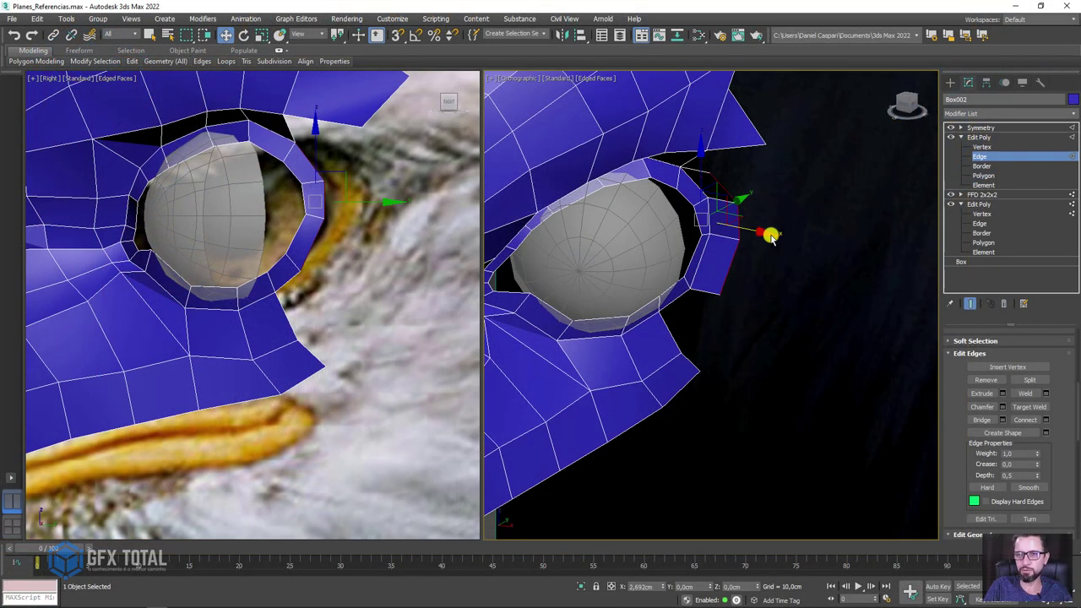
Extrude a first row of polygons outward from the eye-rim edges.
mouse_move(855, 249)
alt+middle_down()
mouse_move(789, 235)
mouse_move(760, 259)
alt+middle_up()
drag(763, 262, 793, 260)
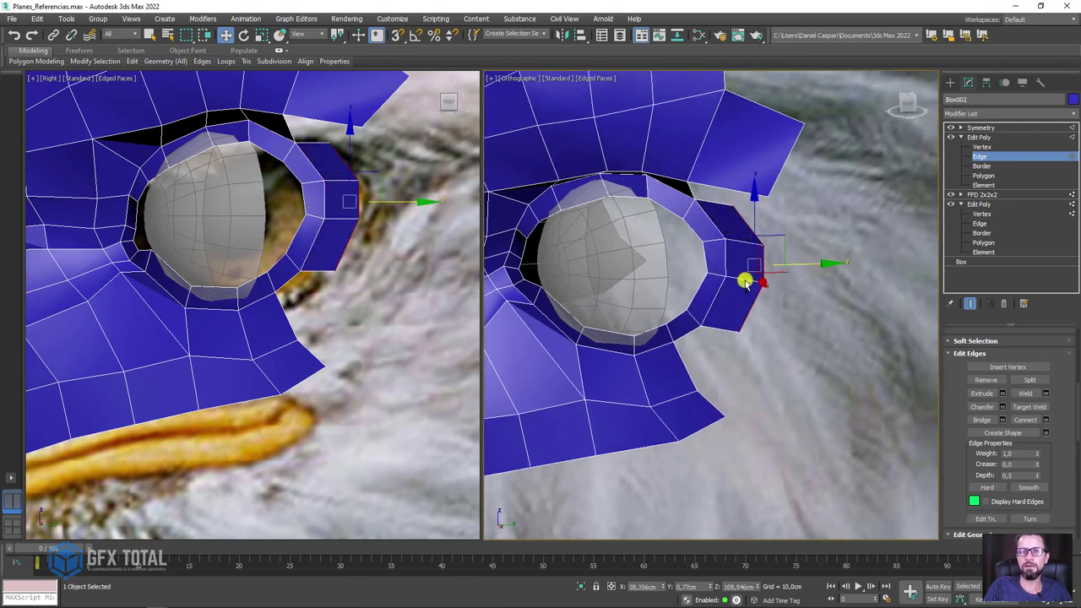
mouse_move(745, 281)
alt+middle_down()
mouse_move(820, 253)
mouse_move(506, 249)
alt+middle_up()
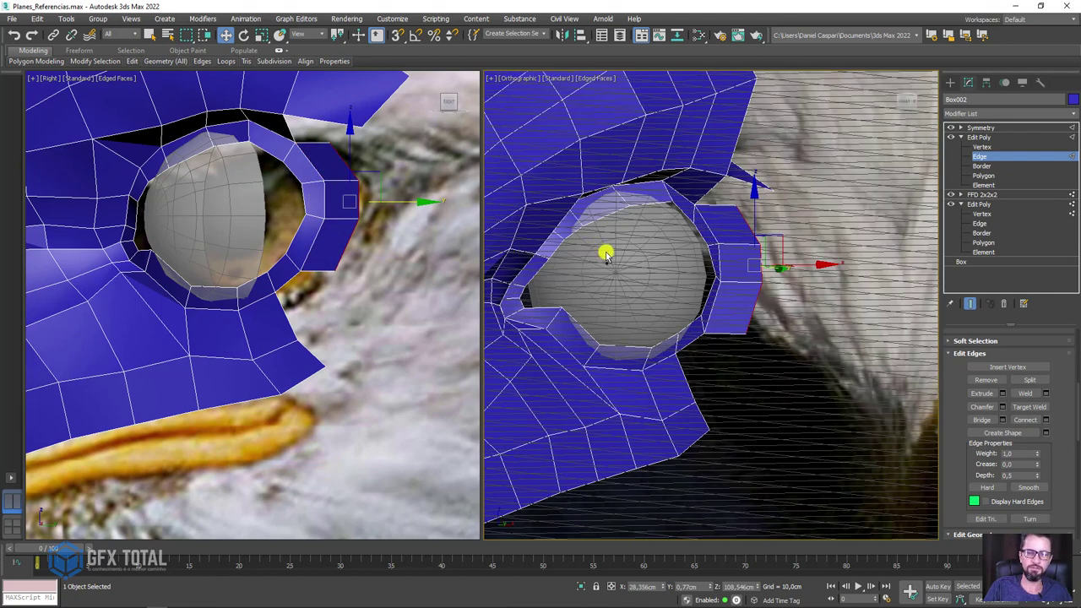
alt+middle_drag(606, 256, 671, 259)
key(f)
middle_drag(735, 212, 681, 248)
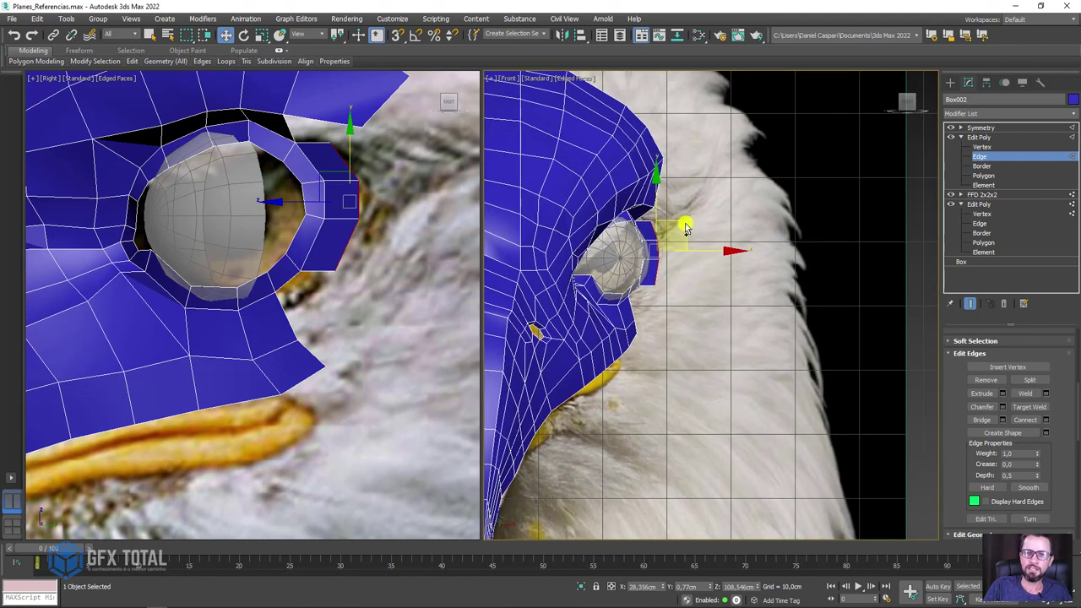
drag(684, 228, 708, 222)
middle_drag(393, 194, 351, 211)
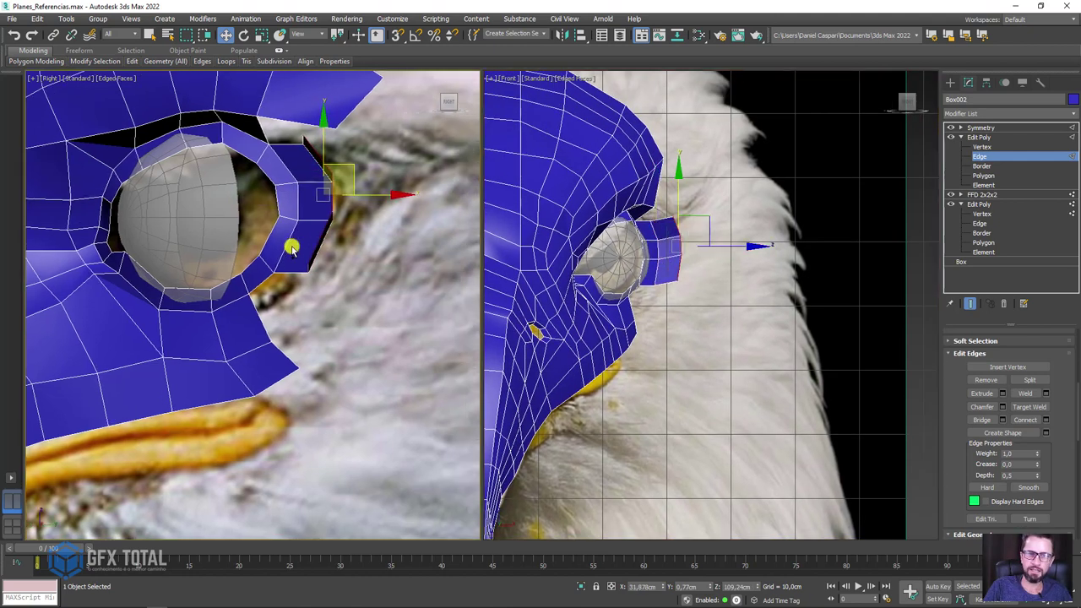
mouse_move(350, 211)
shift+mouse_down()
mouse_move(418, 207)
mouse_move(386, 214)
shift+mouse_up()
Scale and rotate the new edge row to start flaring the strip.
key(r)
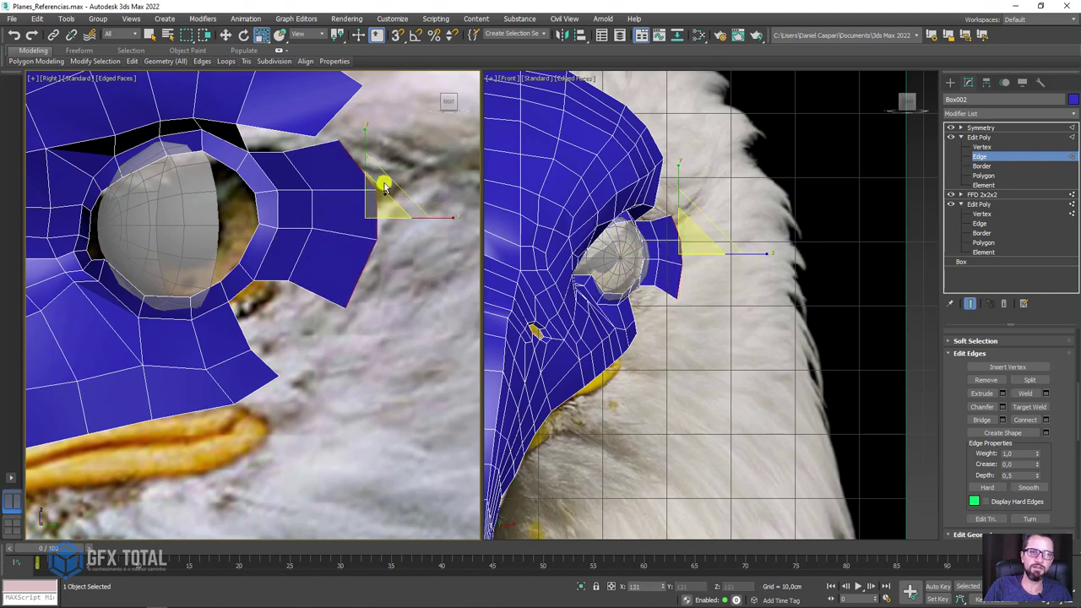
scroll(384, 211, down, 3)
middle_drag(379, 222, 338, 232)
key(e)
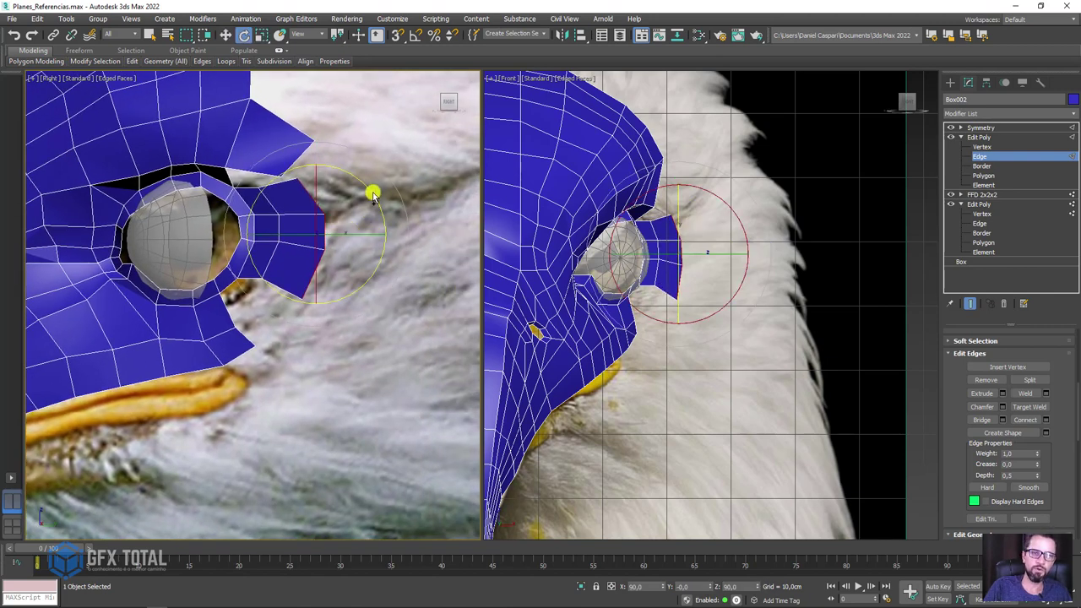
key(w)
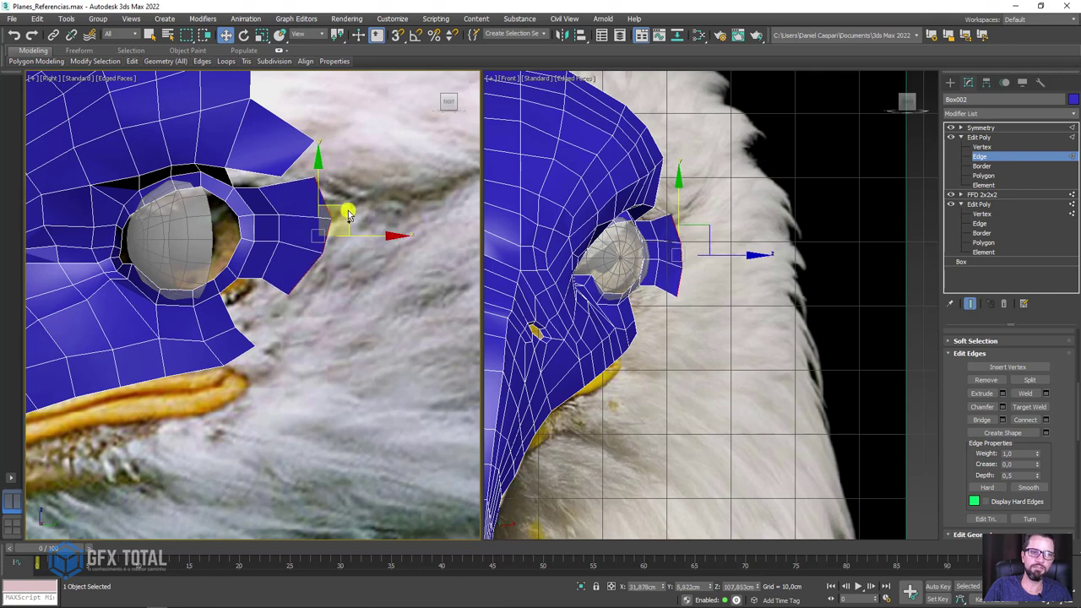
middle_drag(344, 210, 263, 178)
Extrude two more rows toward the back, then scale and rotate the end row.
shift+drag(264, 178, 340, 171)
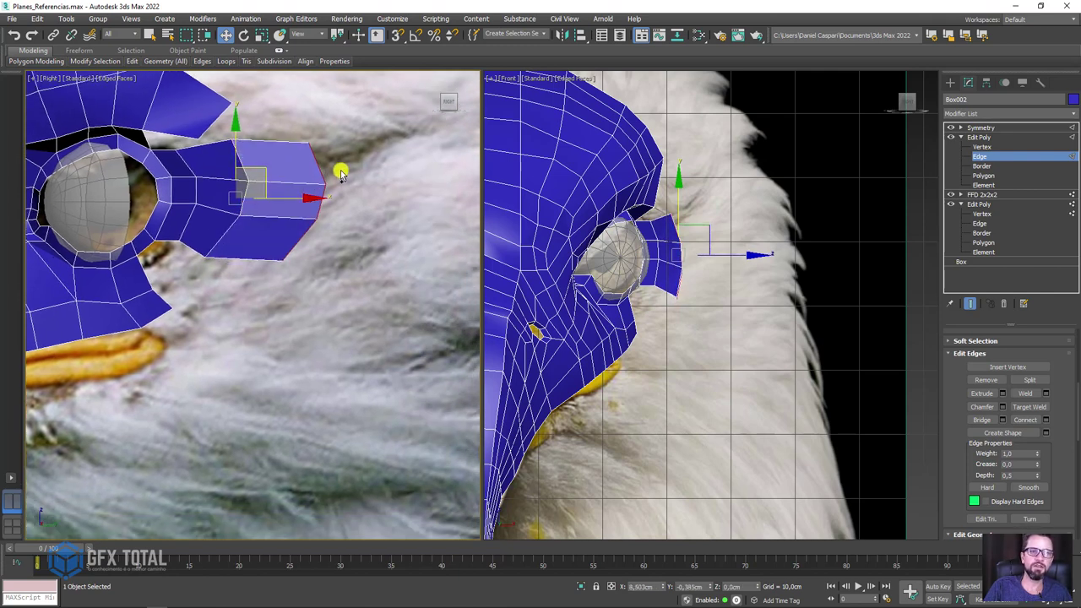
right_click(600, 241)
mouse_move(715, 251)
shift+mouse_down()
mouse_move(745, 256)
mouse_move(716, 217)
mouse_move(751, 214)
shift+mouse_up()
key(r)
key(e)
Stretch the strip's end row further outward in the front view.
key(f)
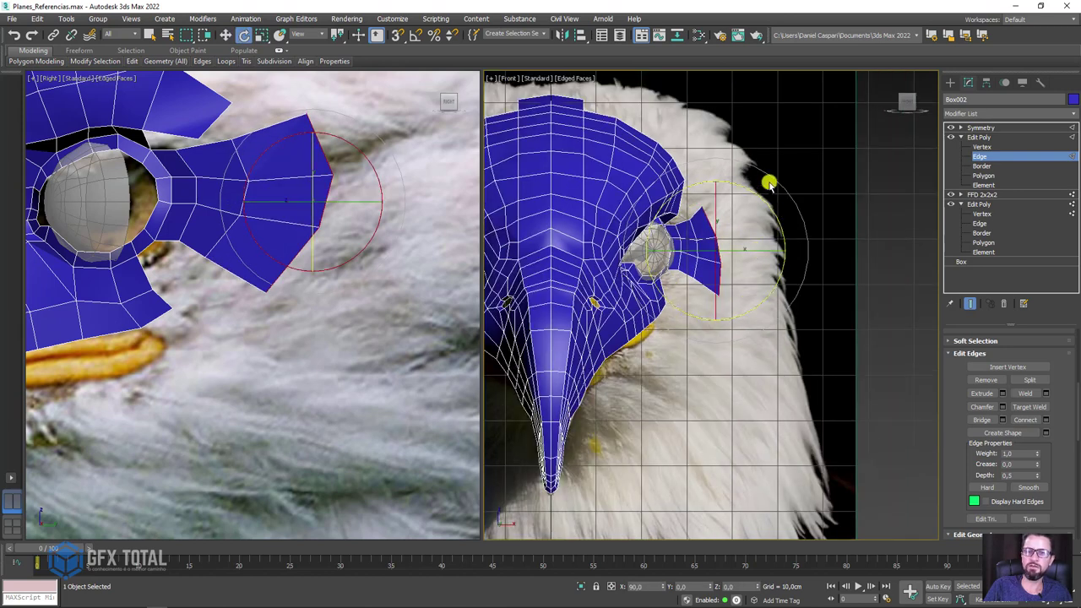
scroll(749, 254, up, 4)
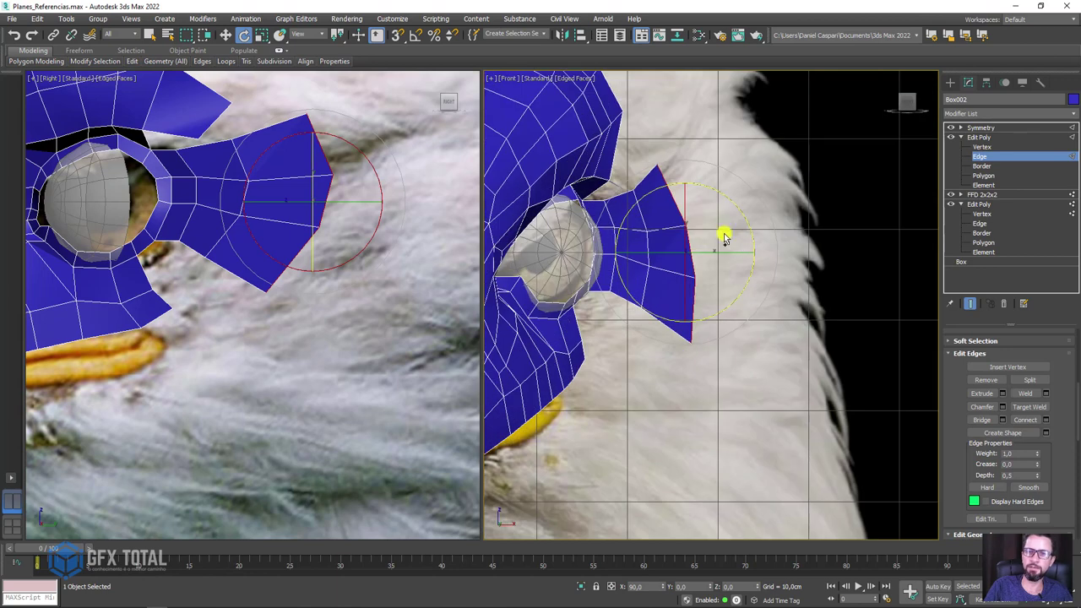
key(w)
drag(716, 228, 806, 211)
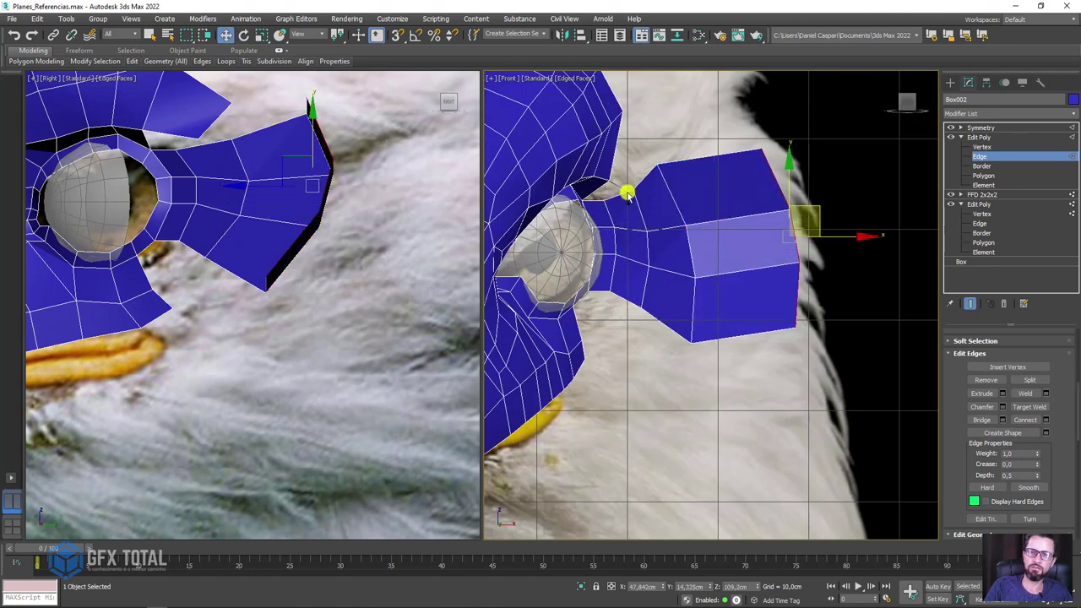
scroll(227, 222, up, 3)
scroll(227, 221, down, 4)
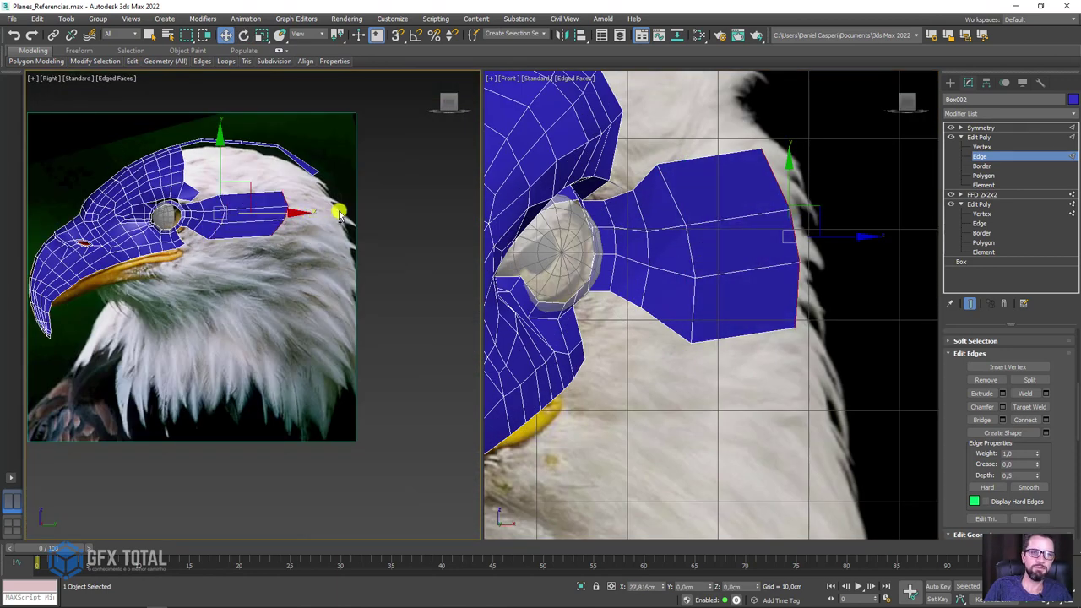
Tilt the strip's end edges and move its tip vertex down and outward.
key(e)
drag(346, 186, 332, 184)
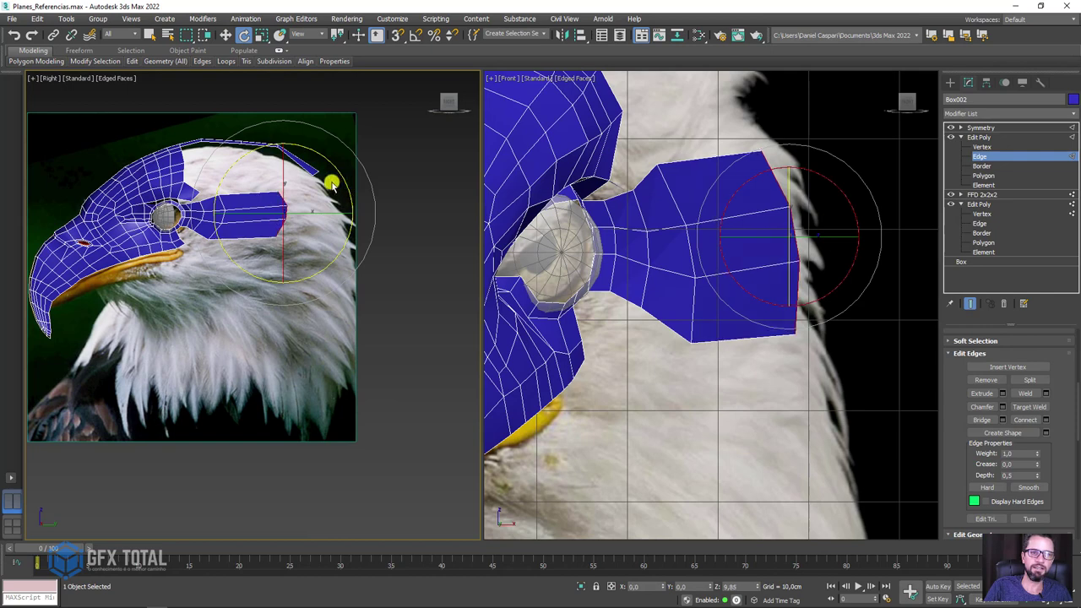
key(1)
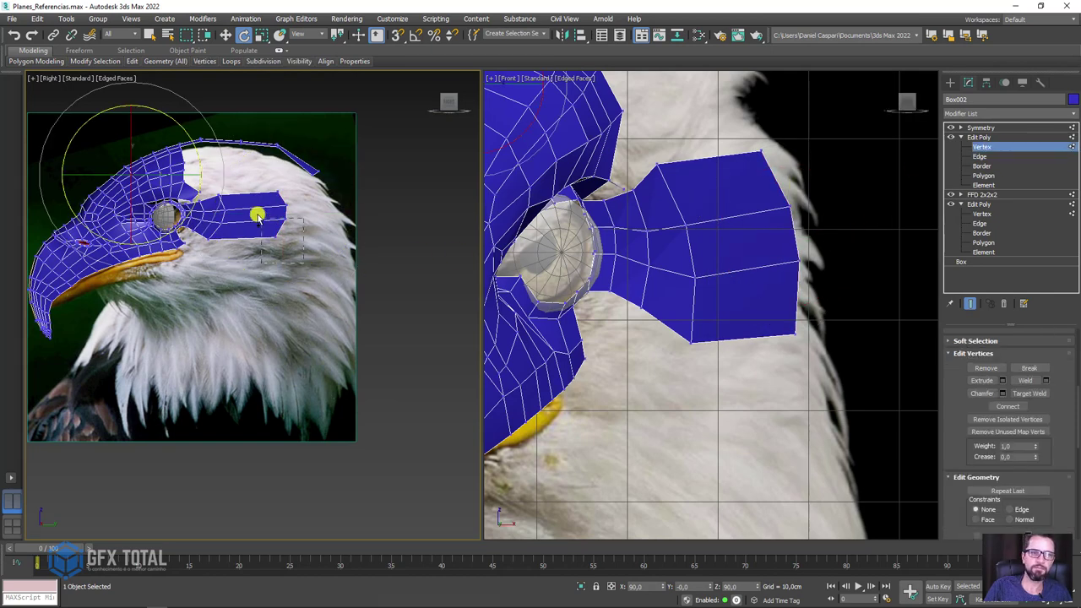
scroll(258, 217, up, 5)
click(296, 218)
key(w)
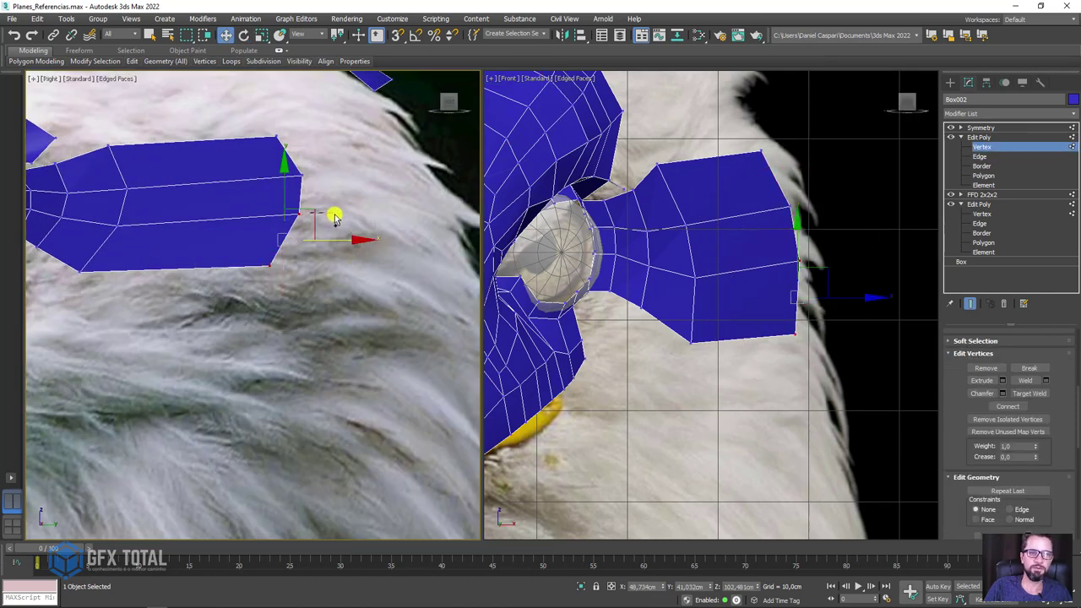
mouse_move(314, 212)
mouse_down()
mouse_move(331, 234)
mouse_move(386, 256)
mouse_up()
scroll(295, 245, down, 3)
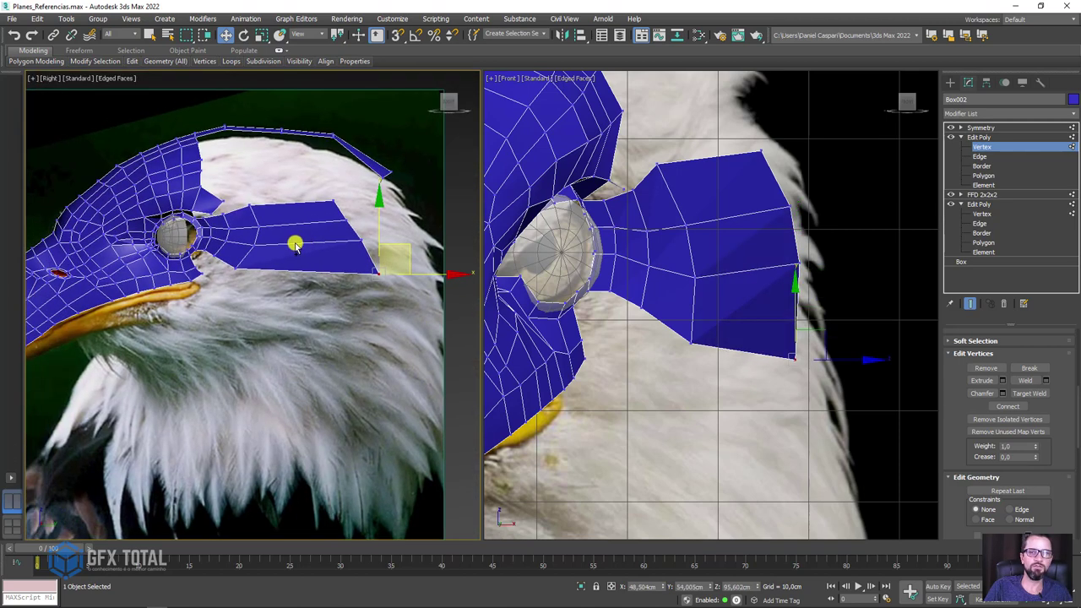
Slide the first vertical edge loops along the strip to even their spacing.
click(978, 156)
double_click(287, 214)
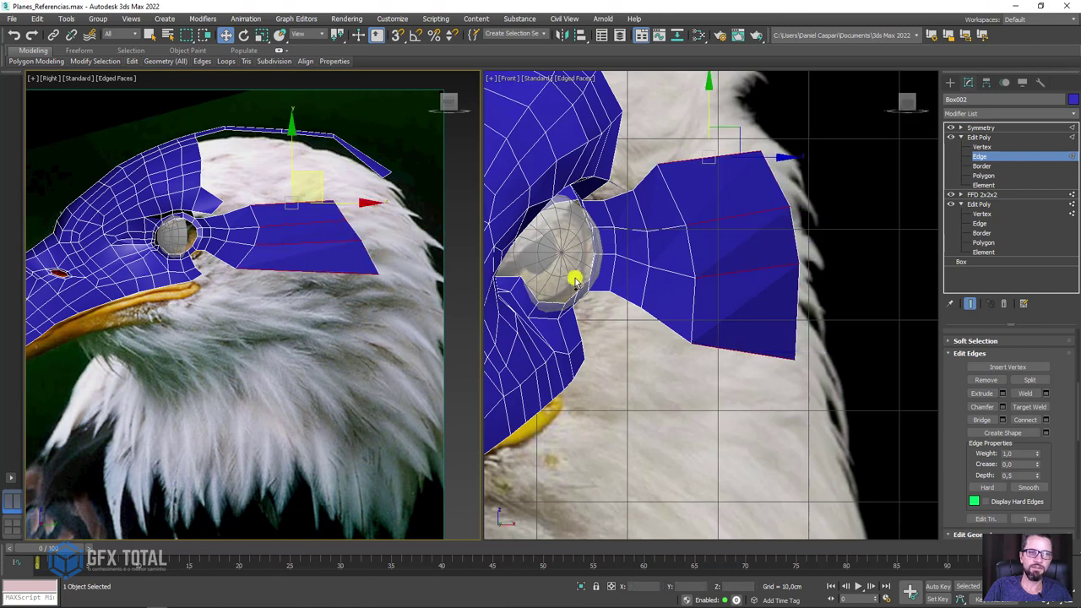
middle_drag(791, 249, 820, 233)
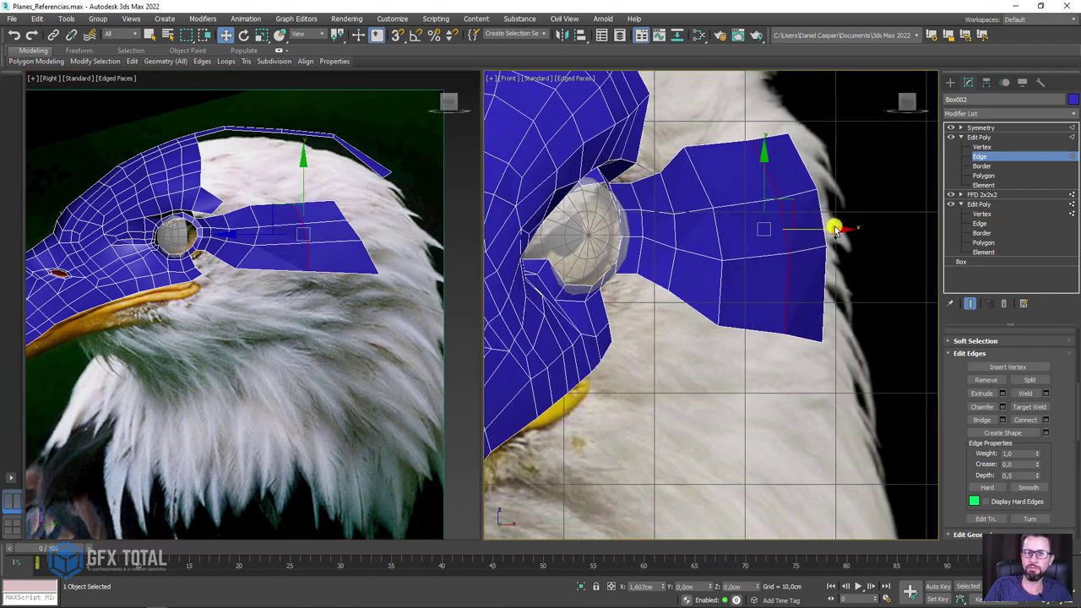
drag(833, 226, 854, 226)
double_click(273, 273)
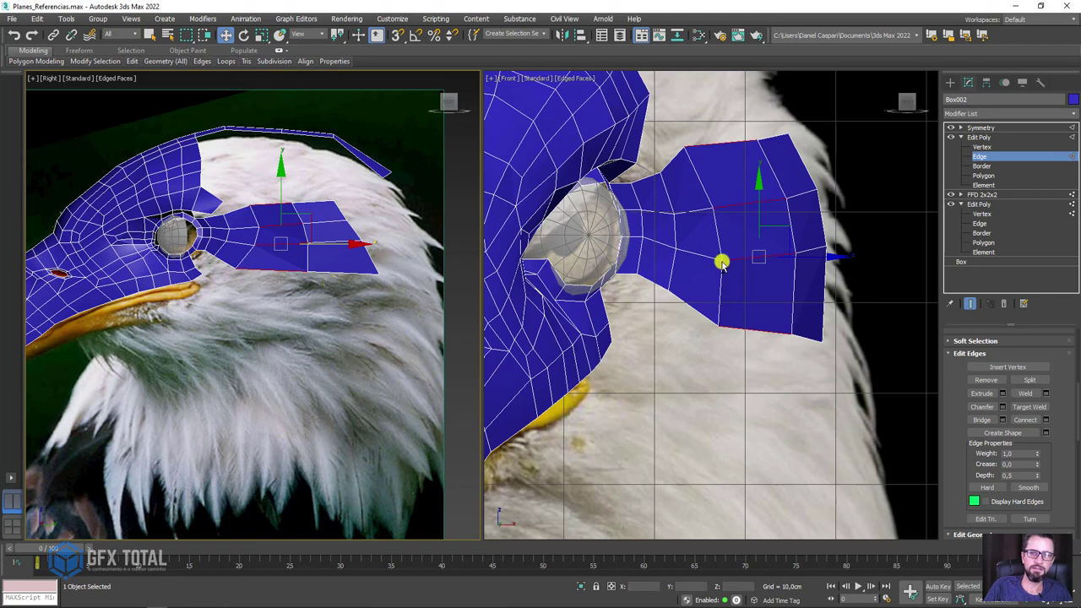
double_click(754, 261)
drag(808, 235, 817, 235)
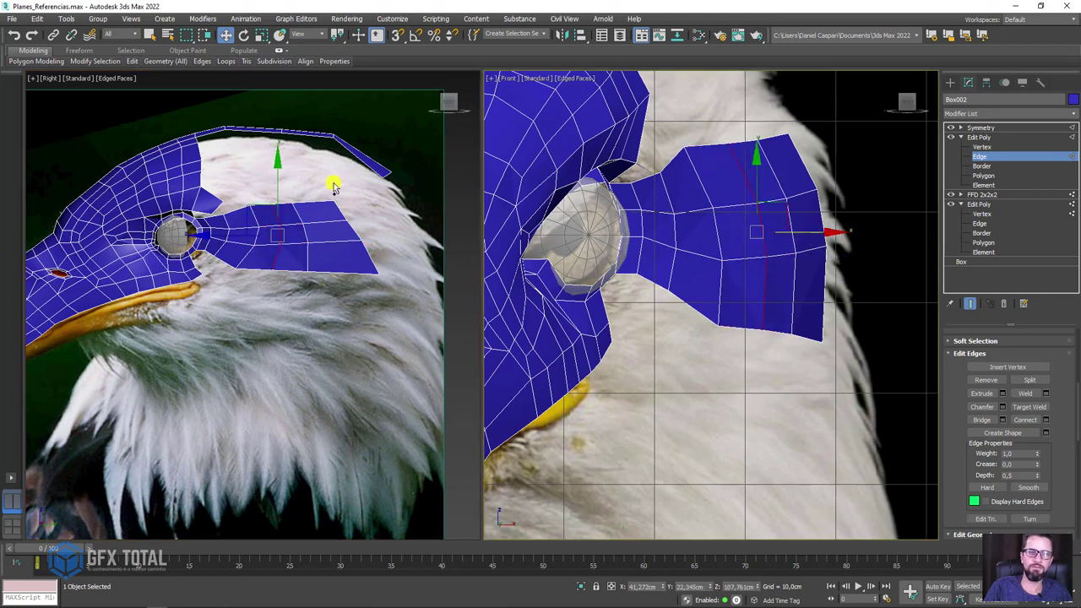
Slide the vertical edge loop near the tip outward to match the spacing.
double_click(309, 207)
scroll(347, 262, up, 4)
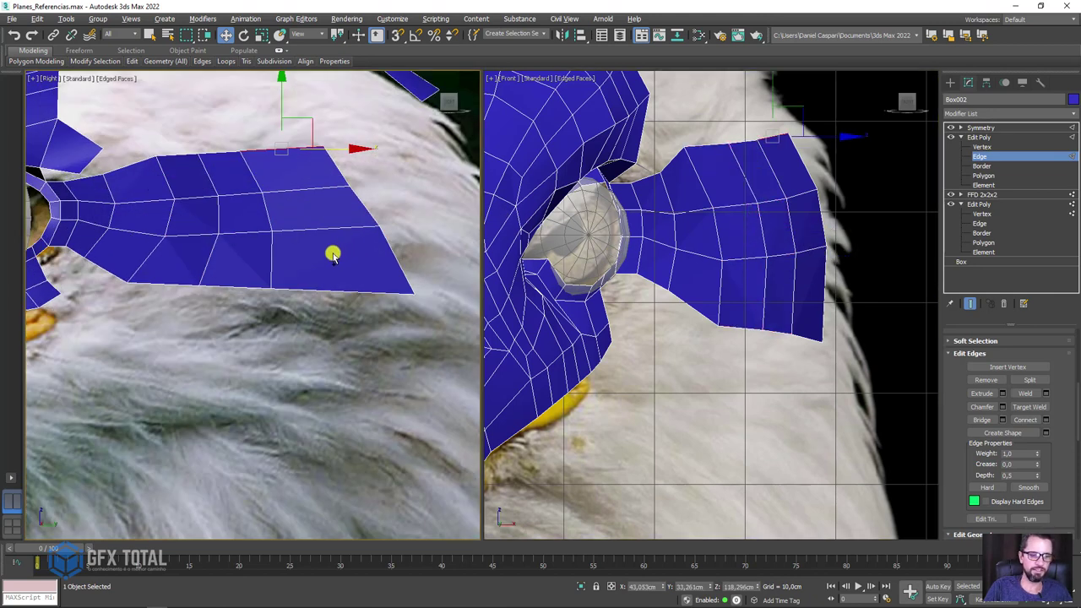
double_click(324, 234)
middle_drag(845, 237, 875, 213)
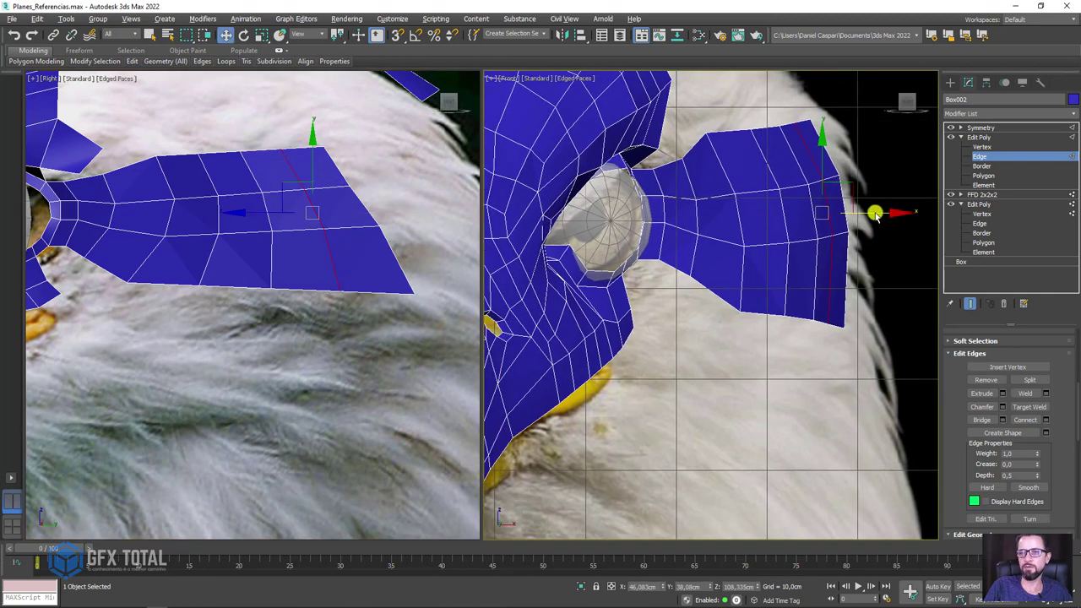
drag(879, 213, 887, 213)
drag(811, 213, 857, 212)
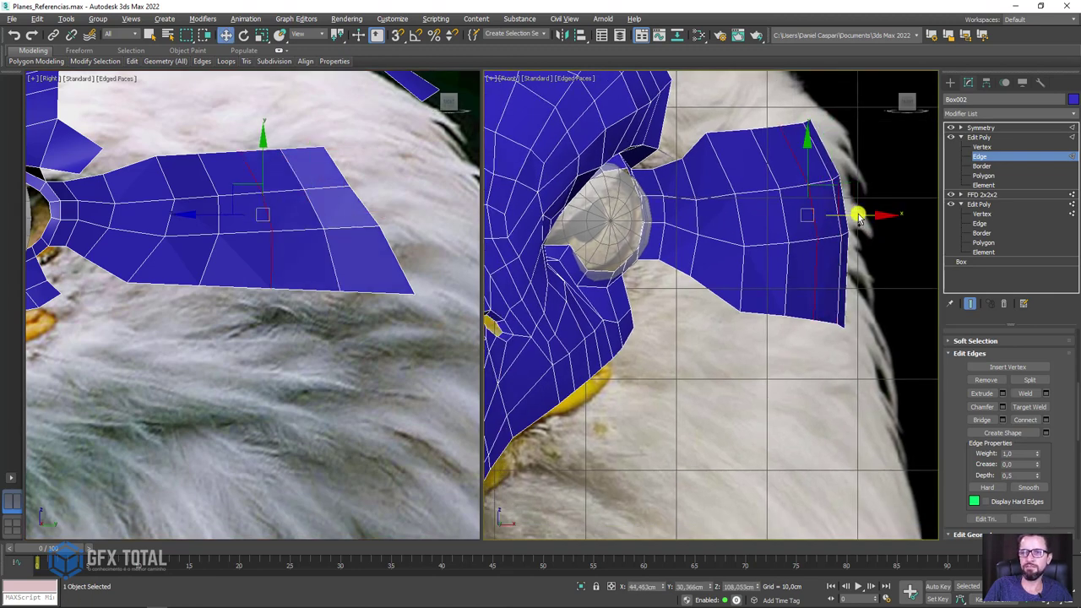
scroll(771, 228, down, 5)
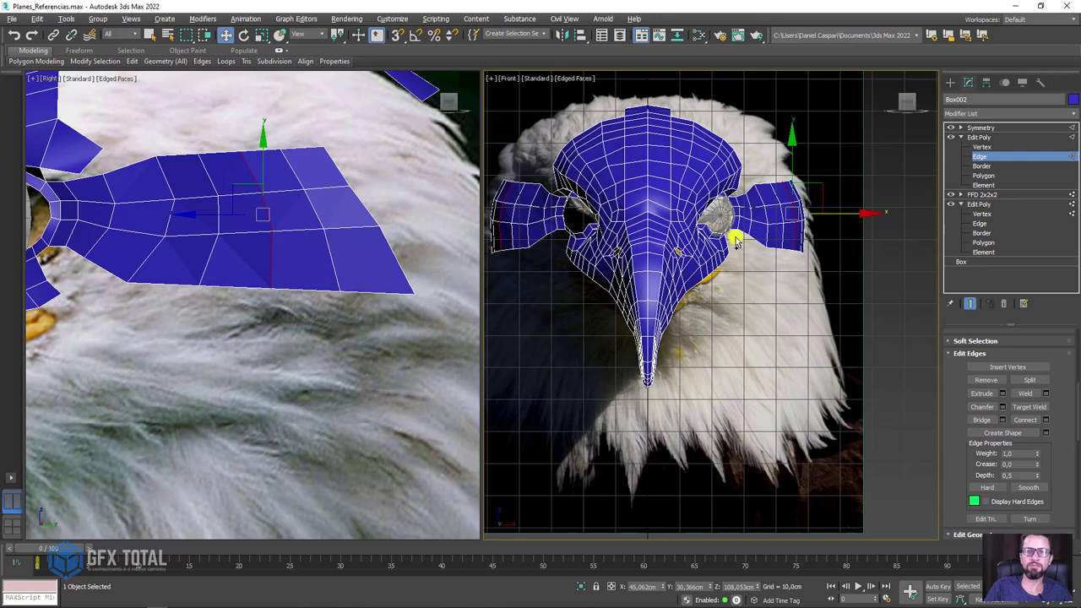
click(983, 147)
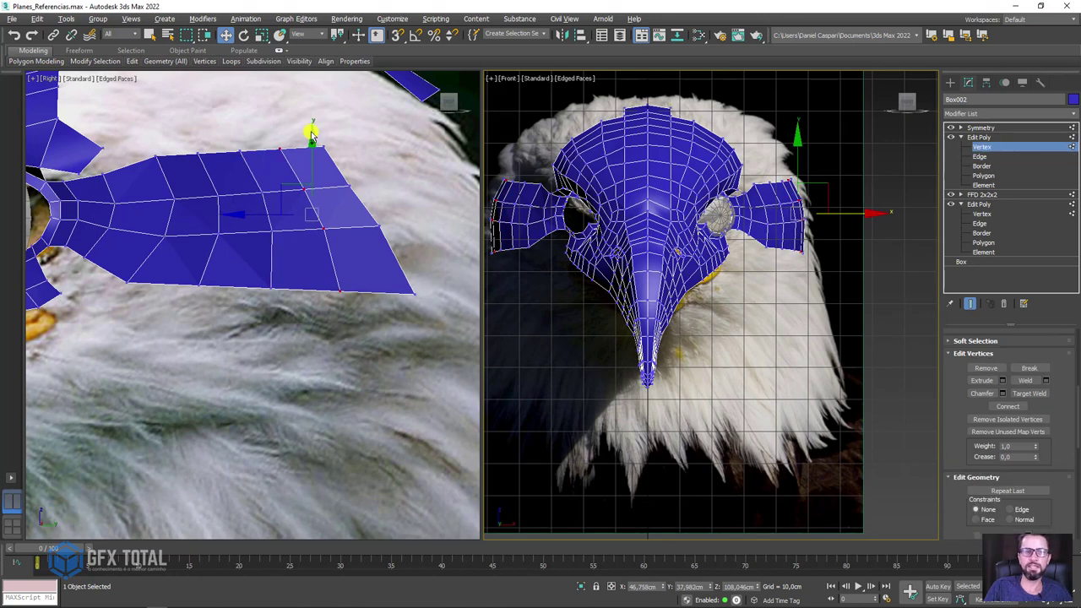
Raise and rotate the vertices along the strip's top edge.
click(309, 161)
scroll(403, 245, up, 2)
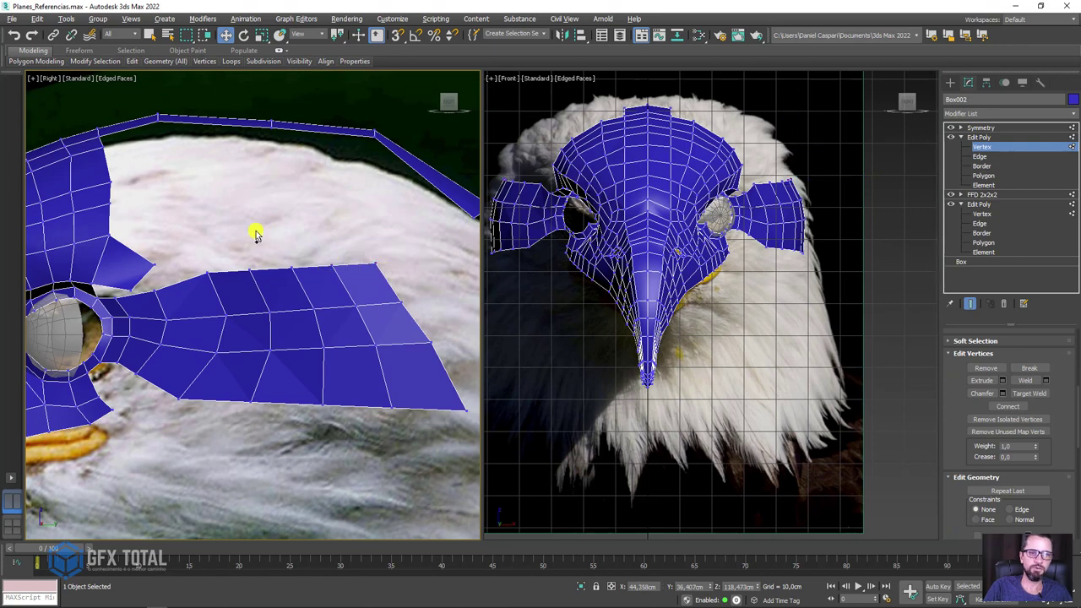
drag(254, 234, 386, 274)
key(e)
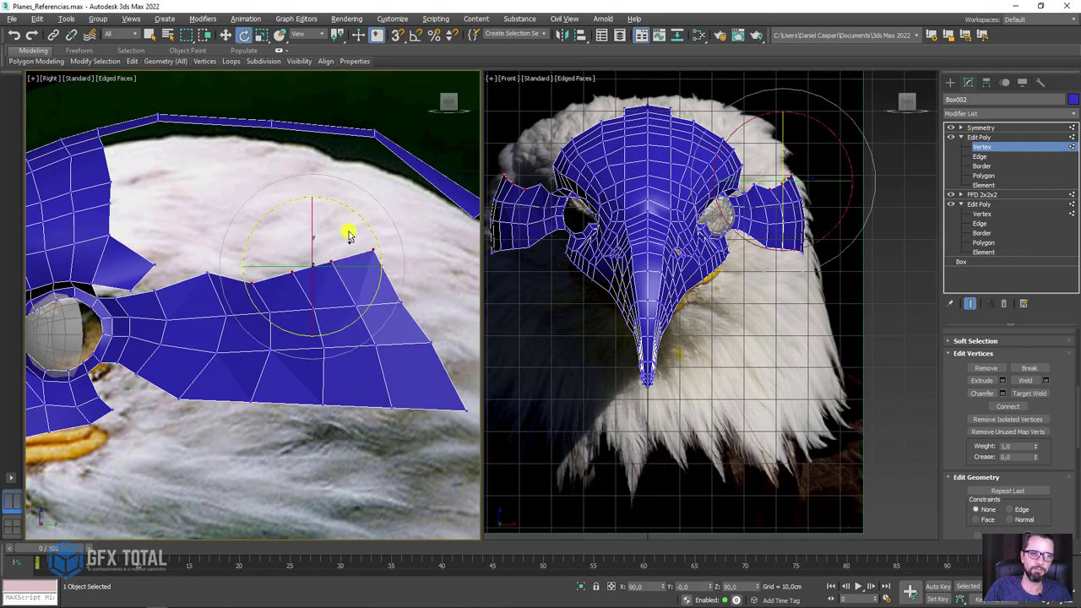
key(w)
mouse_move(334, 240)
mouse_down()
mouse_move(356, 207)
mouse_move(350, 194)
mouse_move(335, 205)
mouse_up()
key(e)
key(w)
Tilt the bottom-edge vertices into a slant and lower them down and back.
middle_drag(335, 205, 272, 94)
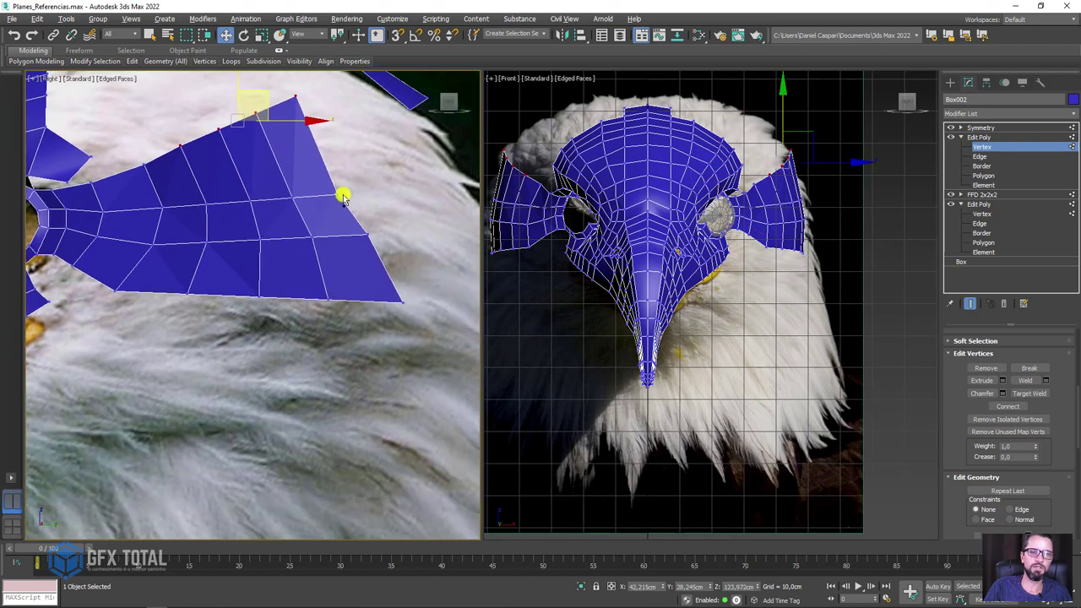
drag(147, 365, 147, 365)
key(e)
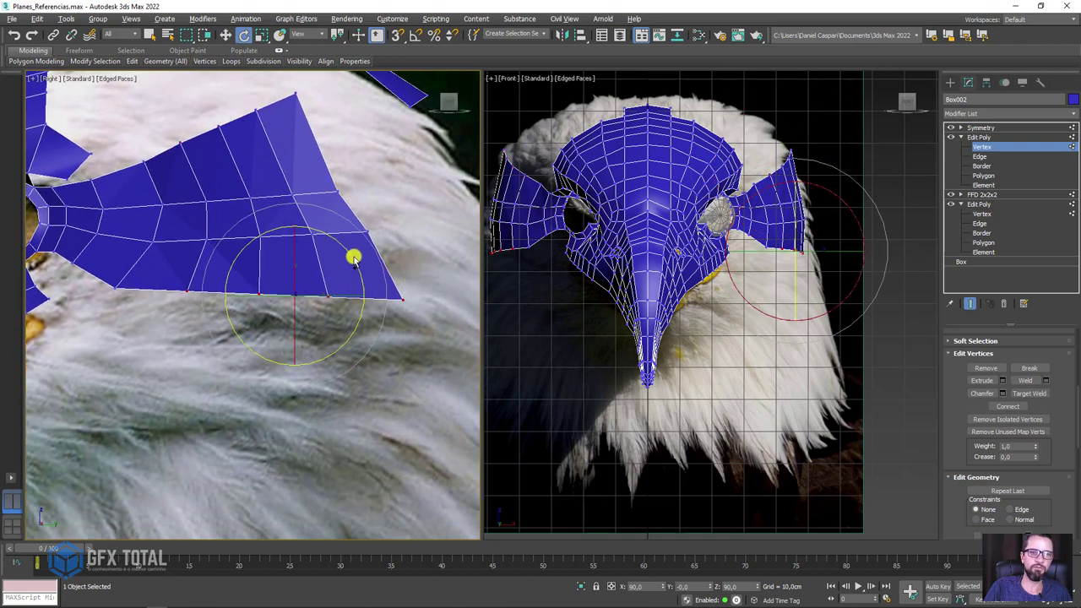
drag(354, 259, 338, 273)
key(w)
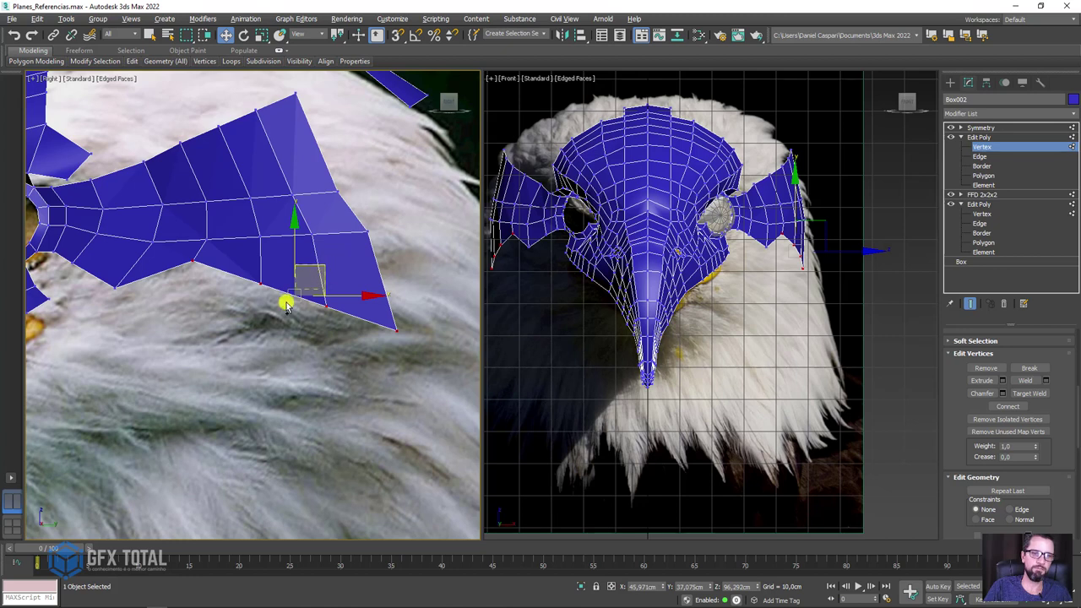
mouse_move(317, 274)
mouse_down()
mouse_move(294, 316)
mouse_move(327, 327)
mouse_up()
Rotate and reposition the wing's middle row of vertices.
alt+click(168, 304)
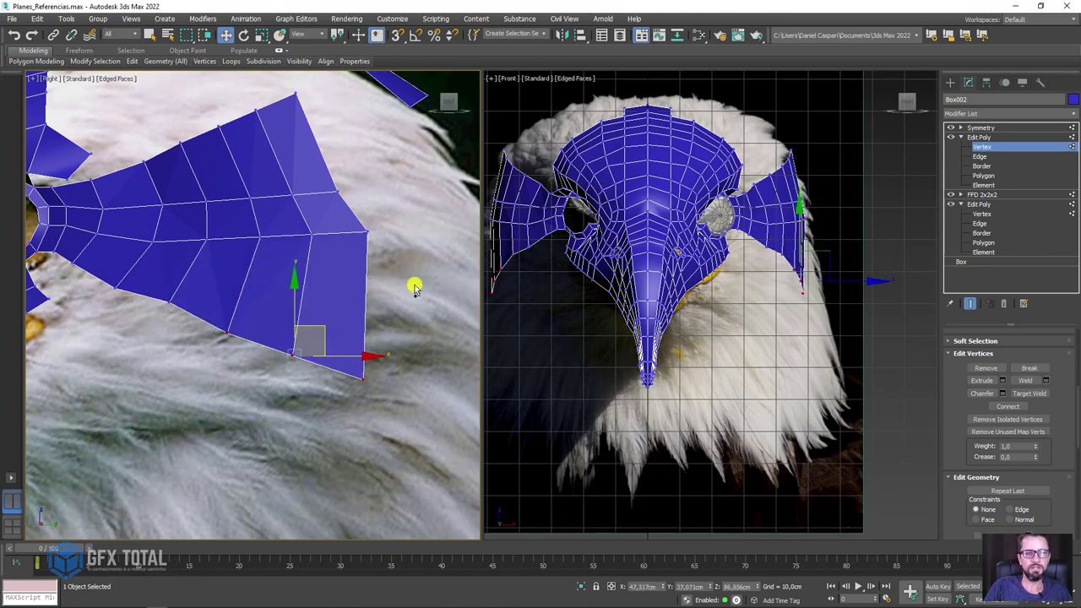
drag(232, 239, 231, 238)
key(e)
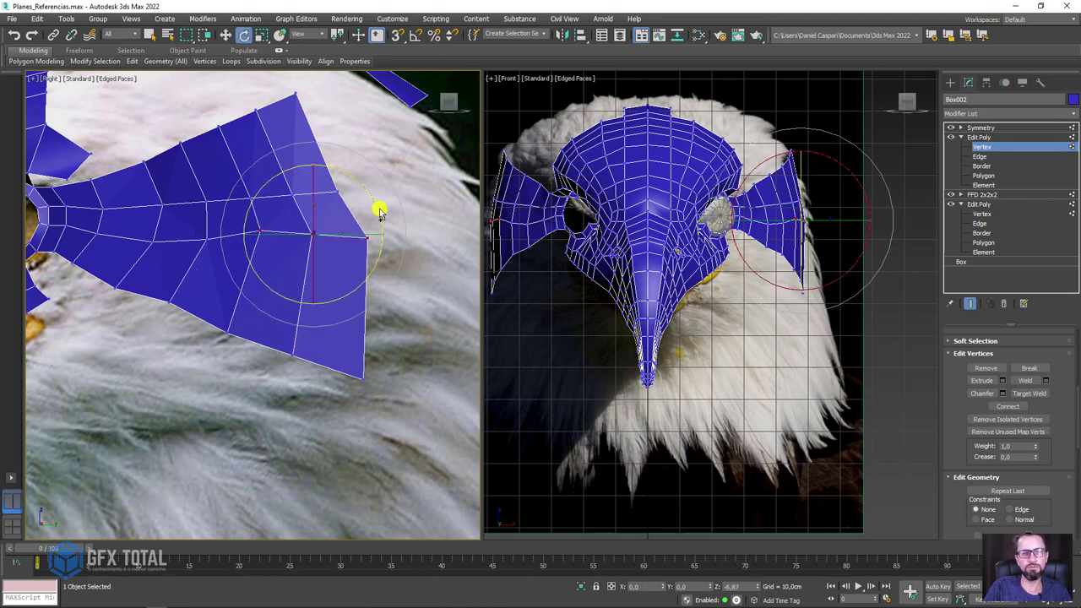
key(w)
mouse_move(338, 213)
mouse_down()
mouse_move(343, 244)
mouse_move(390, 174)
mouse_up()
key(e)
Raise the upper wing vertices slightly and pull one wing vertex down.
drag(230, 227, 231, 224)
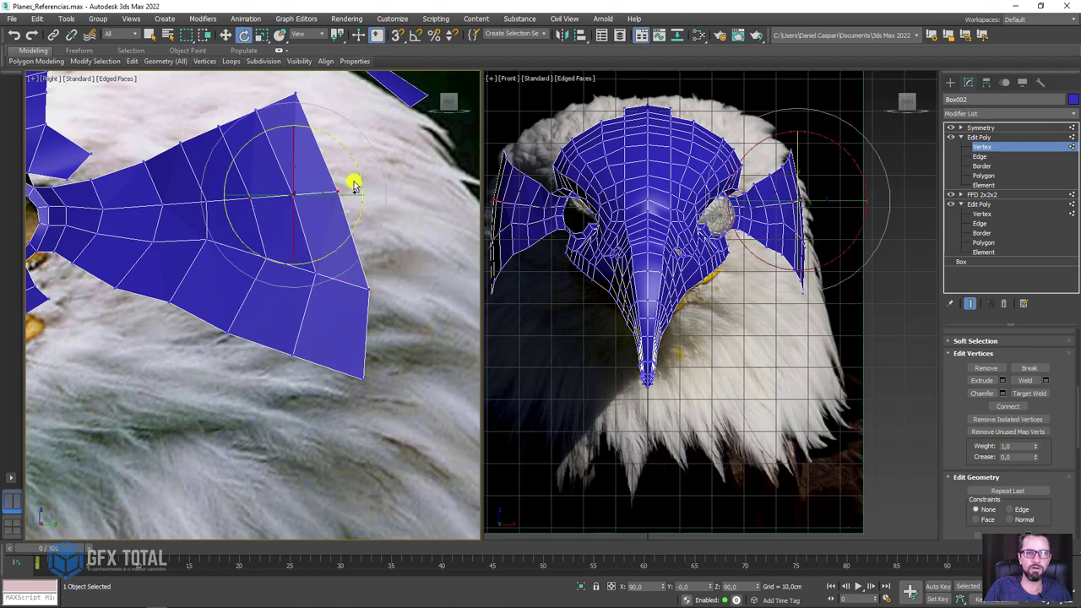
key(w)
drag(321, 158, 323, 147)
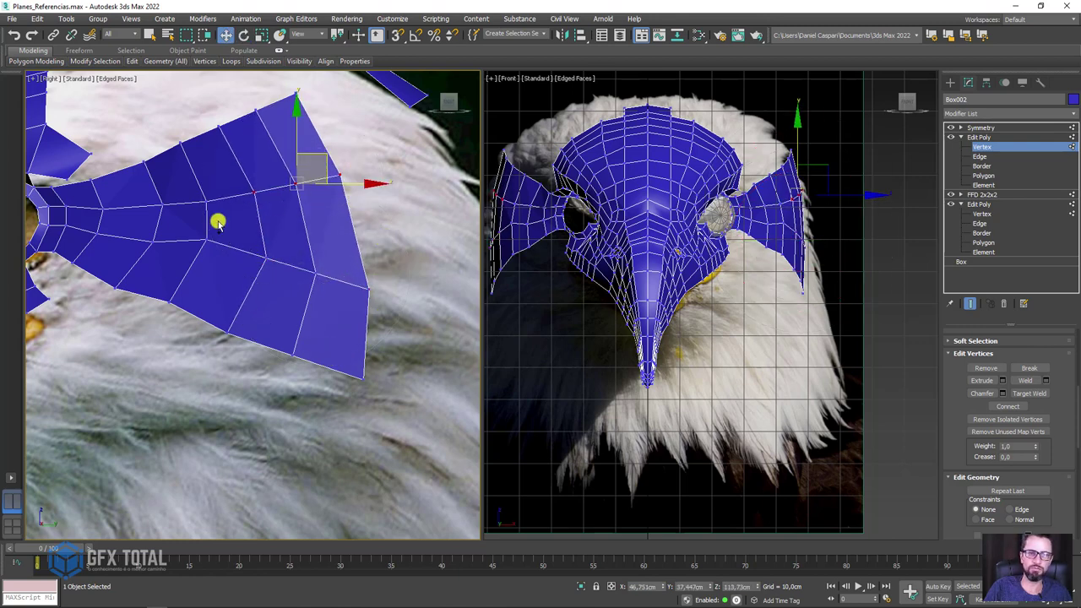
click(207, 232)
drag(229, 213, 245, 224)
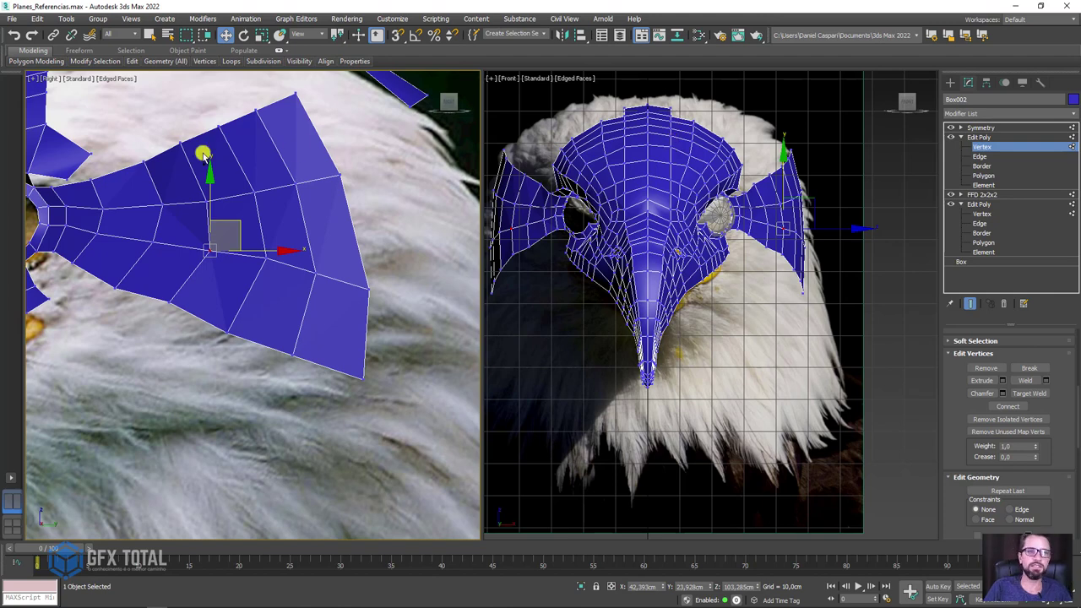
scroll(204, 153, down, 2)
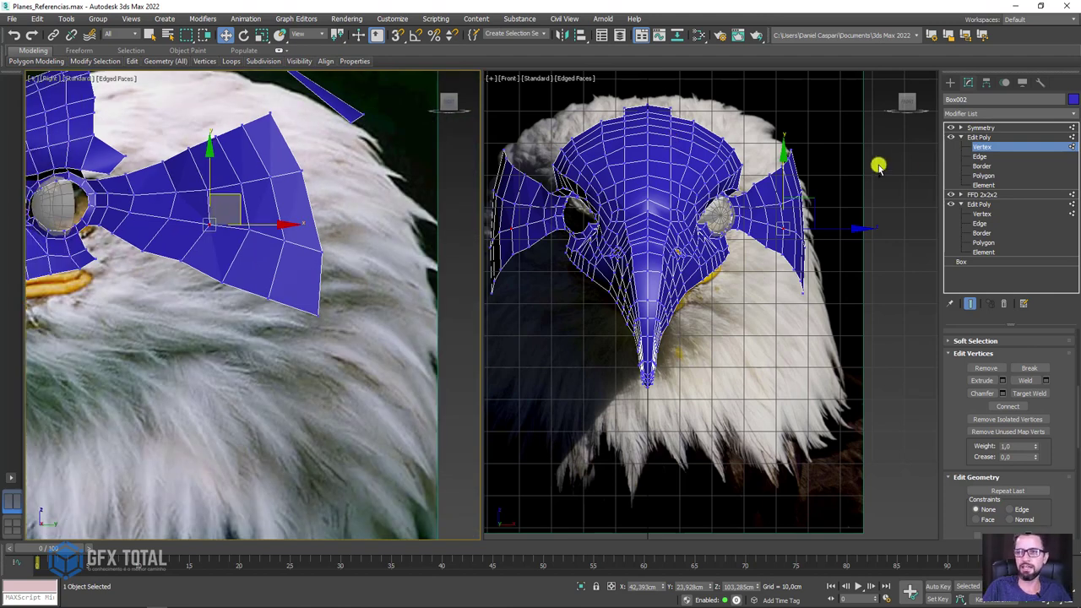
click(982, 156)
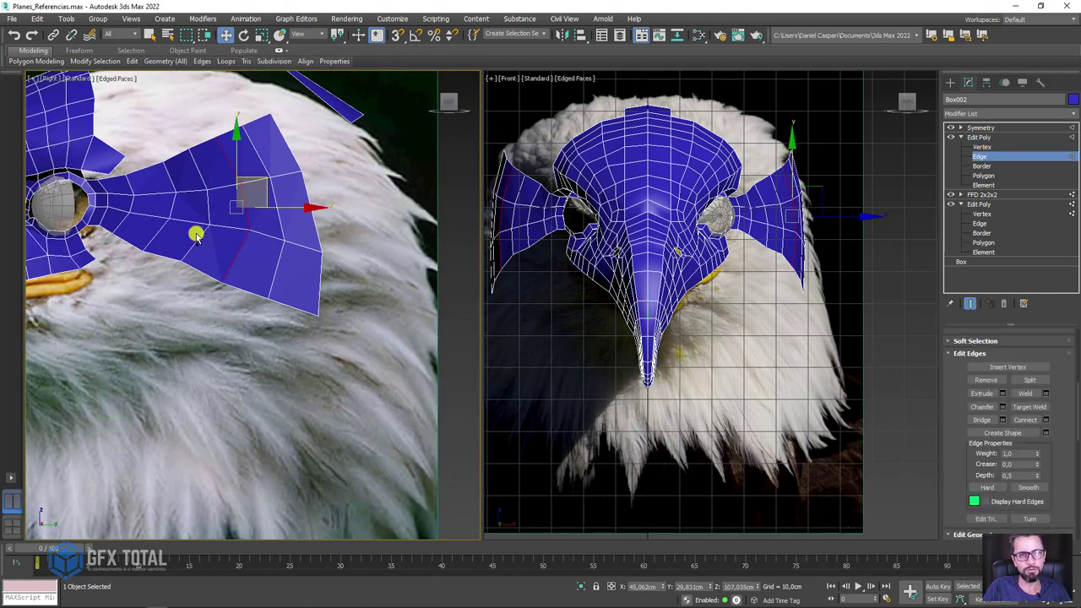
Bridge the gap above the eye between the two opposite edges.
middle_drag(116, 167, 310, 225)
scroll(309, 224, up, 3)
click(309, 232)
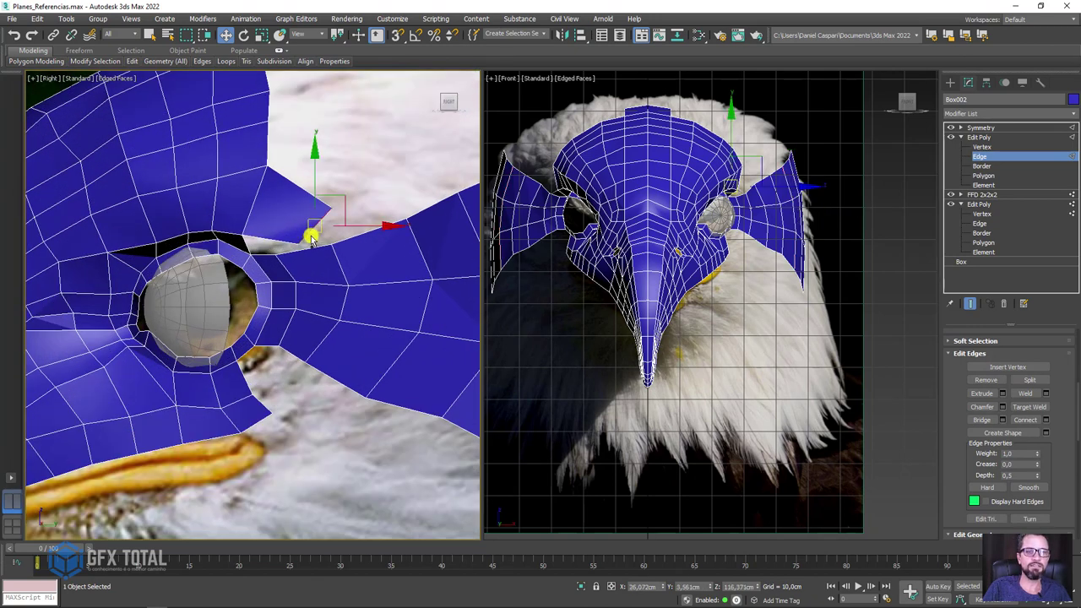
scroll(716, 233, up, 4)
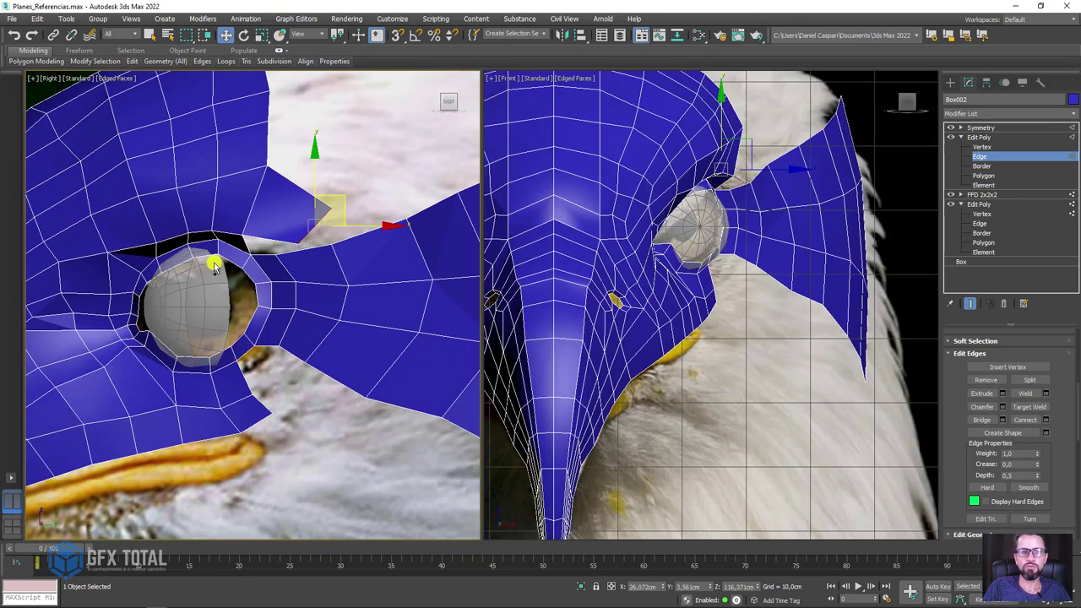
scroll(279, 237, up, 4)
drag(418, 193, 315, 161)
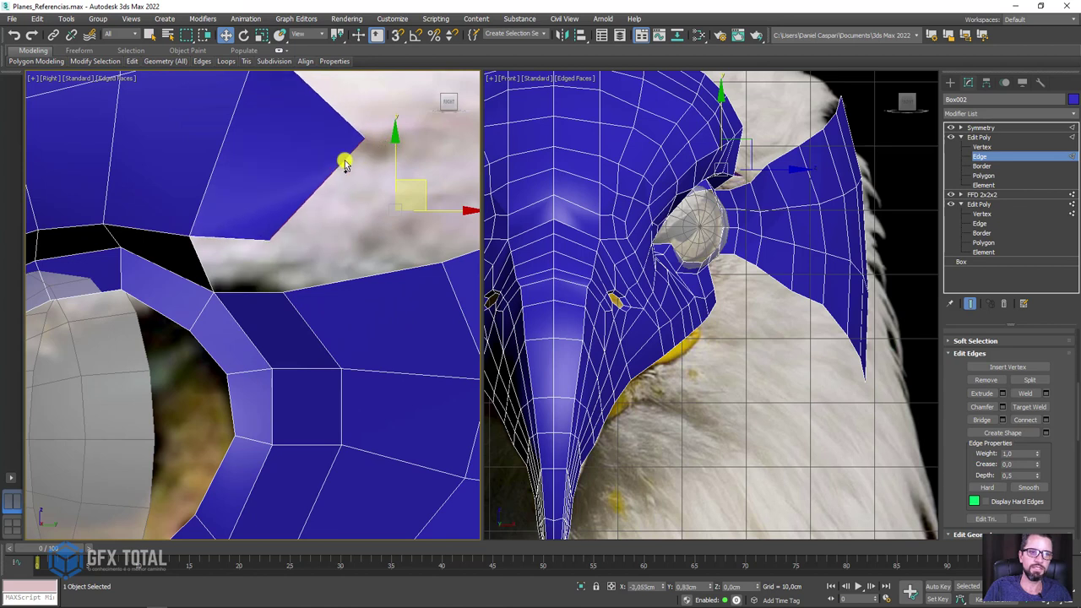
click(357, 274)
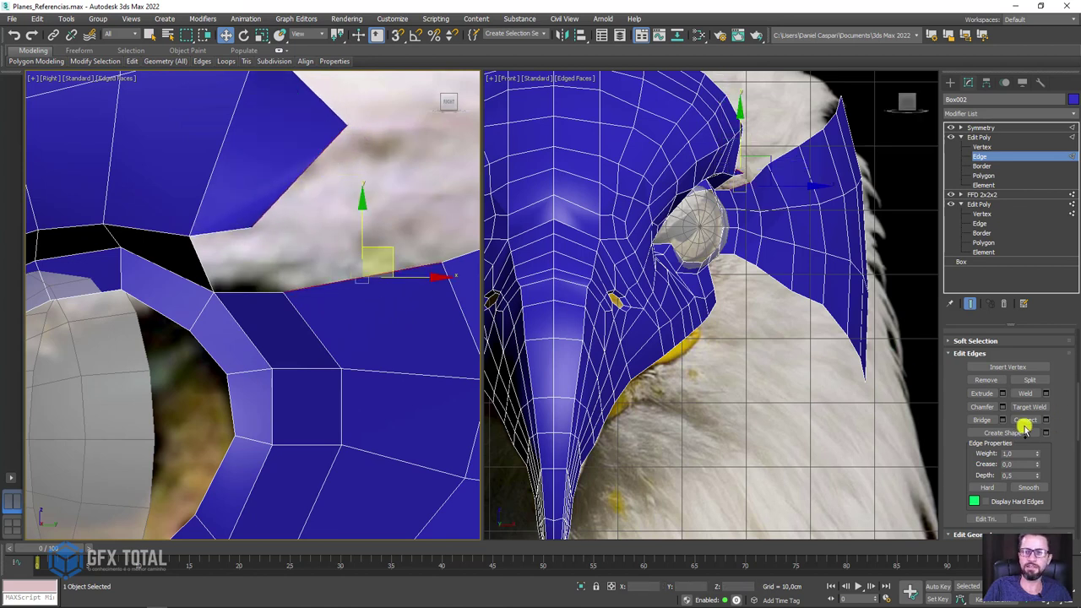
click(981, 420)
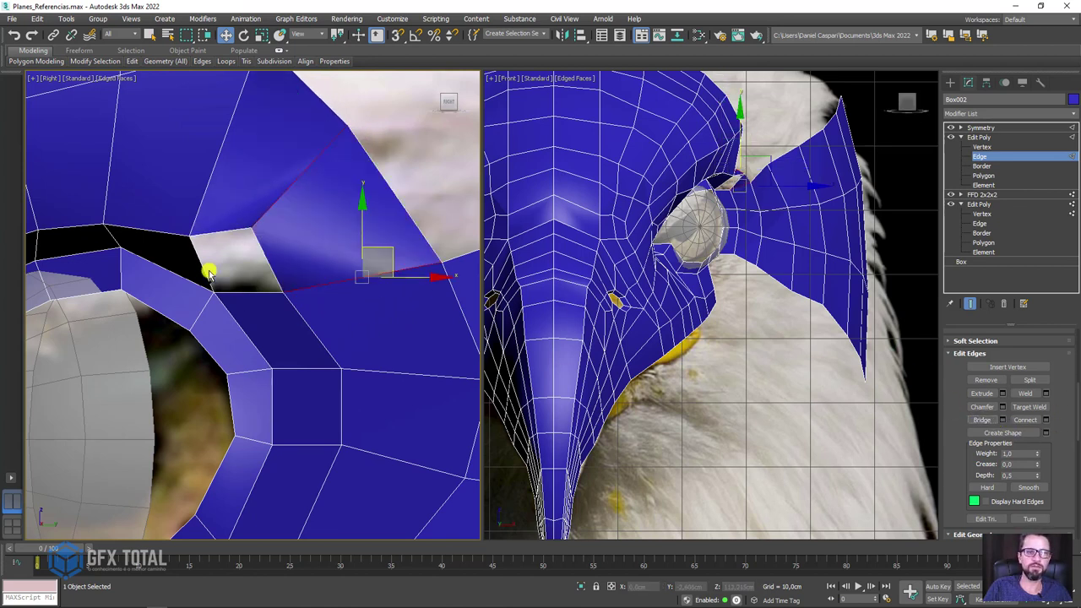
Cap the remaining open hole's border with a face.
key(3)
click(257, 241)
click(1030, 382)
scroll(330, 248, up, 5)
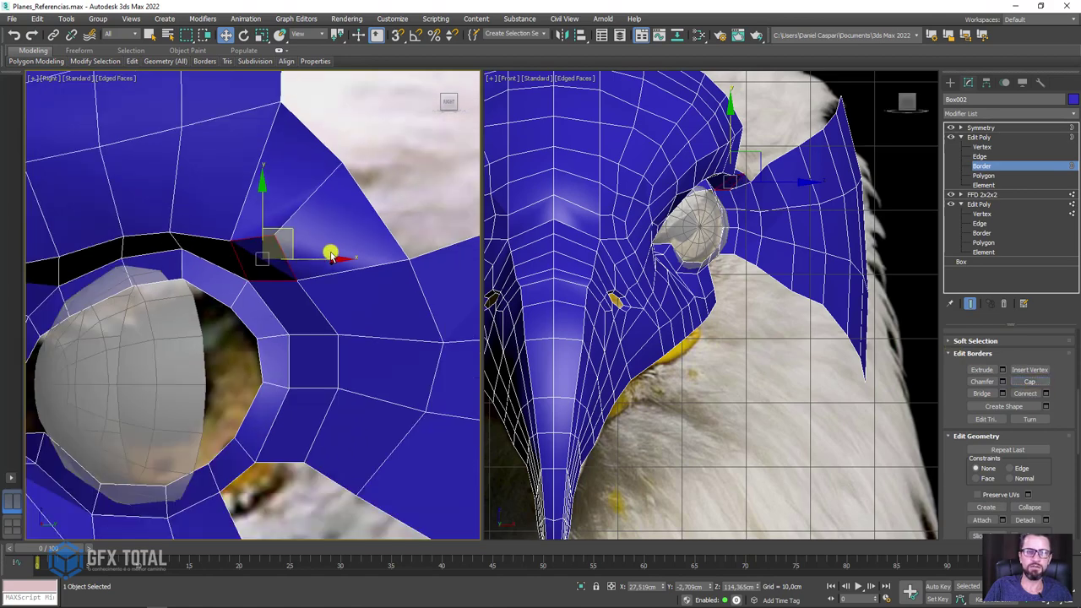
scroll(743, 205, up, 5)
Move a vertex beside the capped area right, then down and left.
mouse_move(718, 234)
alt+middle_down()
mouse_move(723, 260)
mouse_move(656, 256)
mouse_move(661, 270)
alt+middle_up()
click(982, 147)
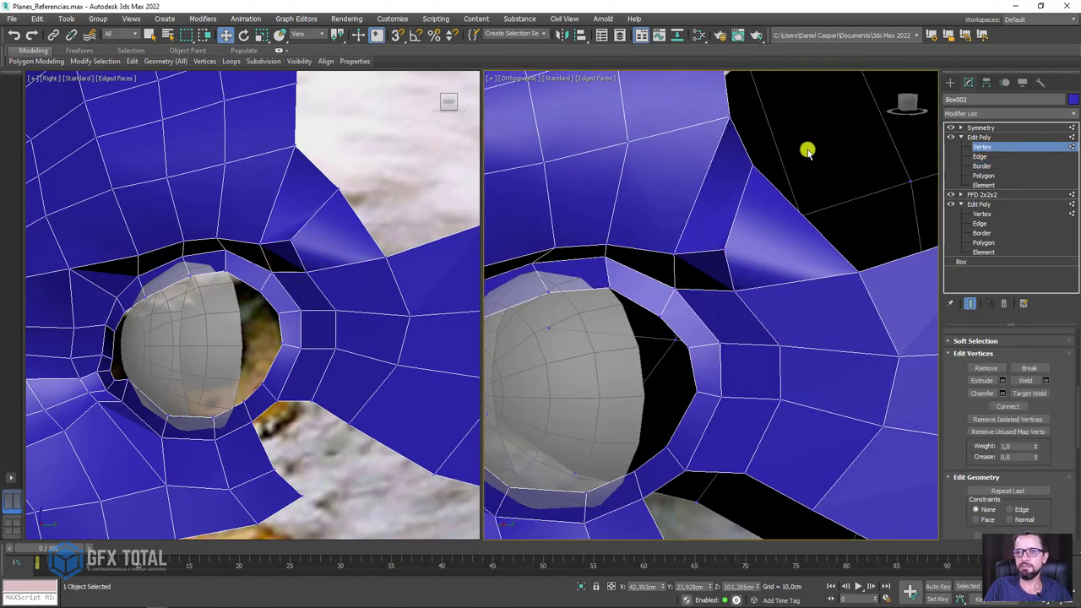
drag(735, 188, 737, 187)
alt+middle_drag(763, 178, 802, 183)
mouse_move(802, 183)
mouse_down()
mouse_move(924, 251)
mouse_move(904, 268)
mouse_up()
mouse_move(904, 269)
alt+middle_down()
mouse_move(675, 186)
mouse_move(724, 151)
alt+middle_up()
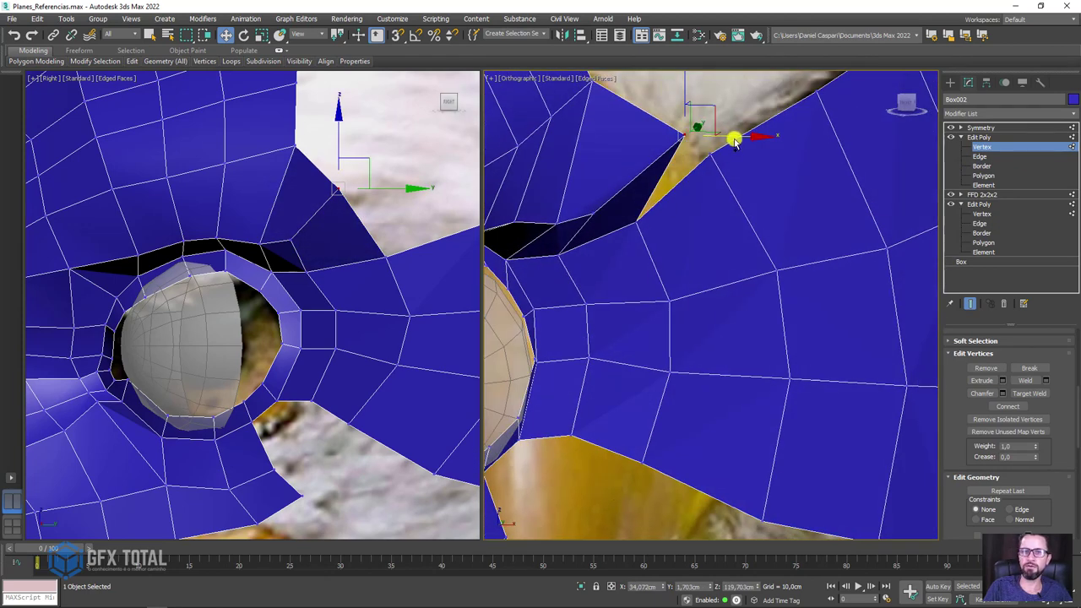
drag(735, 141, 596, 212)
alt+middle_drag(597, 212, 612, 239)
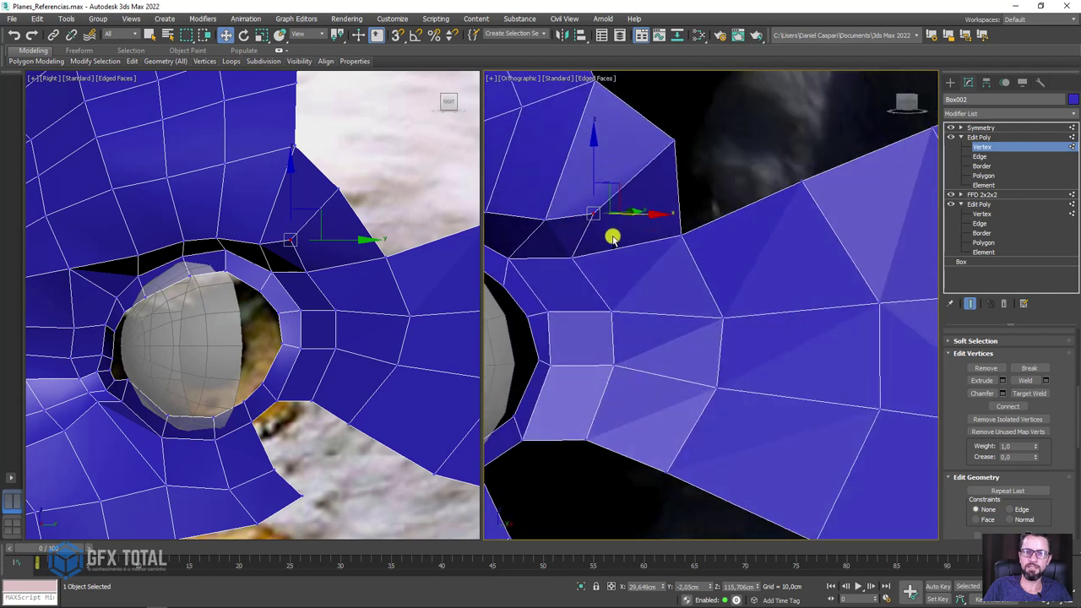
Lower that vertex and nudge another vertex above the eye upward.
middle_drag(215, 294, 245, 273)
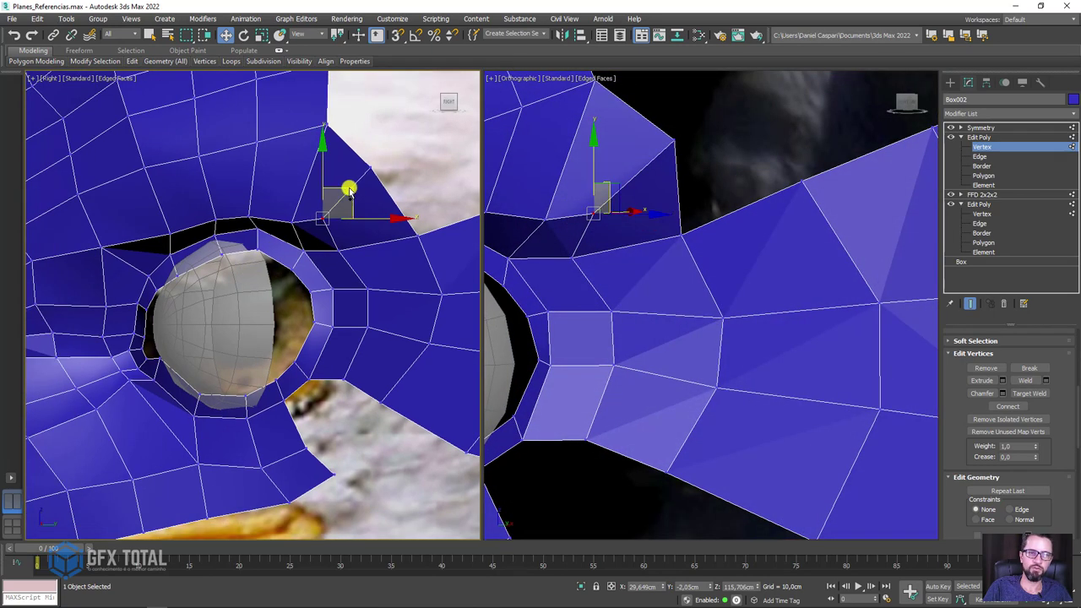
drag(349, 186, 338, 227)
mouse_move(549, 236)
alt+middle_down()
mouse_move(628, 242)
mouse_move(594, 234)
mouse_move(777, 290)
mouse_move(681, 296)
mouse_move(640, 313)
mouse_move(668, 282)
mouse_move(597, 277)
alt+middle_up()
mouse_move(566, 227)
mouse_down()
mouse_move(553, 217)
mouse_move(567, 205)
mouse_up()
mouse_move(567, 205)
alt+middle_down()
mouse_move(605, 251)
mouse_move(685, 284)
mouse_move(789, 254)
mouse_move(712, 248)
mouse_move(529, 273)
alt+middle_up()
scroll(685, 285, down, 5)
scroll(245, 219, down, 3)
Select the edge loop above the eye and raise it slightly.
middle_drag(264, 202, 414, 250)
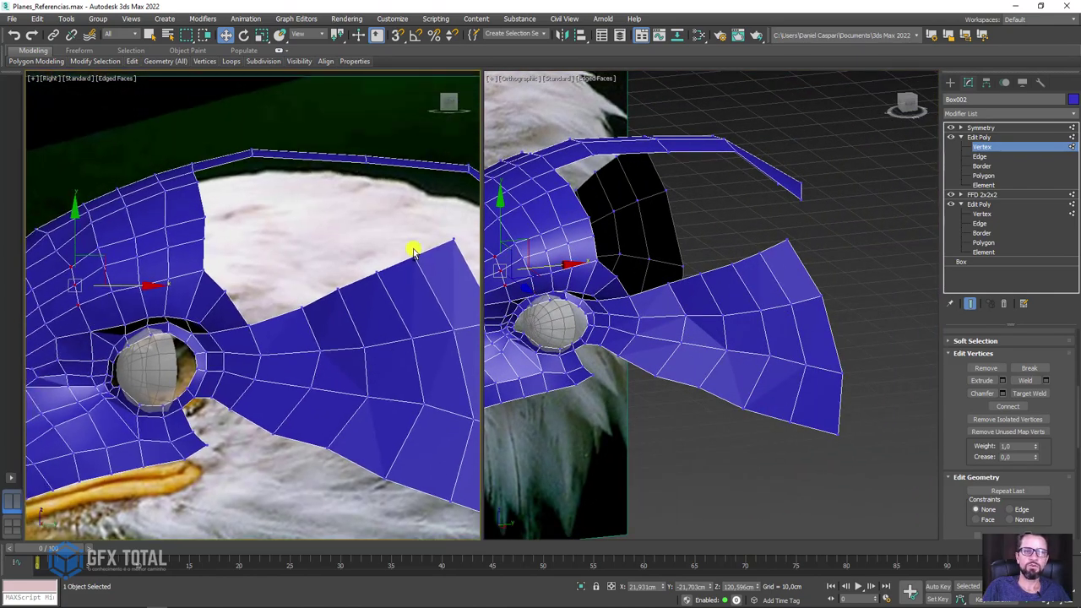
click(976, 156)
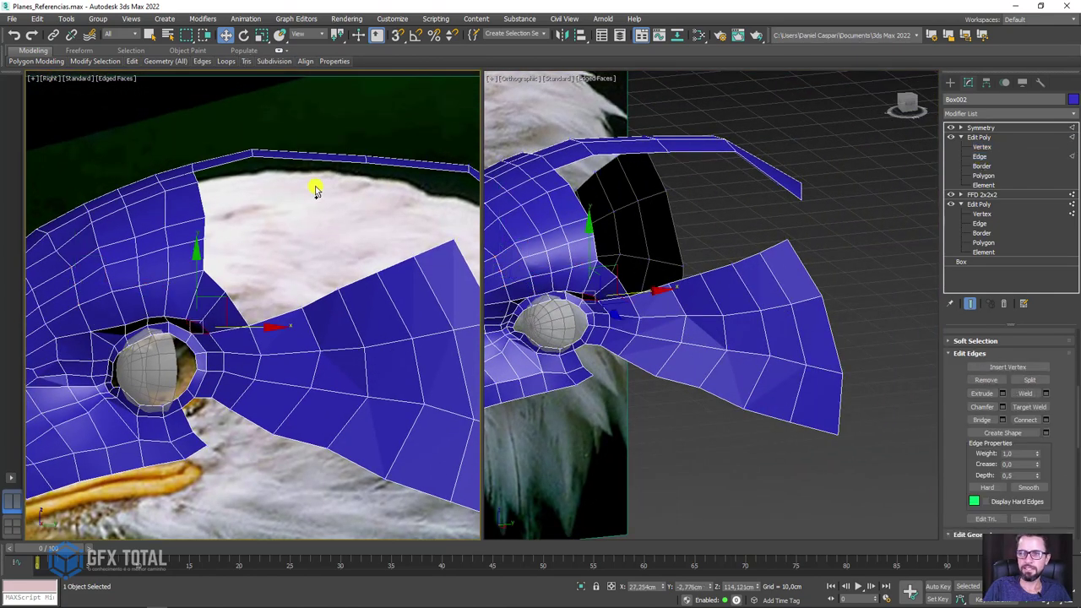
click(173, 228)
click(152, 232)
click(116, 241)
middle_drag(142, 235, 342, 219)
scroll(152, 234, up, 2)
drag(342, 211, 342, 203)
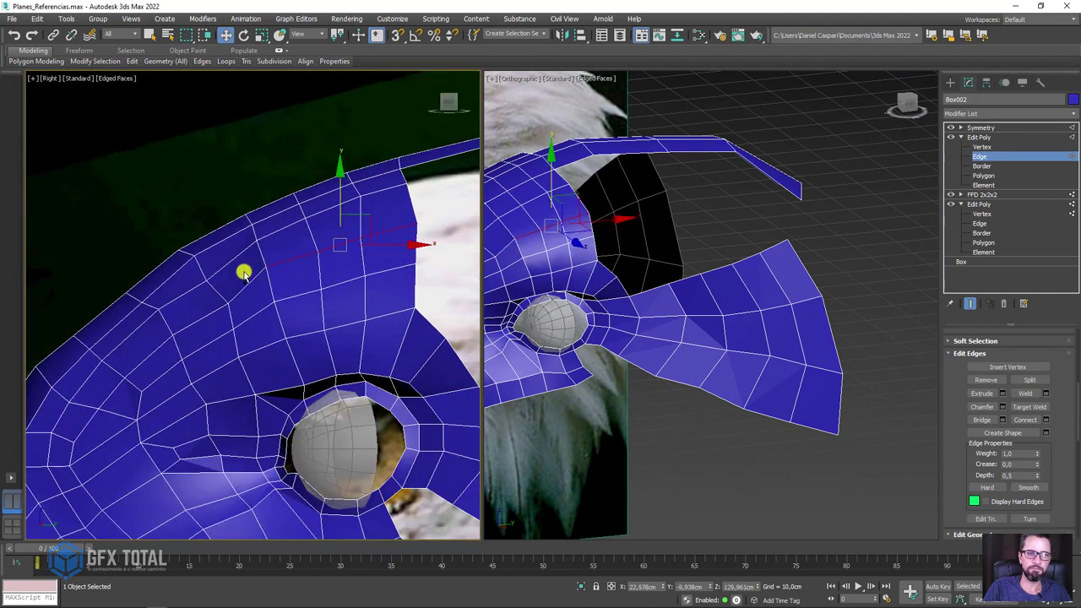
Pull a crown vertex up and left, then select vertices near the shell edge and wing.
click(980, 147)
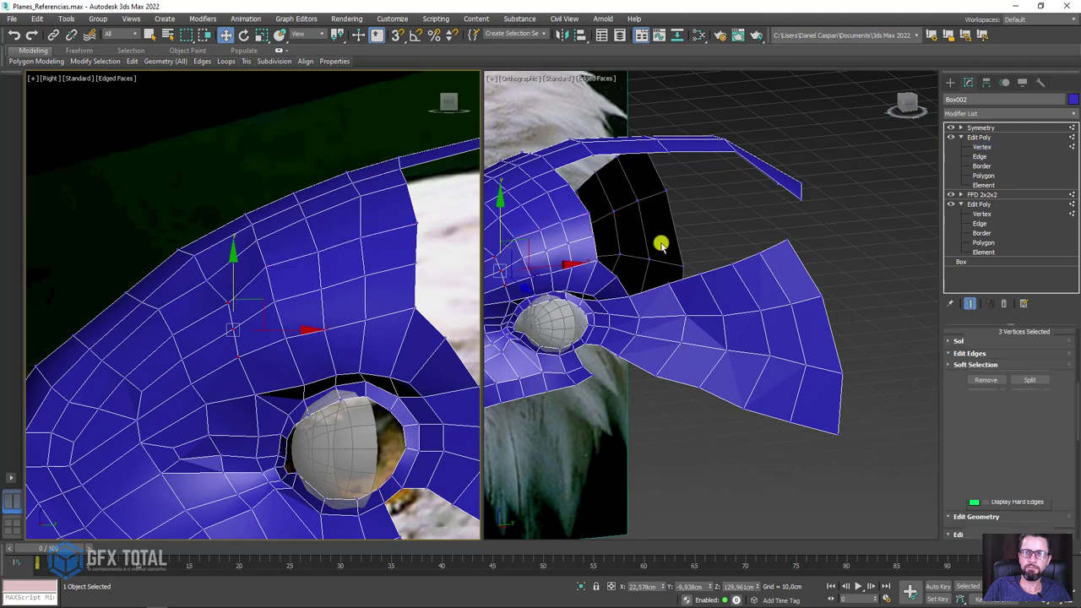
click(225, 302)
mouse_move(253, 293)
mouse_down()
mouse_move(235, 281)
mouse_move(229, 251)
mouse_up()
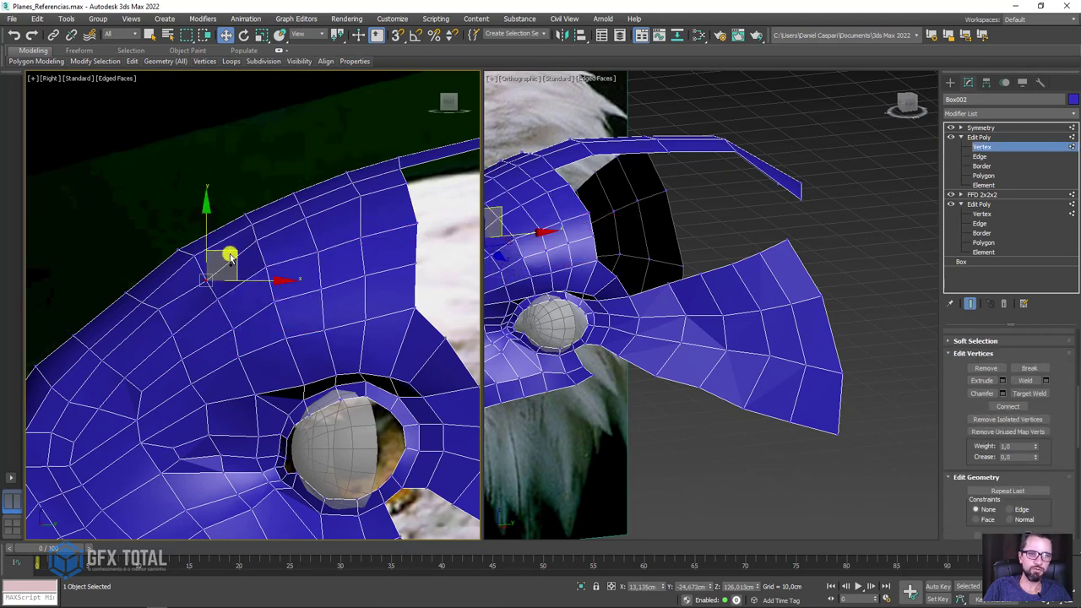
click(363, 236)
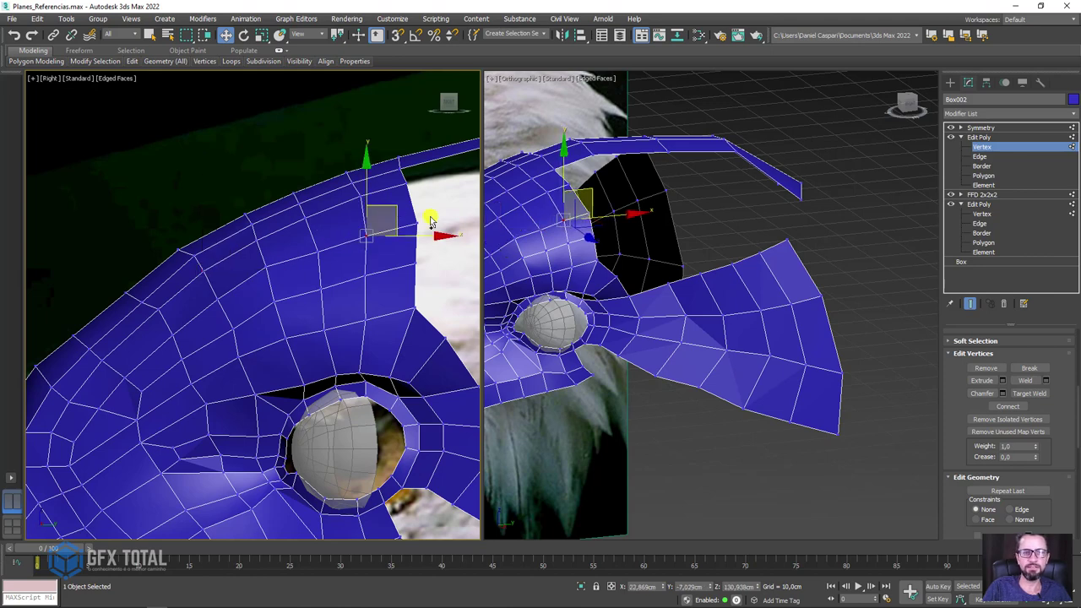
middle_drag(518, 237, 547, 269)
key(f)
scroll(719, 193, up, 3)
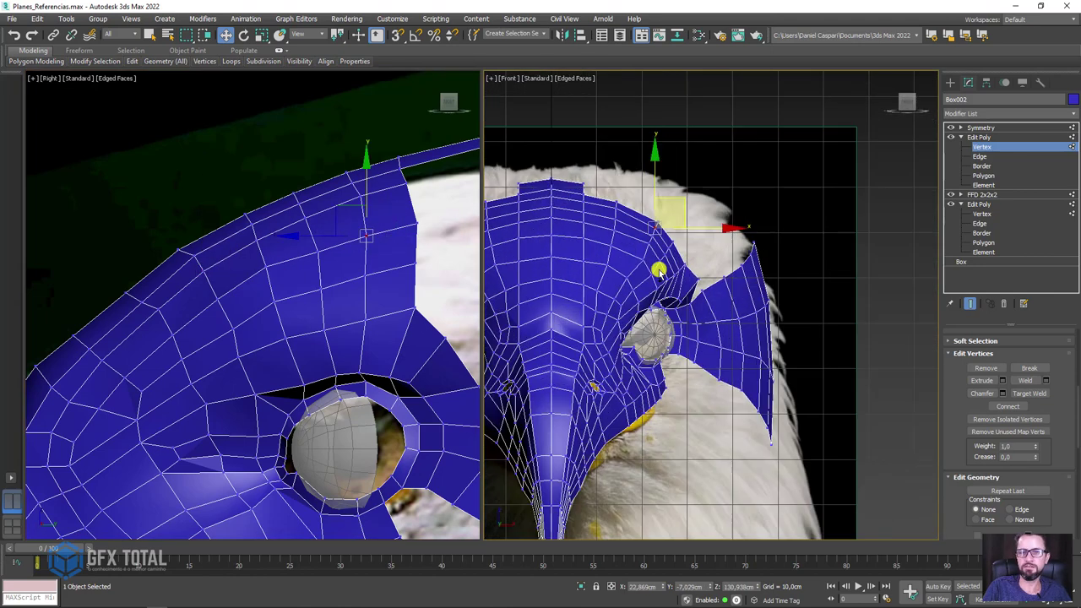
scroll(657, 270, up, 3)
click(629, 253)
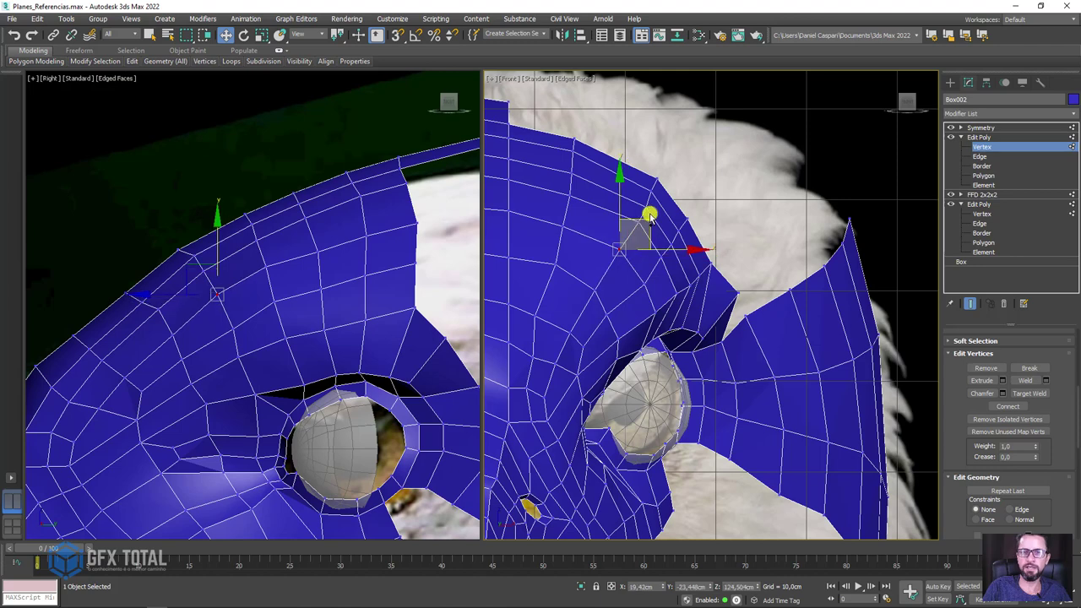
scroll(647, 207, down, 2)
Pick an edge on the crown band and snap it onto a nearby vertex.
click(979, 156)
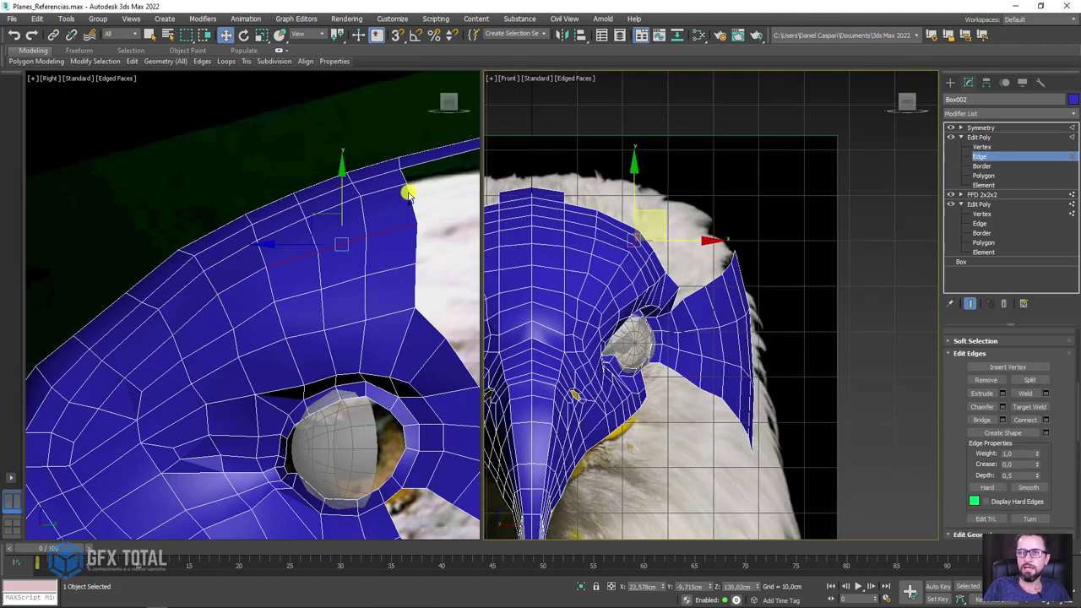
mouse_move(410, 189)
alt+middle_down()
mouse_move(85, 217)
mouse_move(193, 188)
alt+middle_up()
click(194, 195)
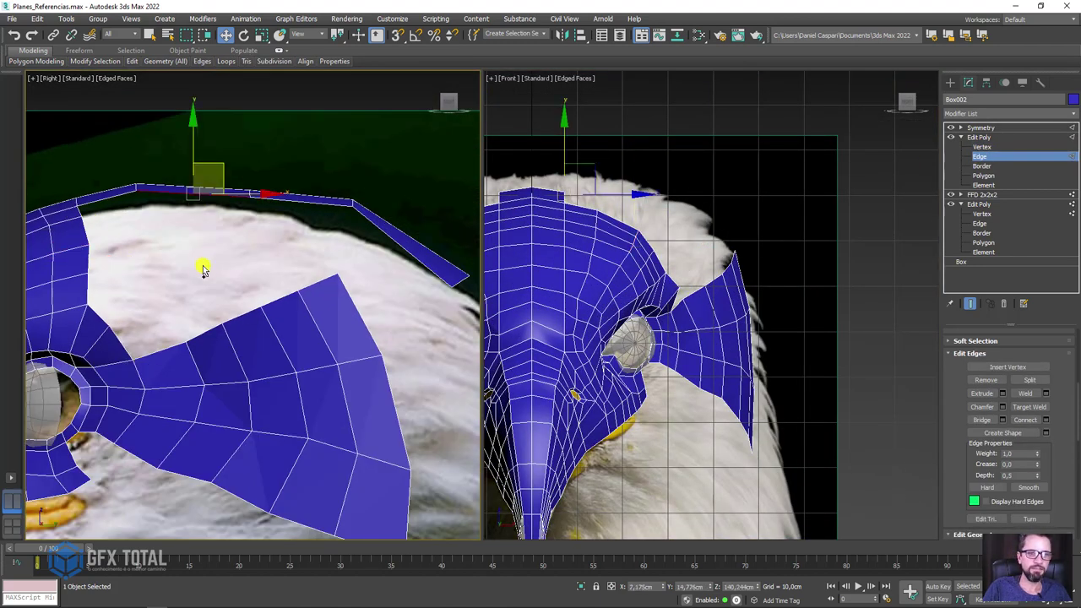
click(234, 319)
key(ctrl+z)
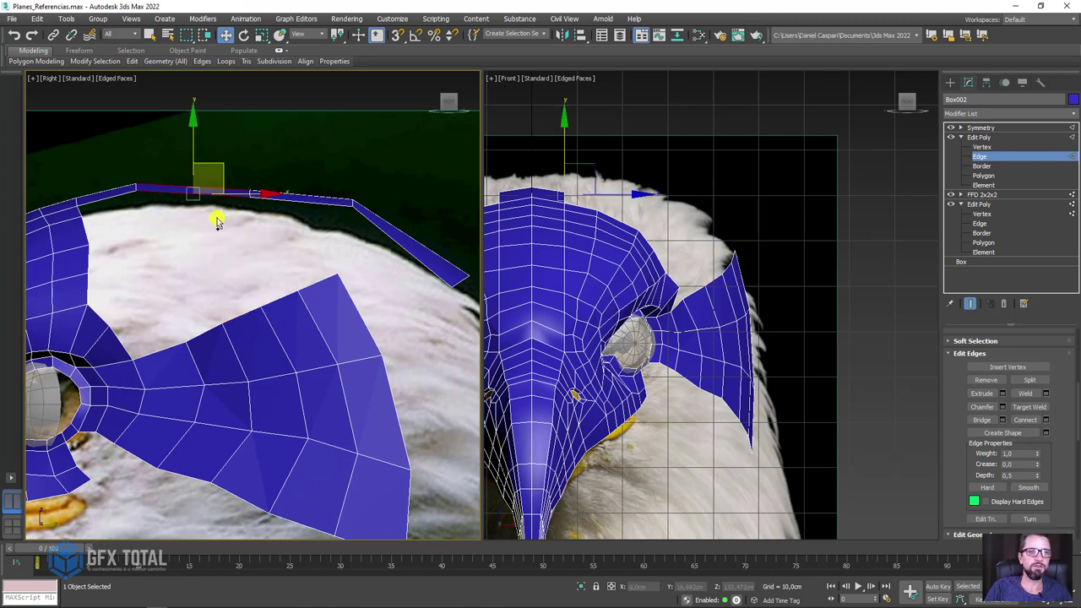
drag(221, 160, 195, 187)
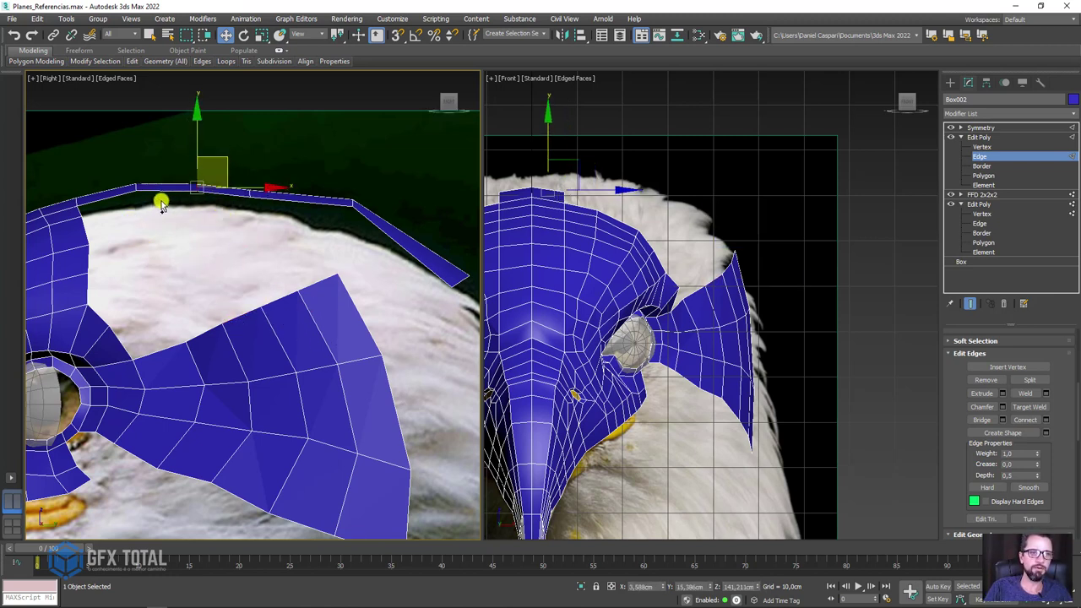
middle_drag(108, 239, 187, 222)
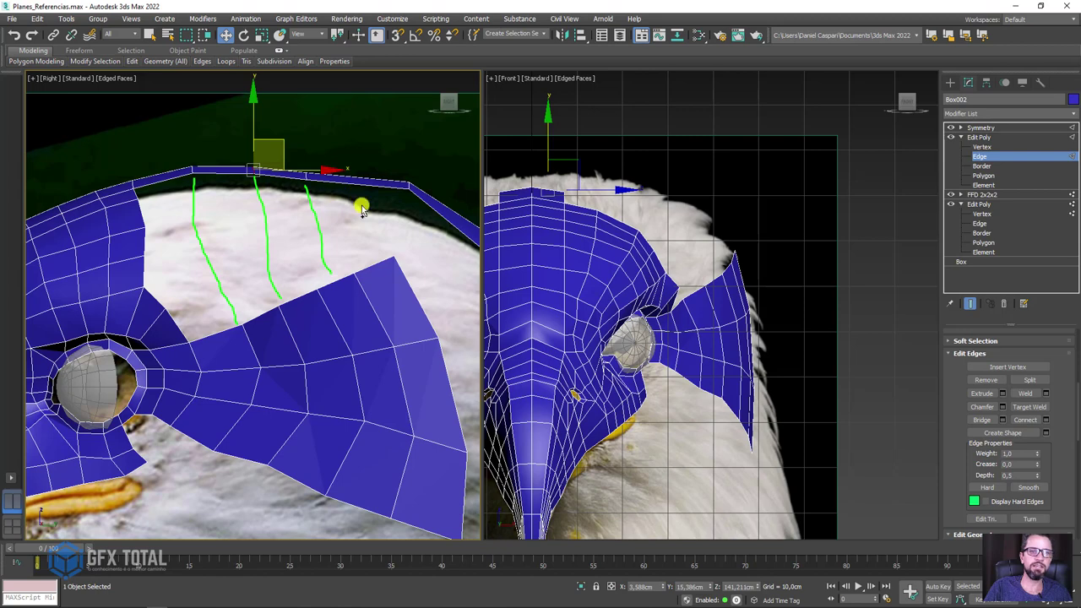
Try other band edges, then select the band's top edge plus the wing edge below.
click(373, 176)
scroll(329, 180, up, 3)
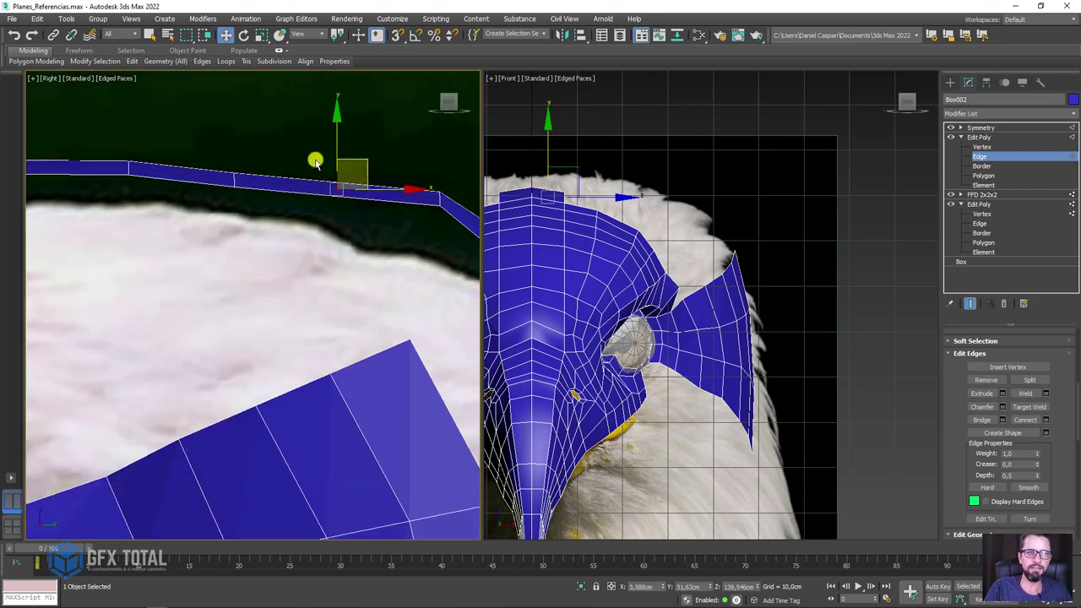
click(235, 175)
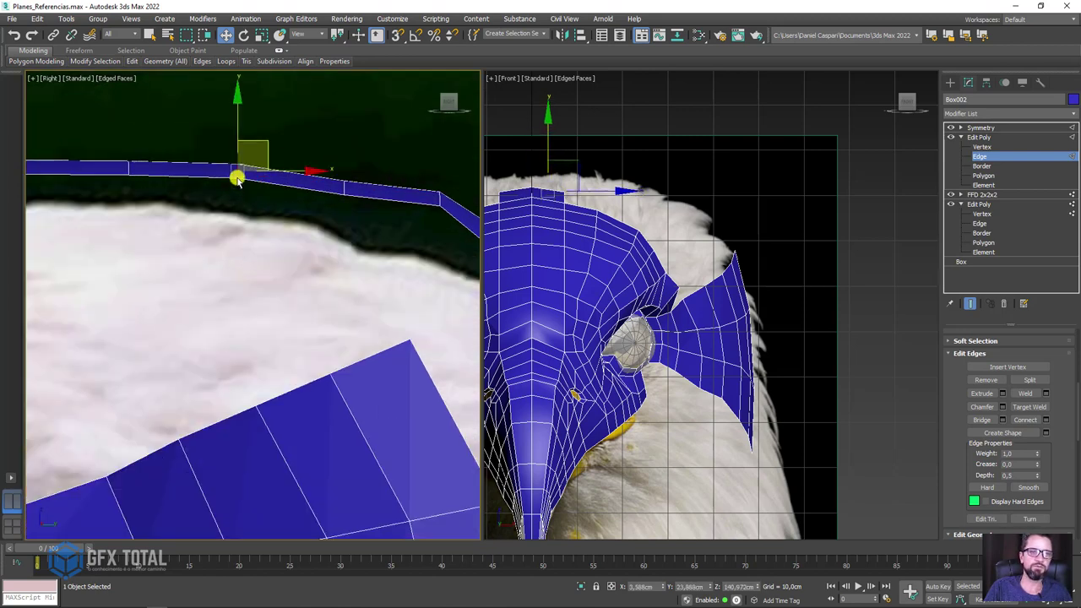
scroll(221, 190, down, 3)
click(220, 190)
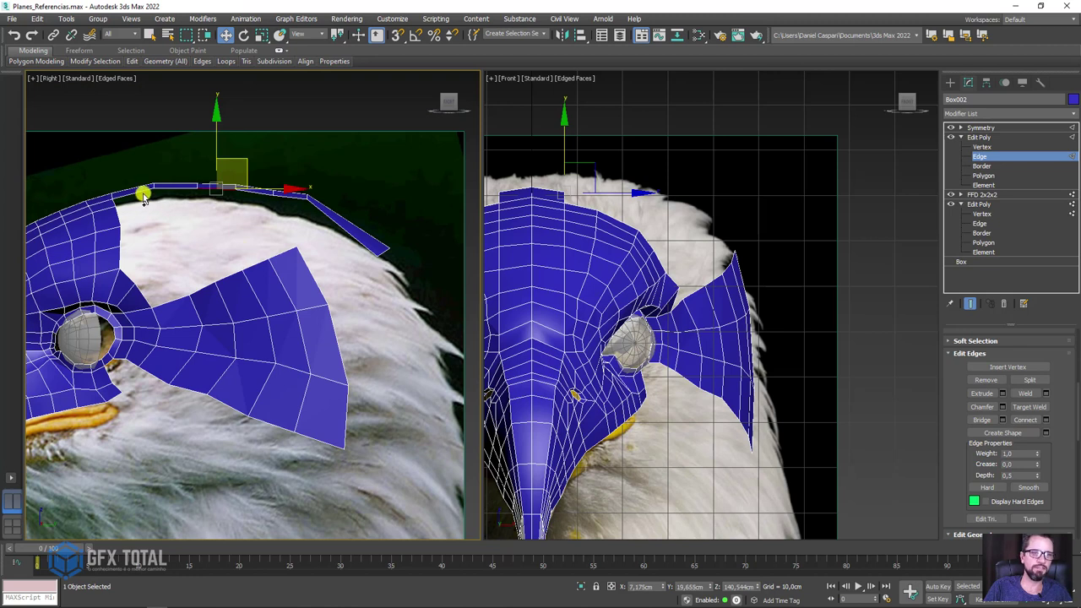
click(200, 287)
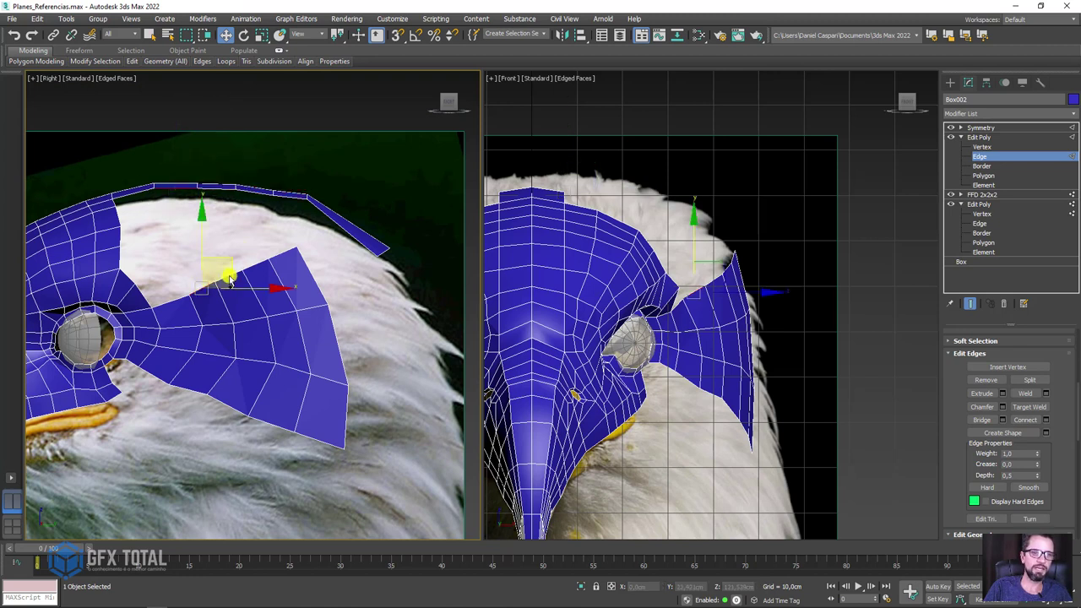
click(213, 187)
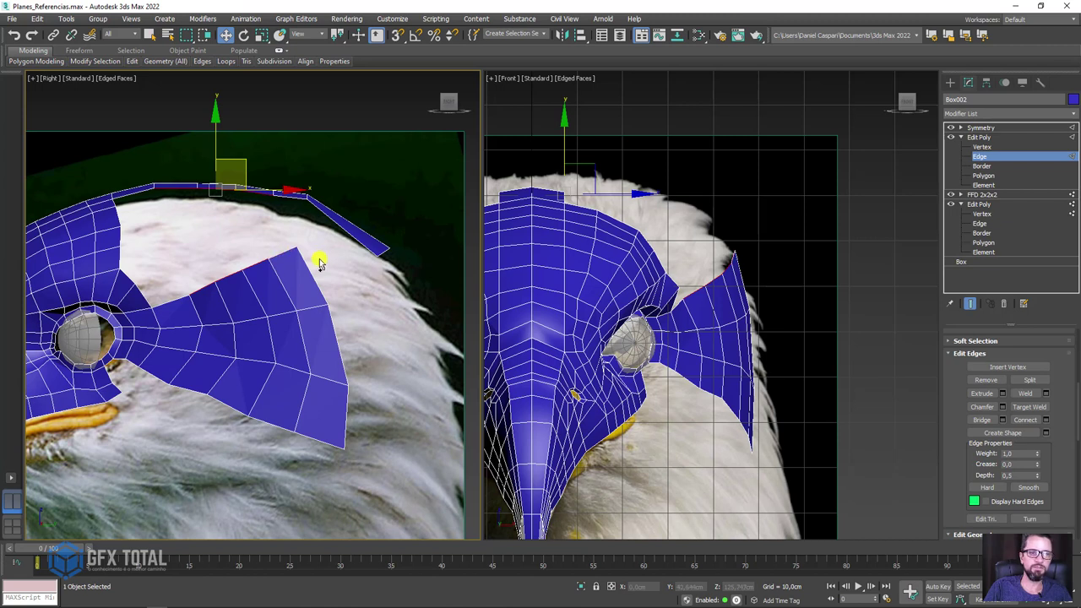
Bridge the neck band's top edge to the wing edge, creating a new strip of polygons.
click(982, 420)
drag(293, 223, 165, 252)
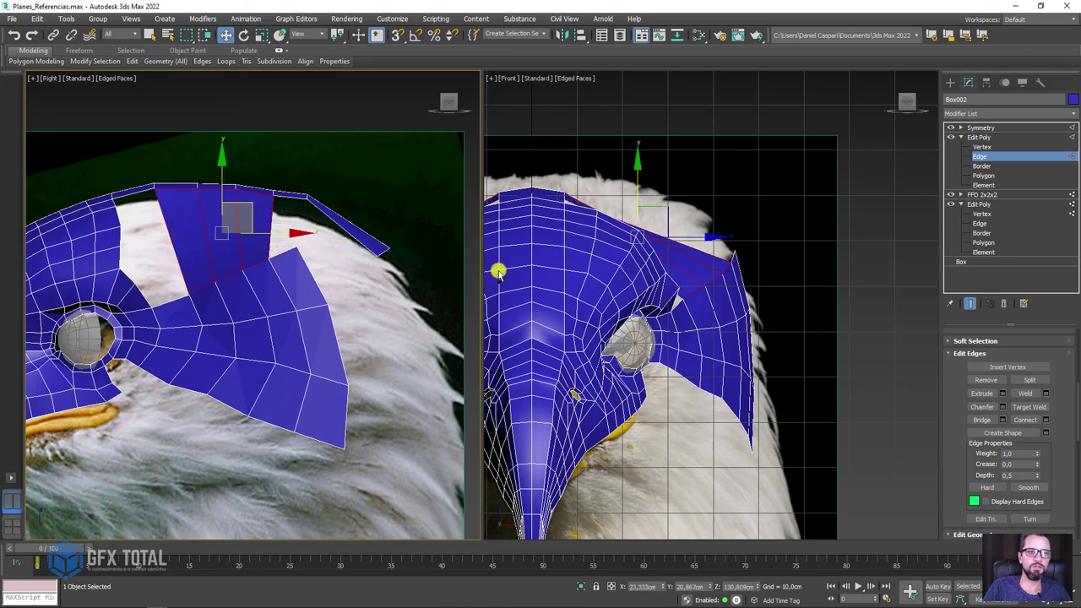
right_click(524, 268)
right_click(321, 253)
click(222, 230)
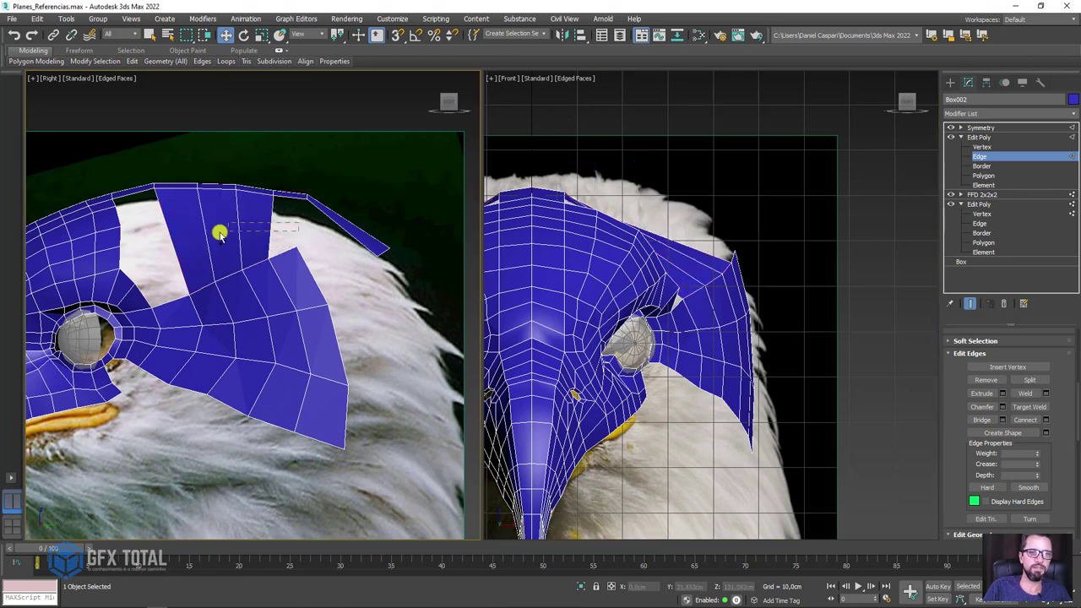
click(297, 227)
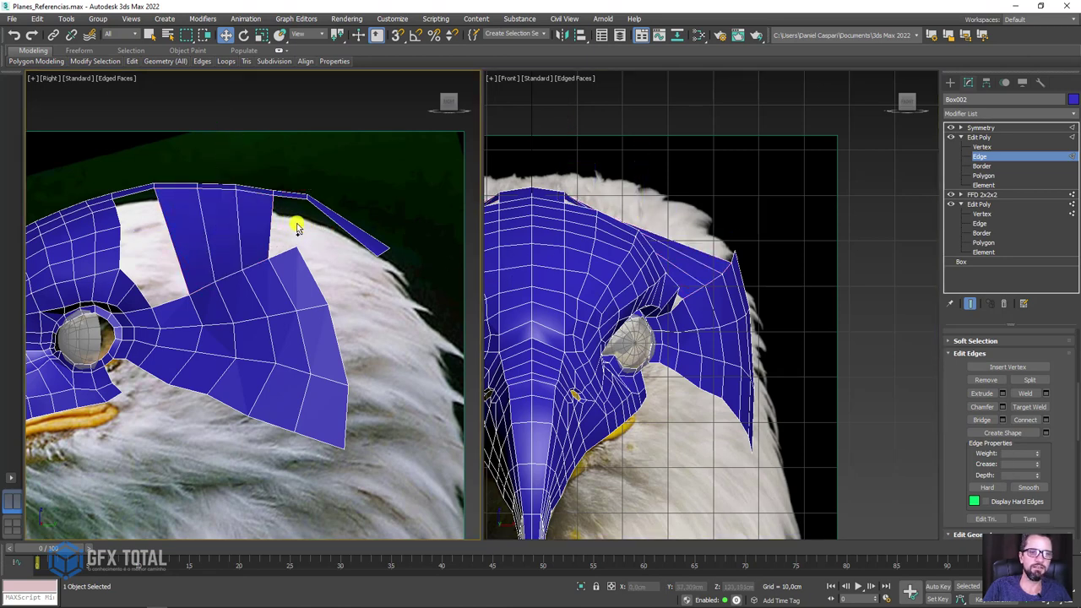
Move the strip's top edge up and outward, then rotate it slightly to follow the band.
click(157, 236)
scroll(676, 236, up, 2)
scroll(678, 226, up, 2)
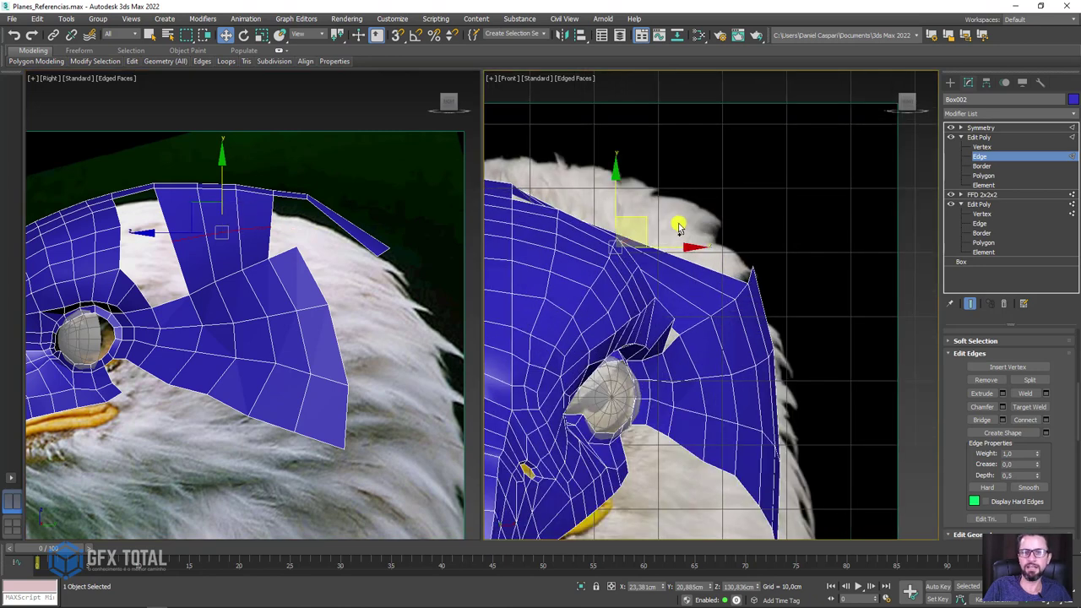
drag(640, 221, 664, 179)
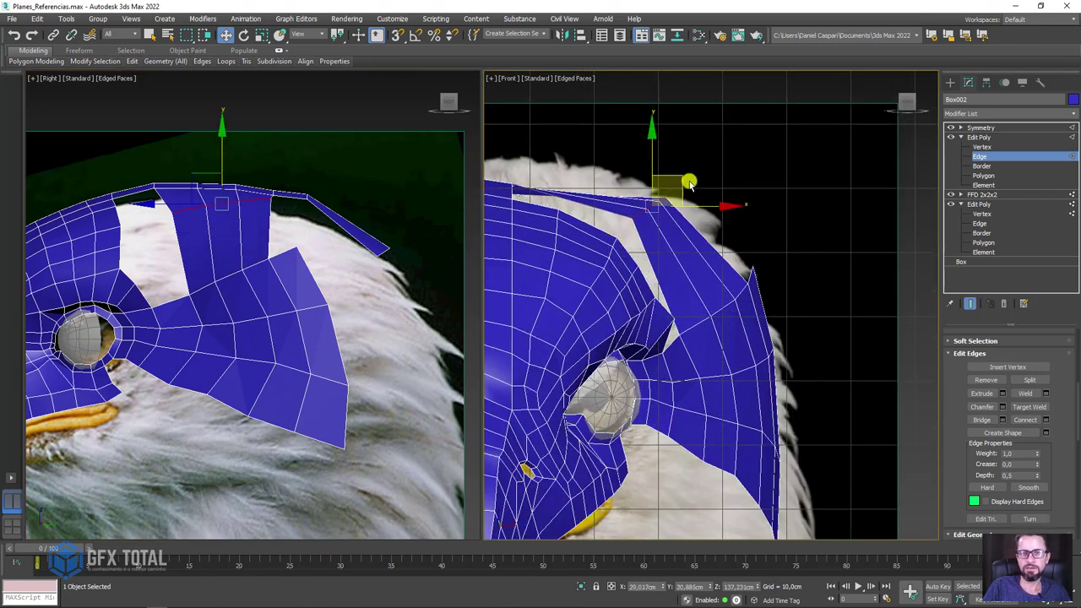
key(e)
drag(710, 183, 632, 178)
Pan, zoom and orbit the viewports to inspect the bridged strip against the head shell.
key(w)
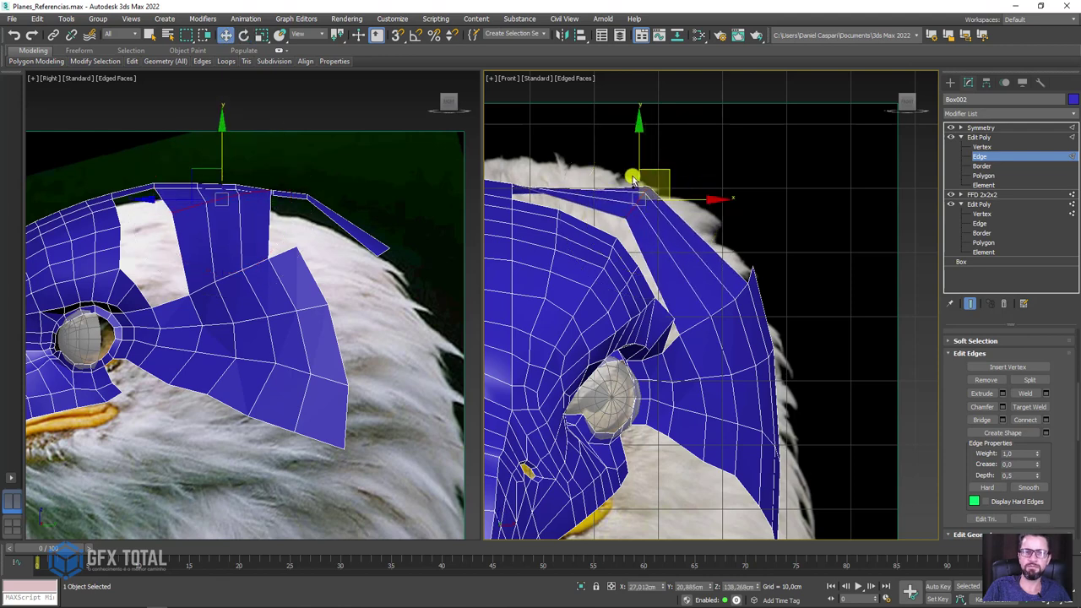
key(e)
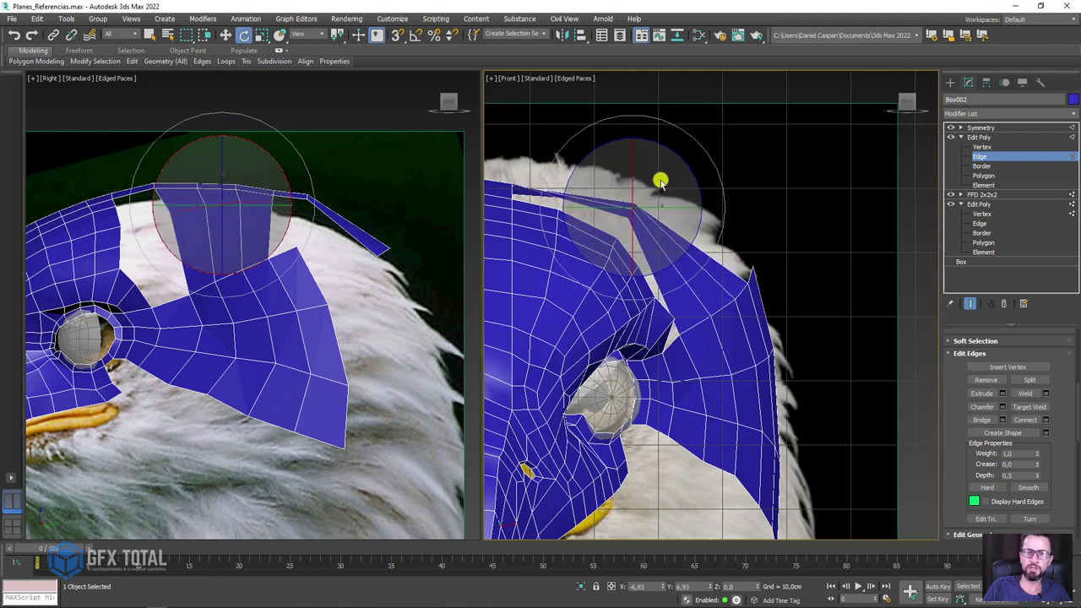
middle_drag(340, 272, 261, 267)
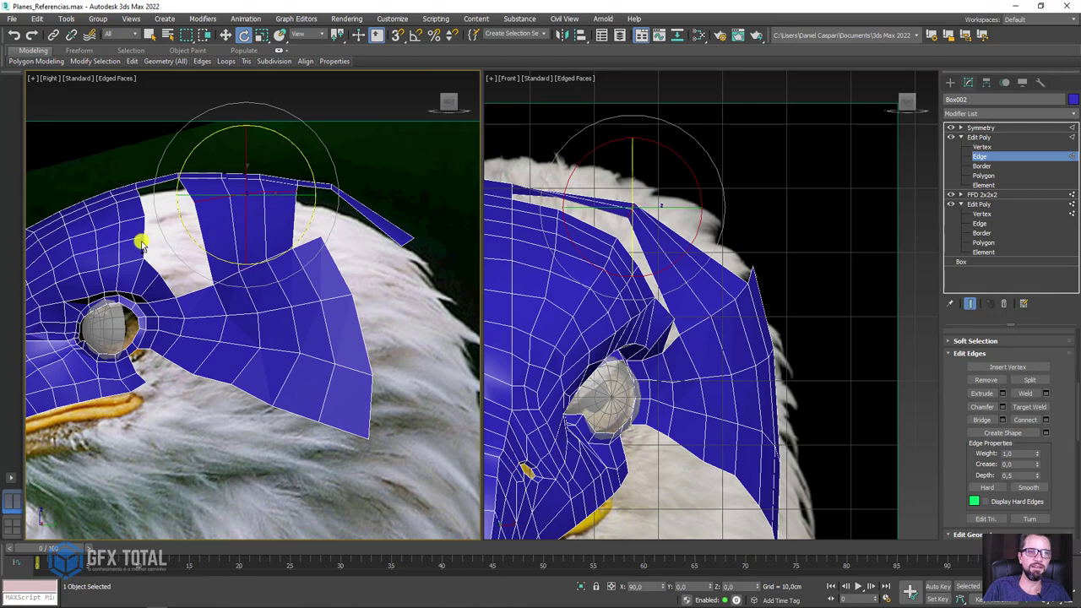
scroll(867, 270, up, 3)
alt+middle_drag(792, 285, 733, 242)
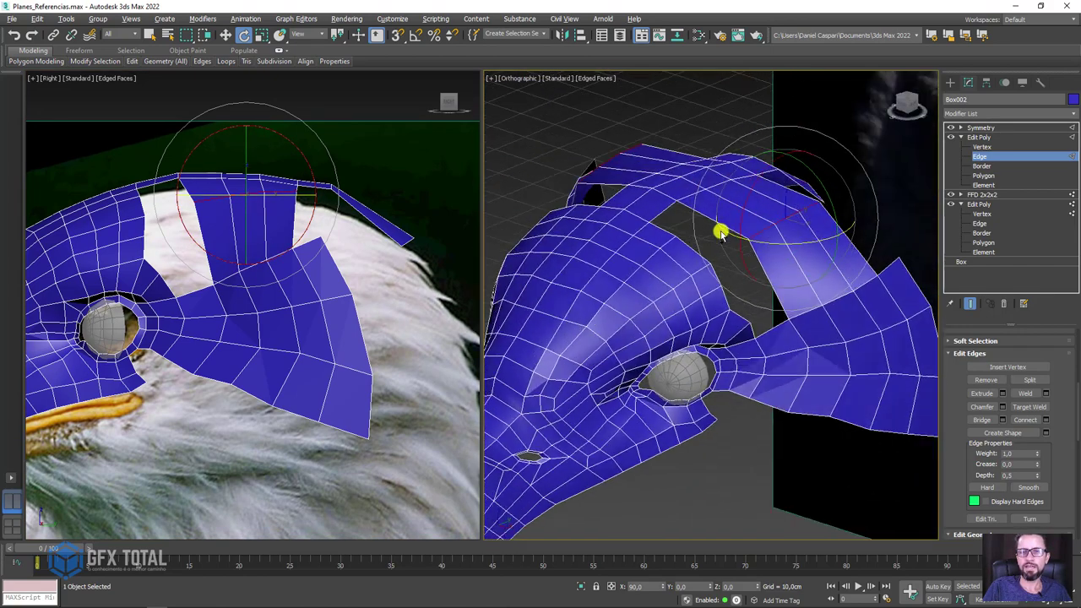
scroll(701, 274, up, 3)
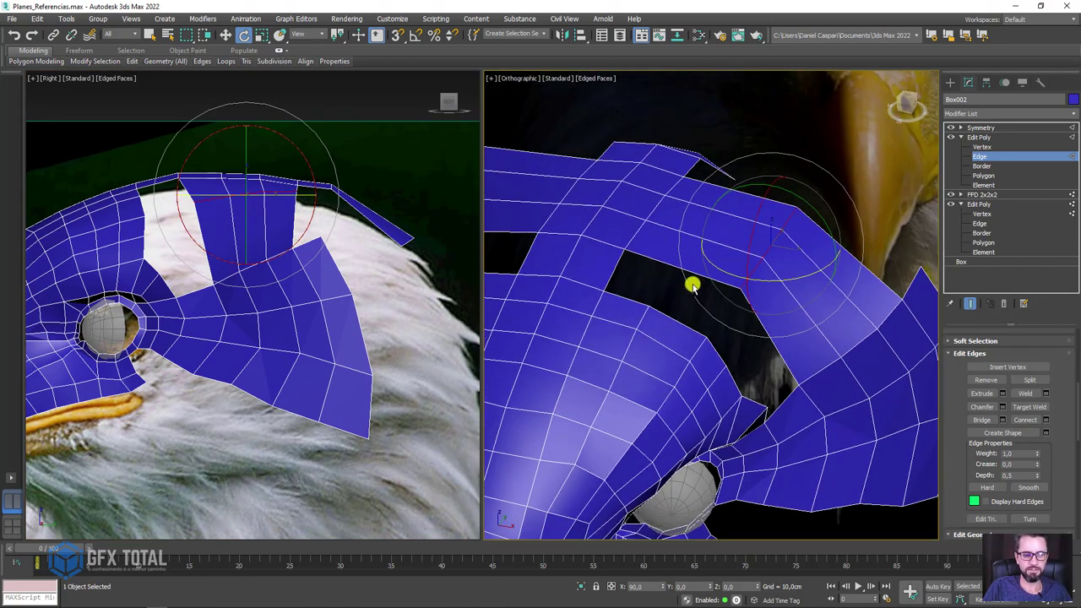
key(q)
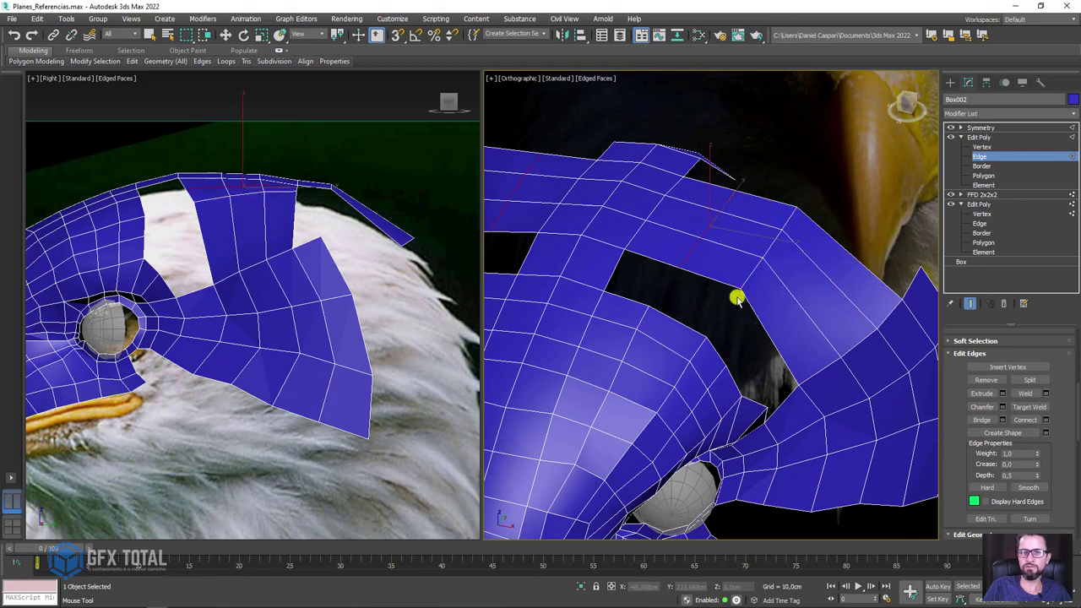
key(w)
mouse_move(715, 244)
alt+middle_down()
mouse_move(732, 217)
mouse_move(787, 324)
alt+middle_up()
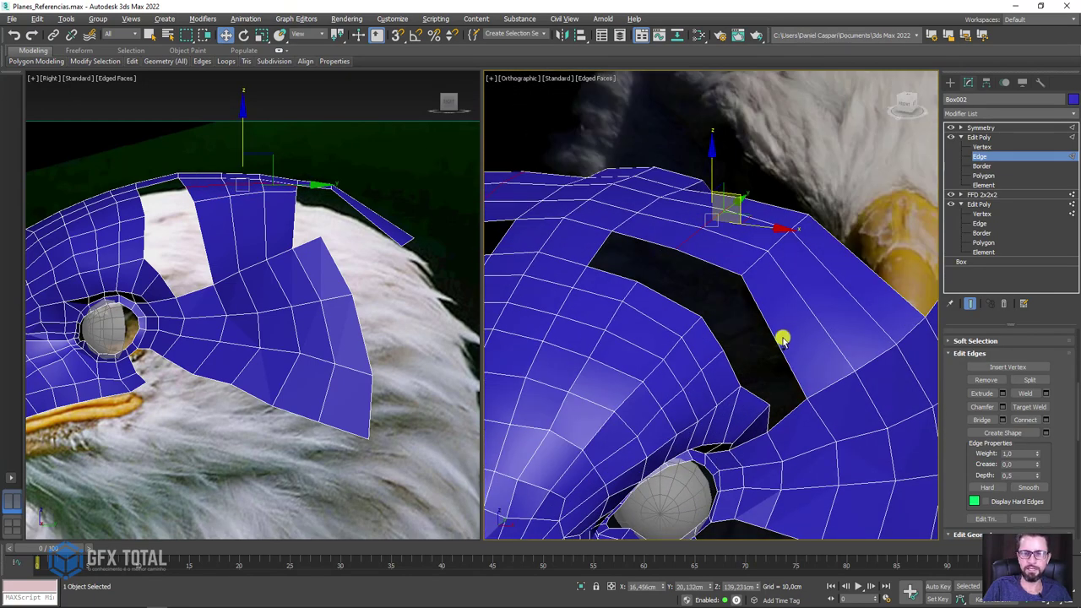
key(q)
Select the bridged strip's edges one by one while orbiting to check their fit.
click(770, 323)
key(w)
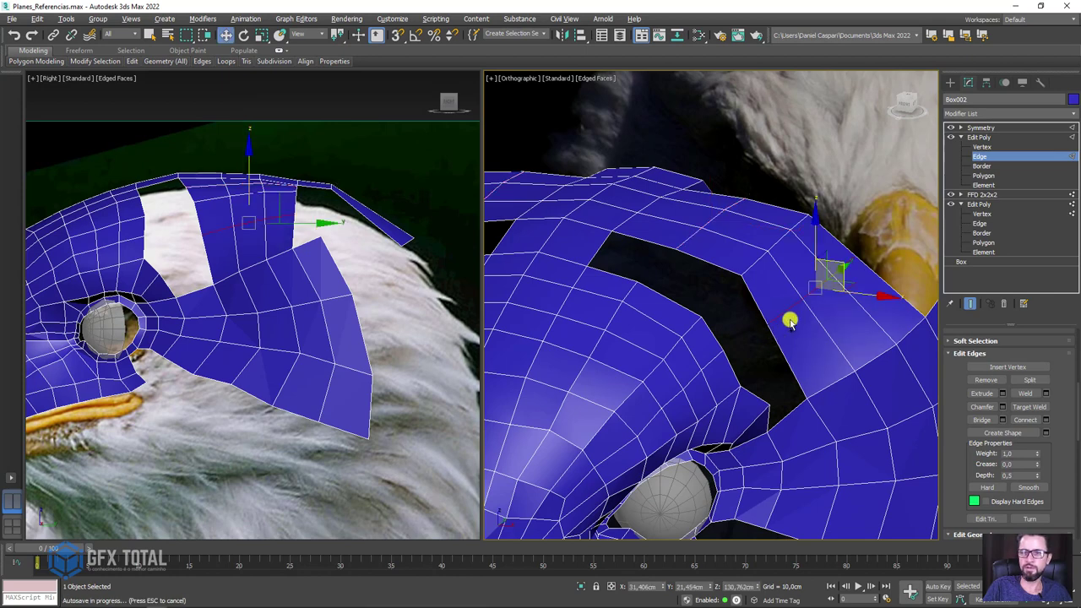
alt+middle_drag(789, 316, 842, 265)
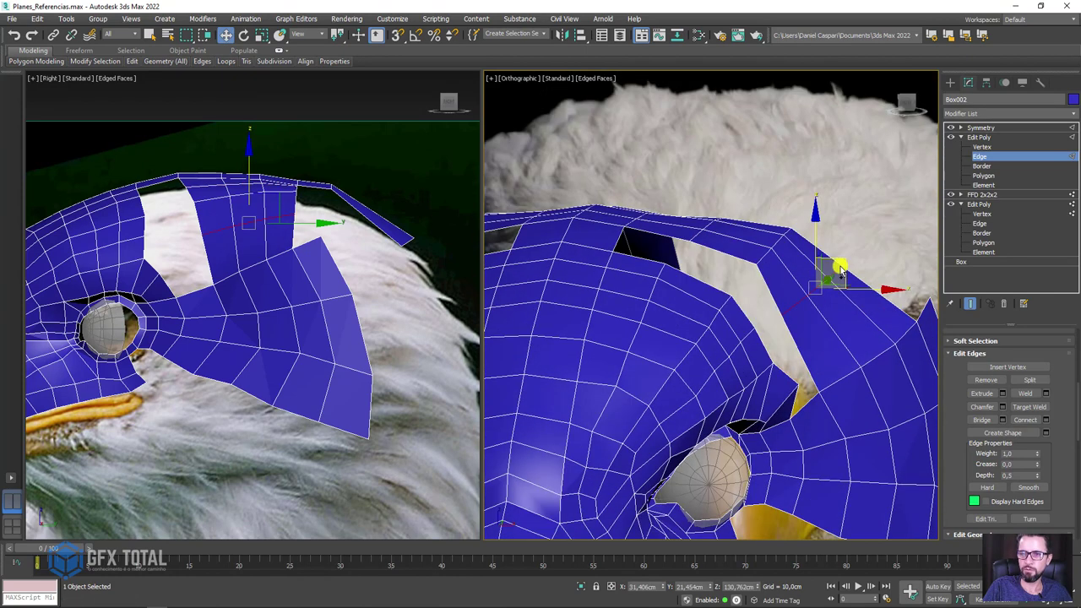
key(q)
click(808, 347)
key(w)
mouse_move(816, 343)
alt+middle_down()
mouse_move(862, 314)
mouse_move(730, 257)
alt+middle_up()
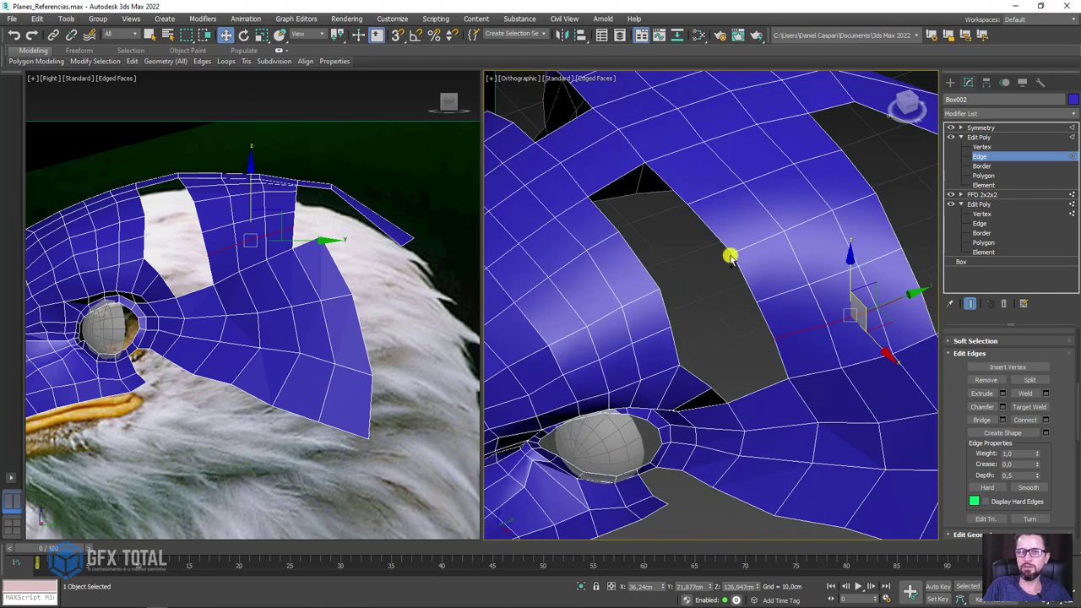
click(694, 224)
mouse_move(649, 267)
alt+middle_down()
mouse_move(696, 285)
mouse_move(667, 284)
mouse_move(701, 253)
alt+middle_up()
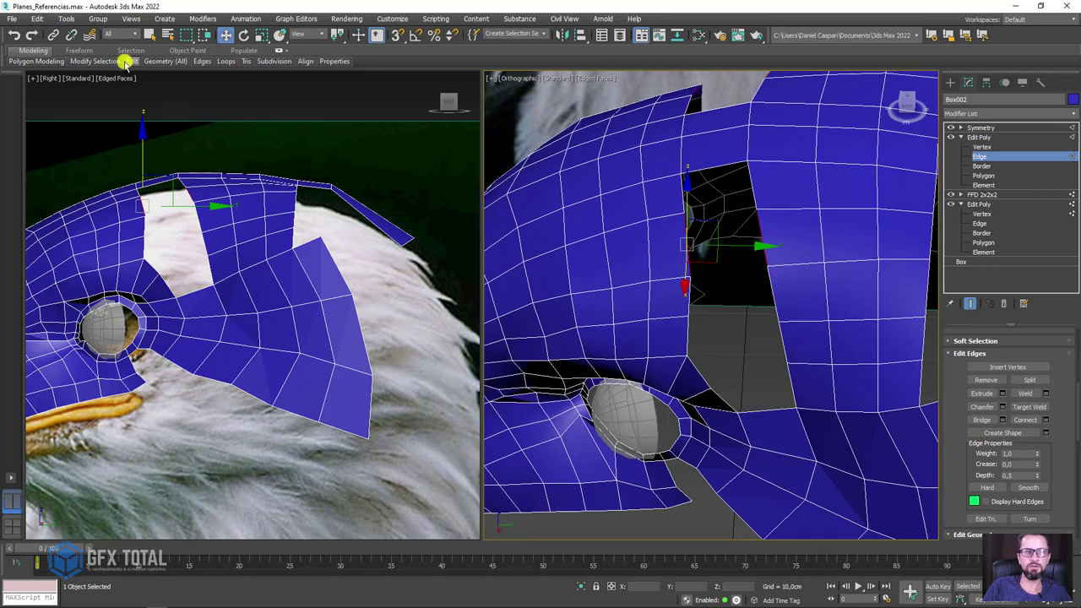
Loop-select the edges framing the opening between strip and shell, then orbit until the eye shows below it.
mouse_move(94, 62)
click(78, 132)
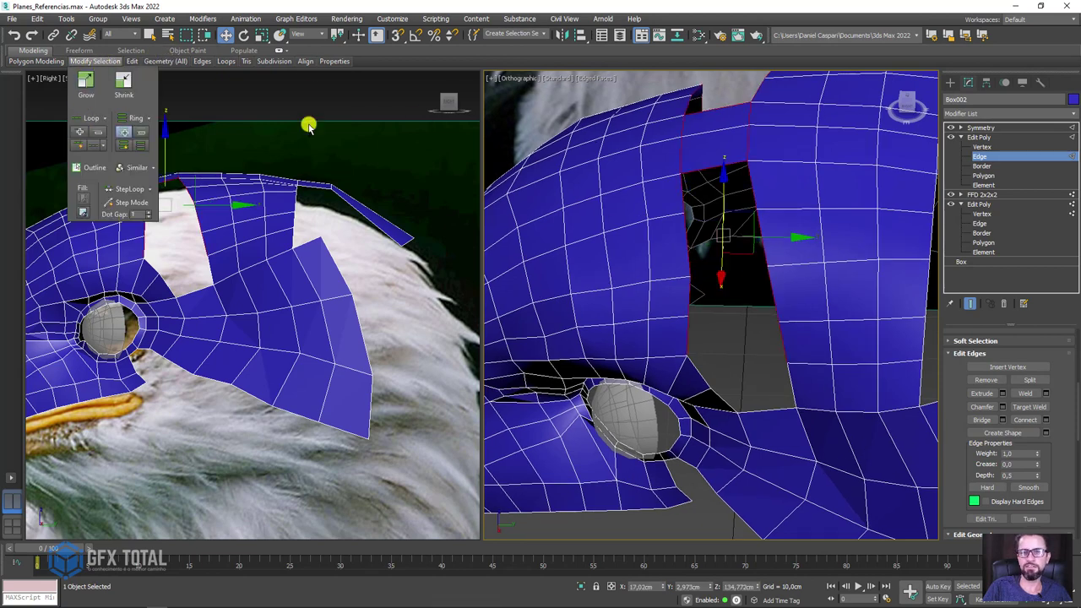
middle_drag(613, 97, 611, 176)
alt+drag(786, 243, 786, 244)
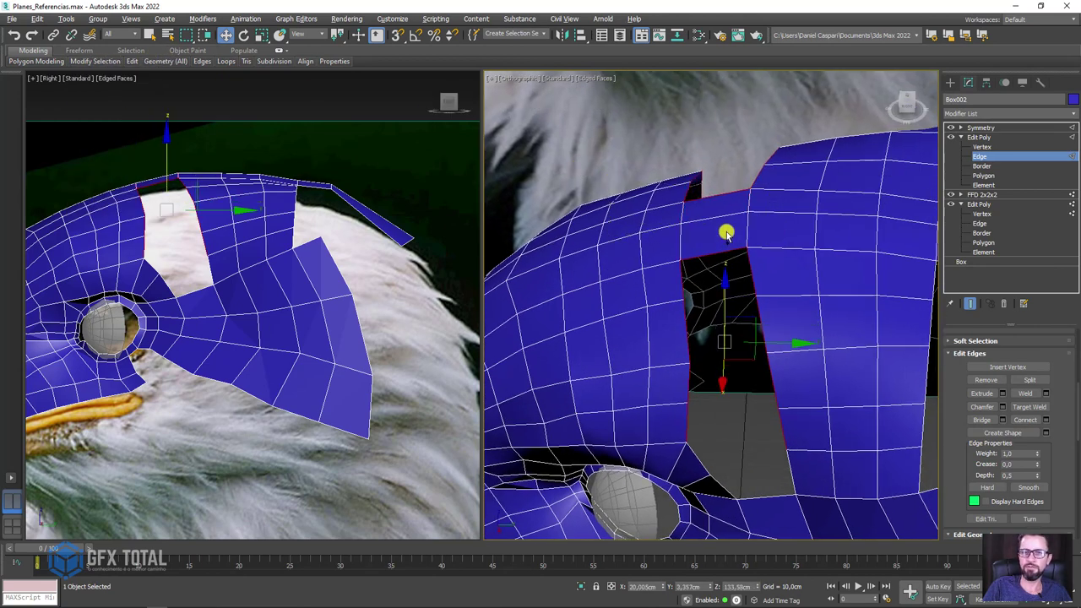
alt+middle_drag(719, 330, 834, 297)
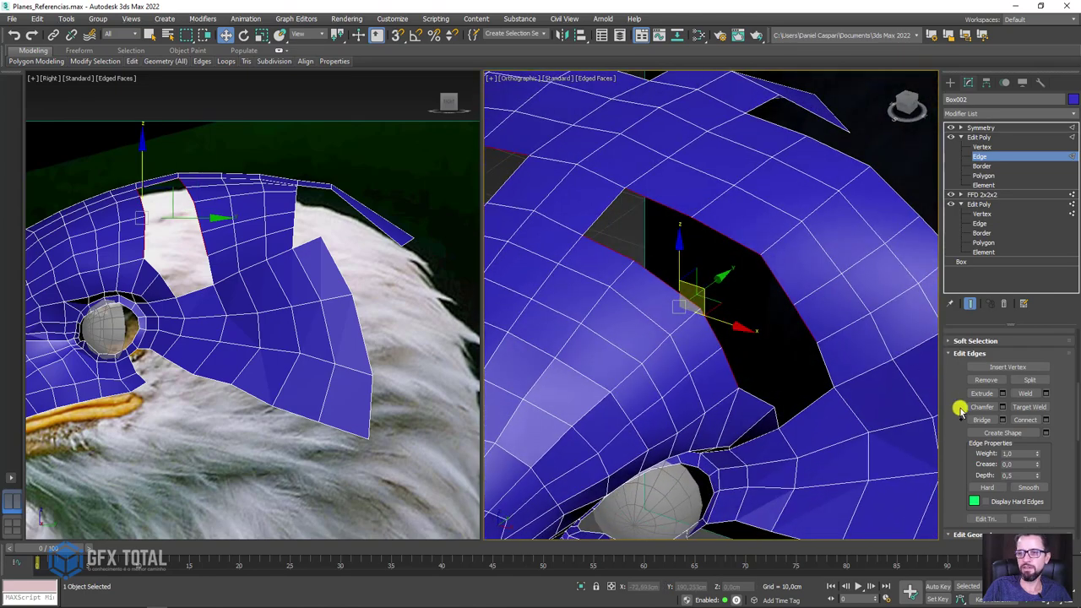
mouse_move(917, 397)
alt+middle_down()
mouse_move(748, 379)
mouse_move(718, 229)
mouse_move(753, 228)
mouse_move(730, 254)
alt+middle_up()
scroll(753, 228, up, 3)
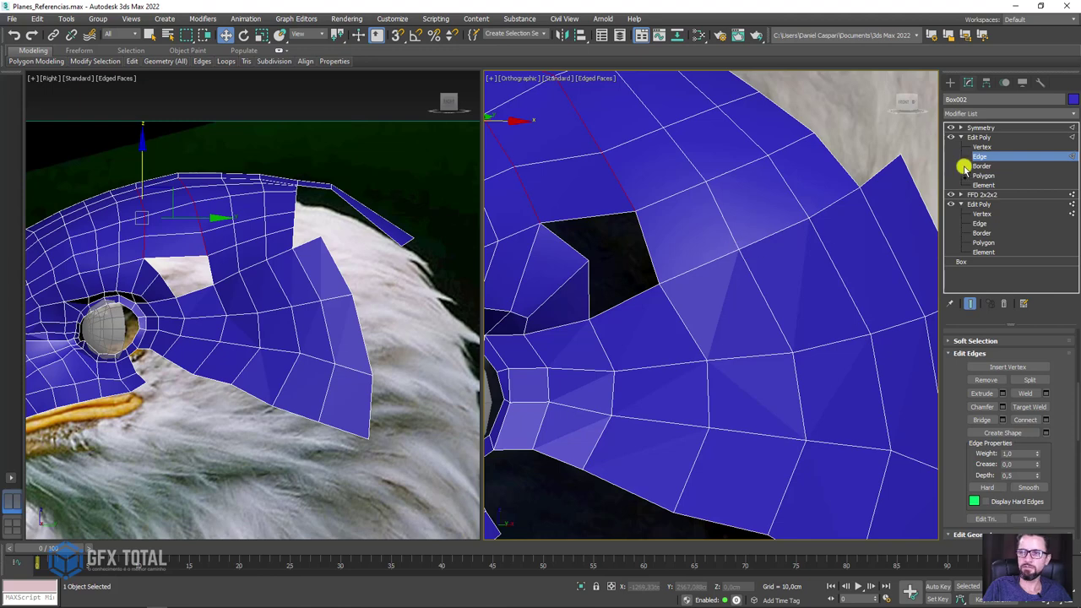
Bridge the opening's two facing edges to fill the gap between strip and shell.
click(649, 245)
ctrl+click(577, 248)
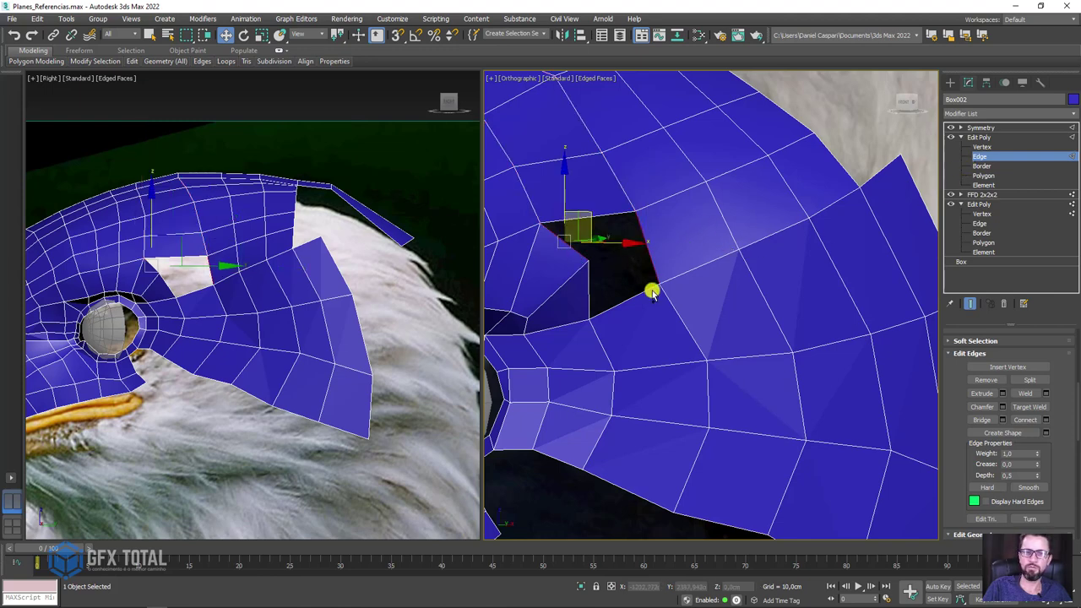
alt+middle_drag(651, 287, 939, 389)
click(980, 420)
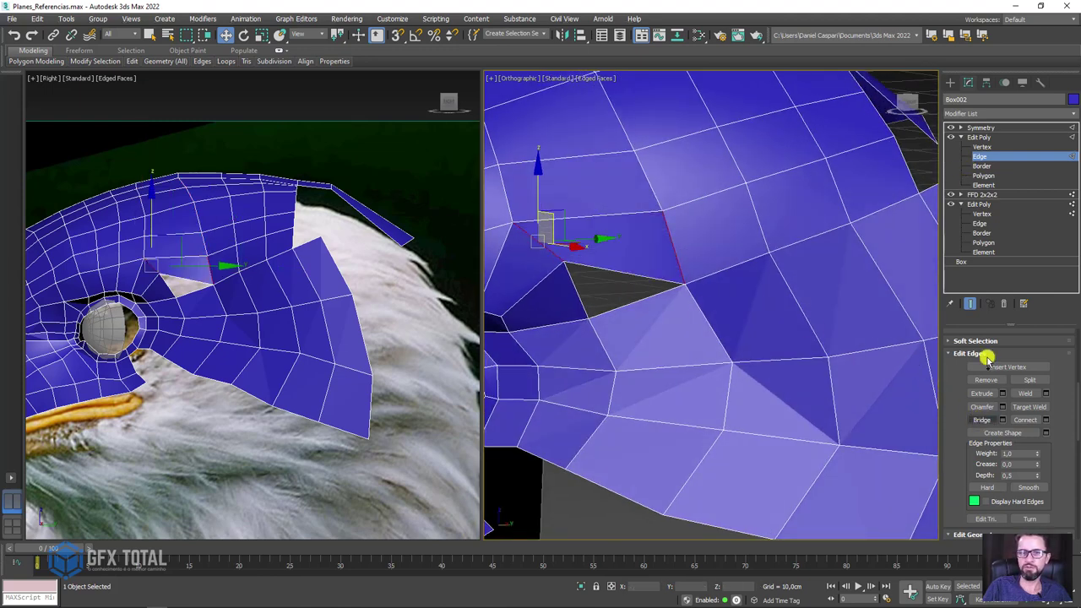
Move a vertex beside the filled opening to tidy the patch, using see-through display.
click(982, 147)
click(566, 261)
key(alt+x)
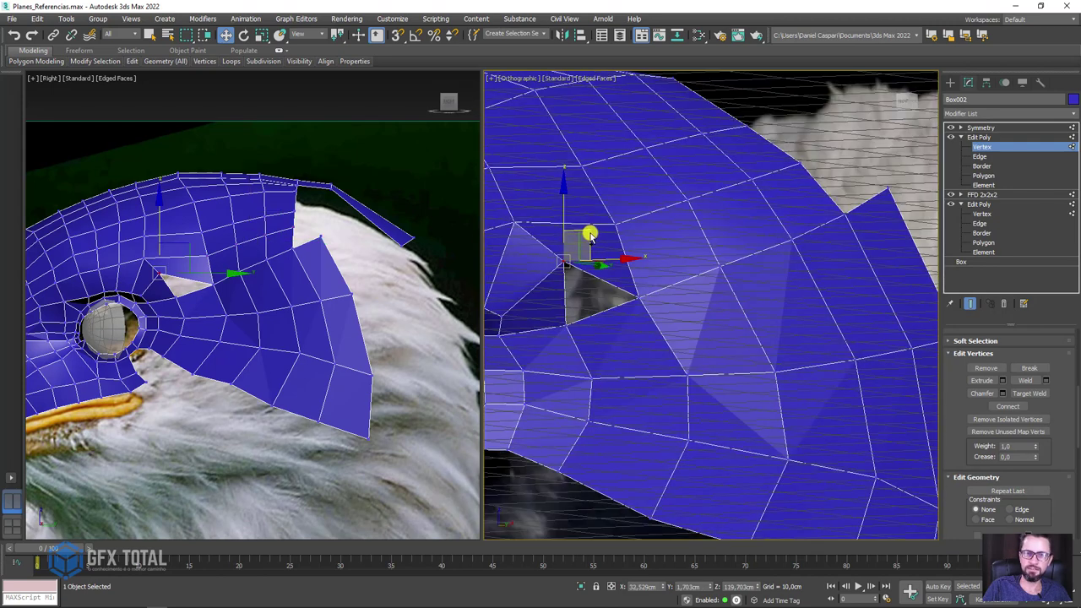
drag(590, 237, 584, 251)
key(alt+x)
alt+middle_drag(617, 328, 717, 284)
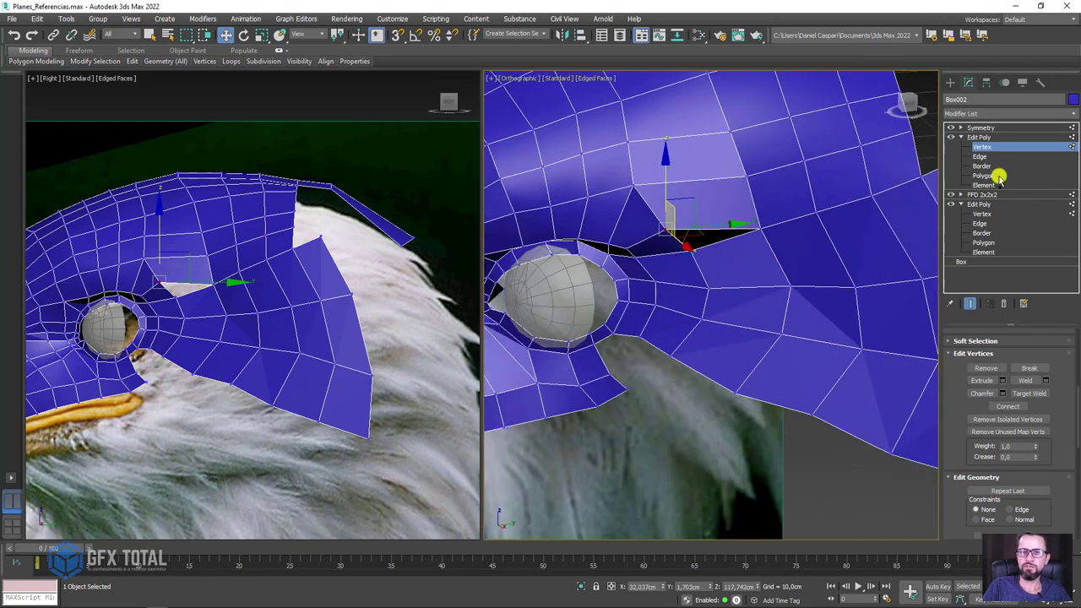
Adjust the vertex beside the small gap above the eye, nudging it along X.
click(982, 157)
key(x)
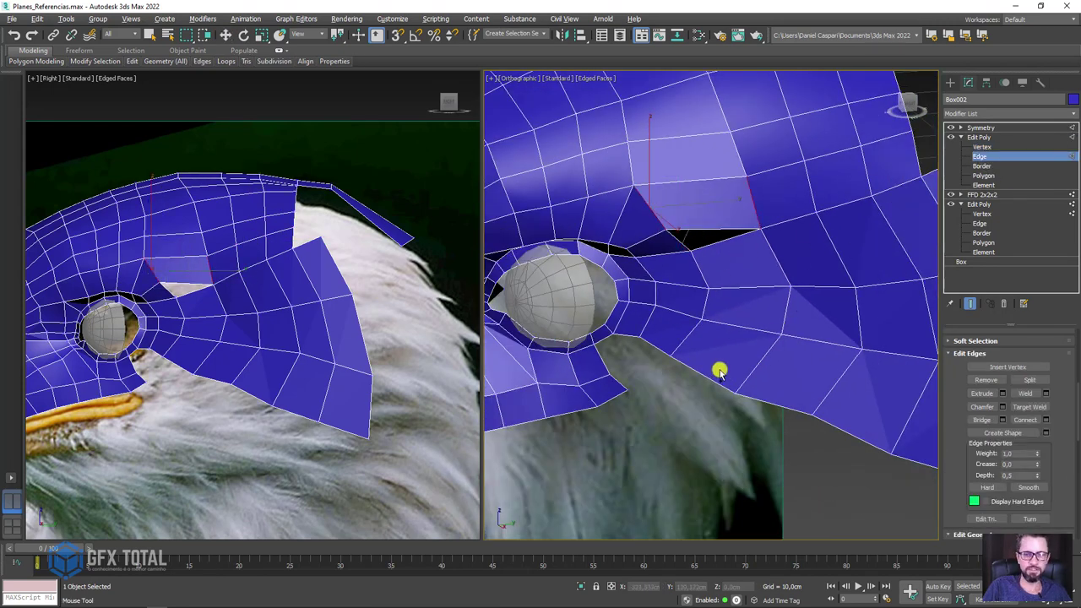
click(738, 313)
key(w)
click(982, 147)
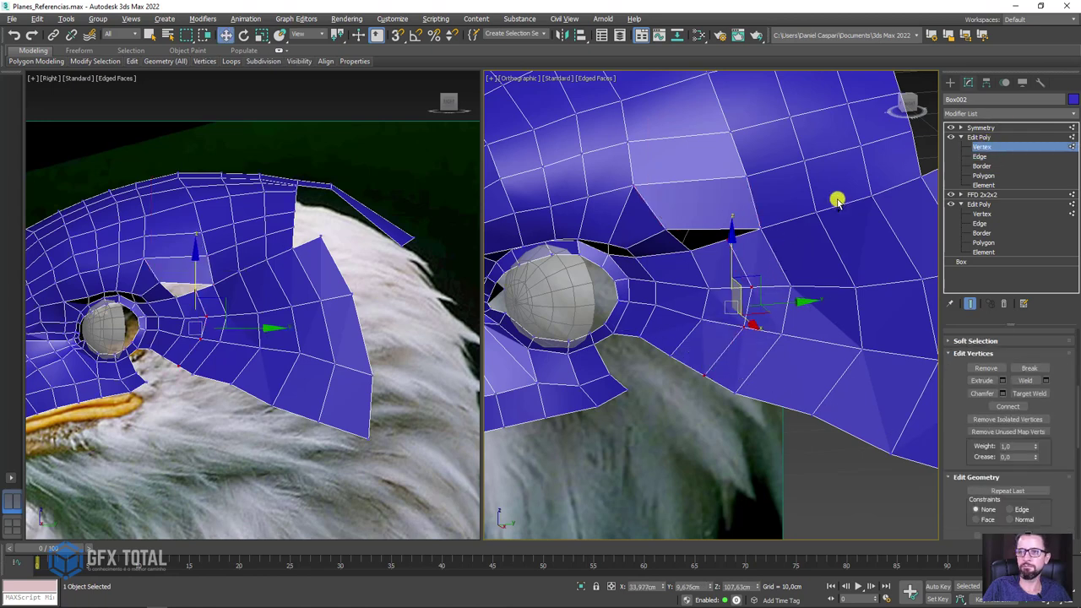
click(734, 238)
alt+middle_drag(735, 245, 752, 224)
drag(751, 230, 757, 239)
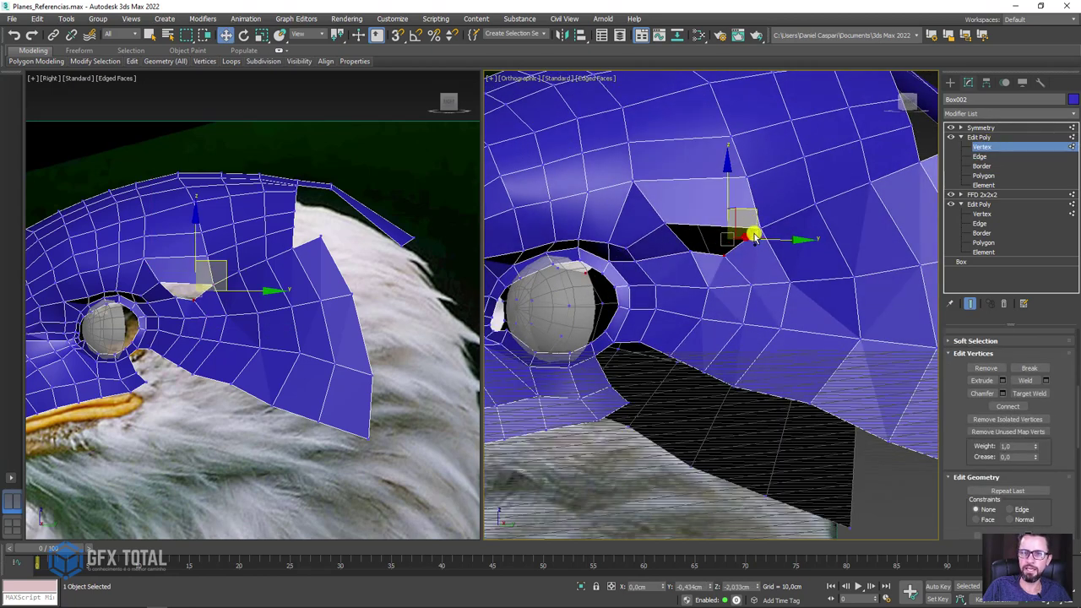
alt+middle_drag(758, 240, 724, 252)
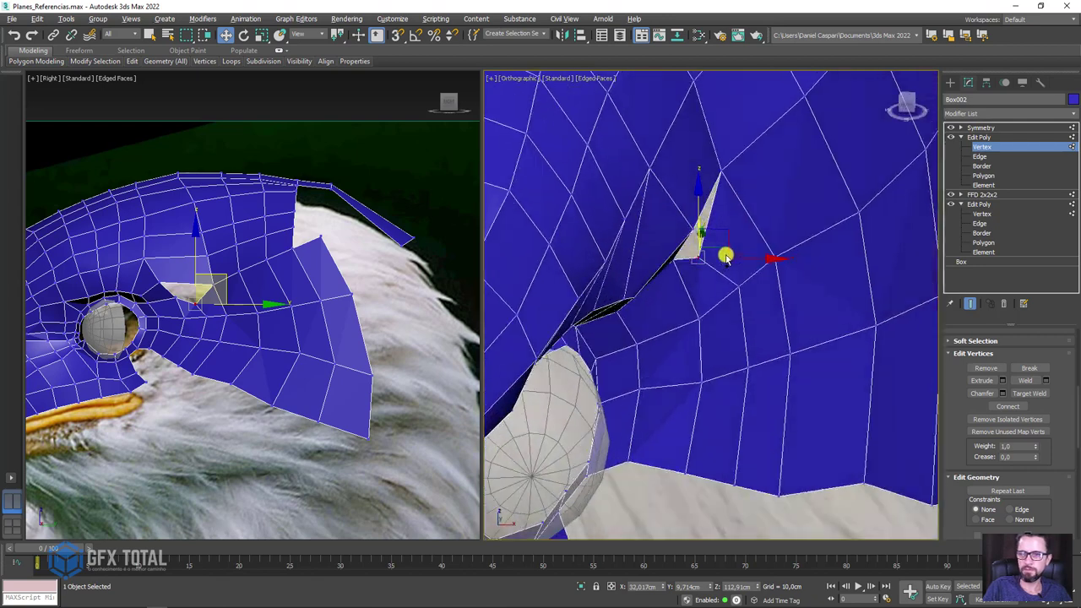
drag(724, 252, 758, 256)
alt+middle_drag(758, 256, 936, 175)
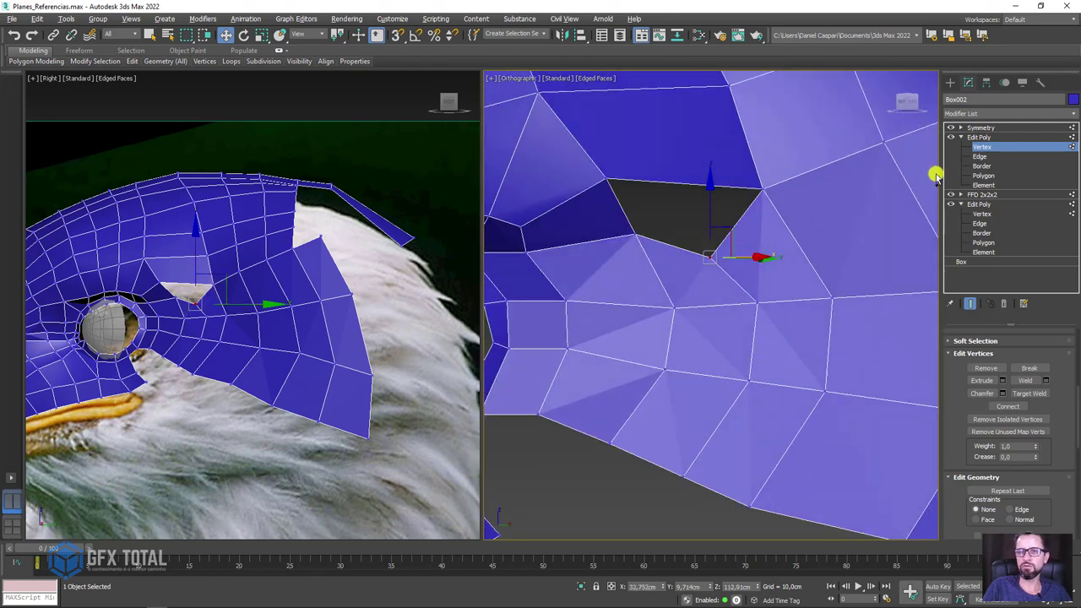
Cap the triangular hole's border above the eye with a new polygon.
click(986, 165)
click(744, 210)
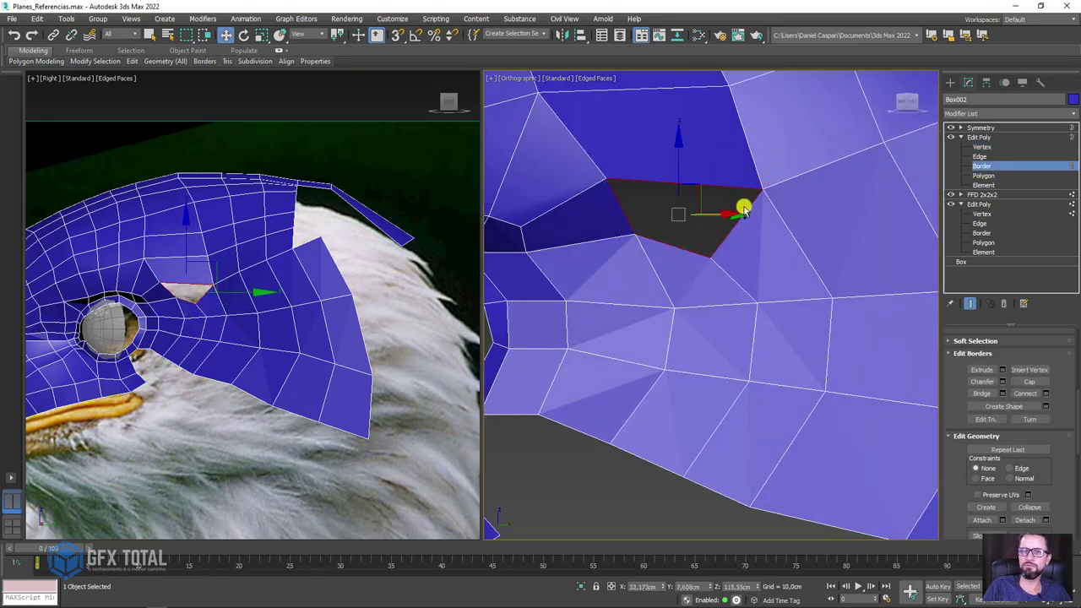
click(1031, 382)
scroll(707, 295, down, 5)
mouse_move(707, 295)
alt+middle_down()
mouse_move(690, 266)
mouse_move(479, 332)
alt+middle_up()
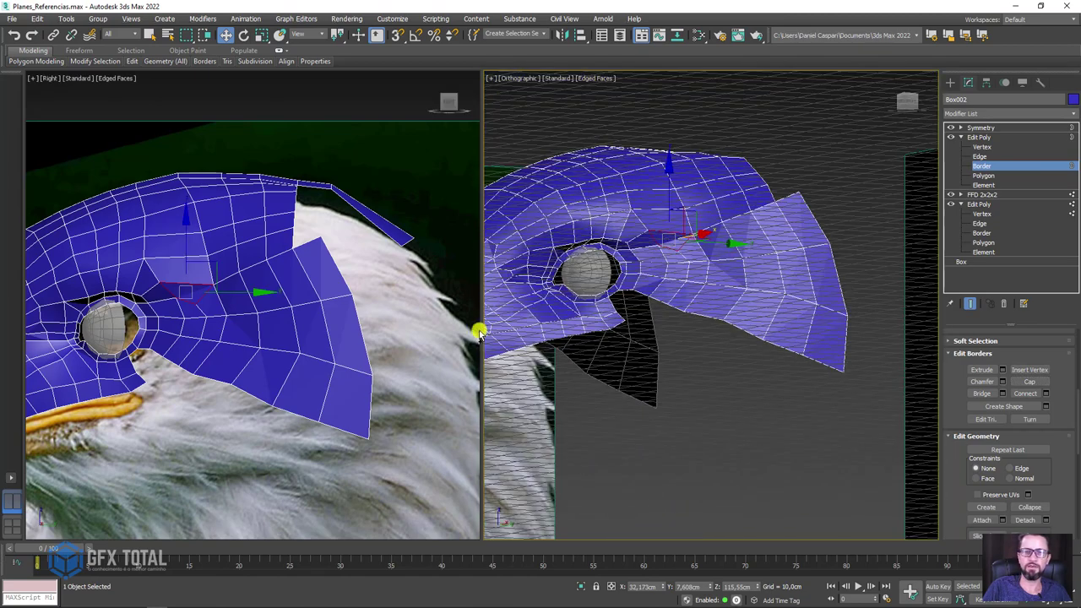
Bring the beak into the side view and select an edge on the shell's beak rim.
middle_drag(229, 342, 377, 144)
middle_drag(199, 281, 403, 225)
scroll(278, 226, up, 2)
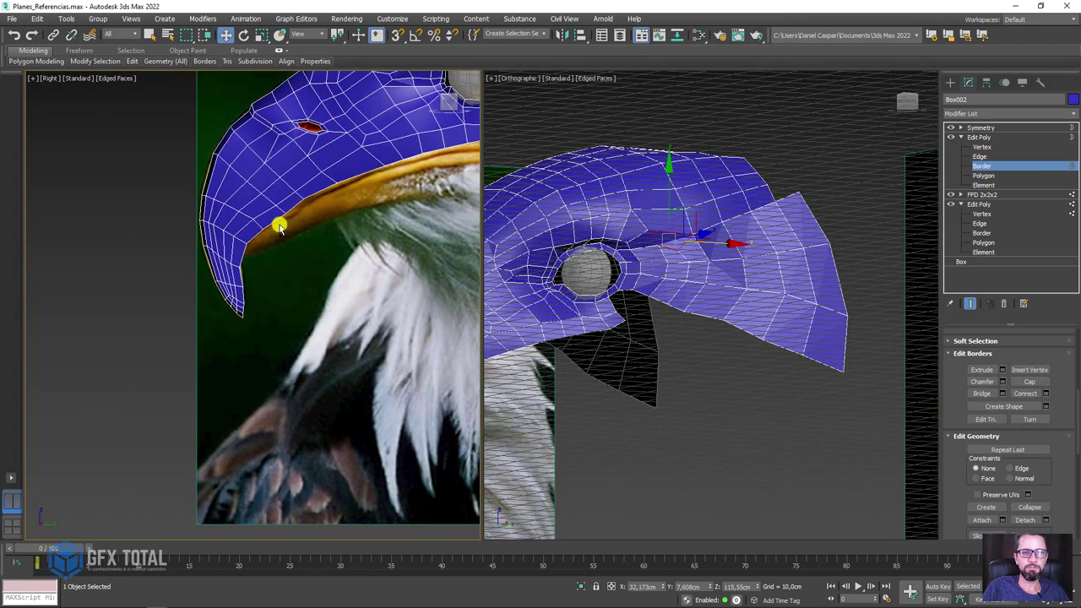
click(319, 193)
scroll(359, 221, up, 2)
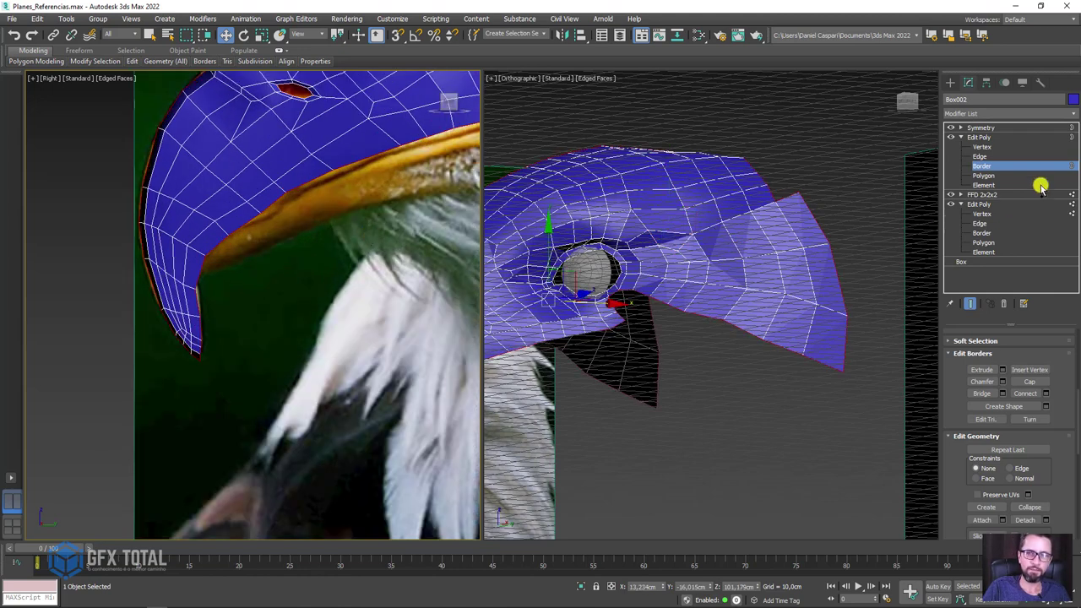
click(980, 156)
click(311, 180)
scroll(311, 180, up, 2)
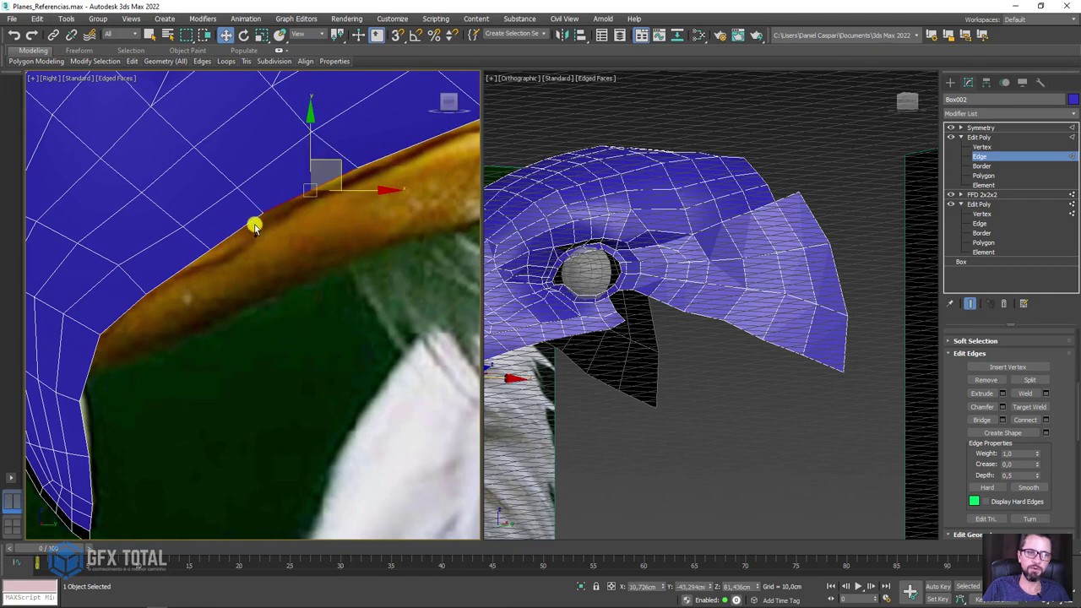
scroll(253, 224, down, 2)
mouse_move(659, 287)
alt+middle_down()
mouse_move(698, 295)
mouse_move(814, 268)
mouse_move(751, 268)
alt+middle_up()
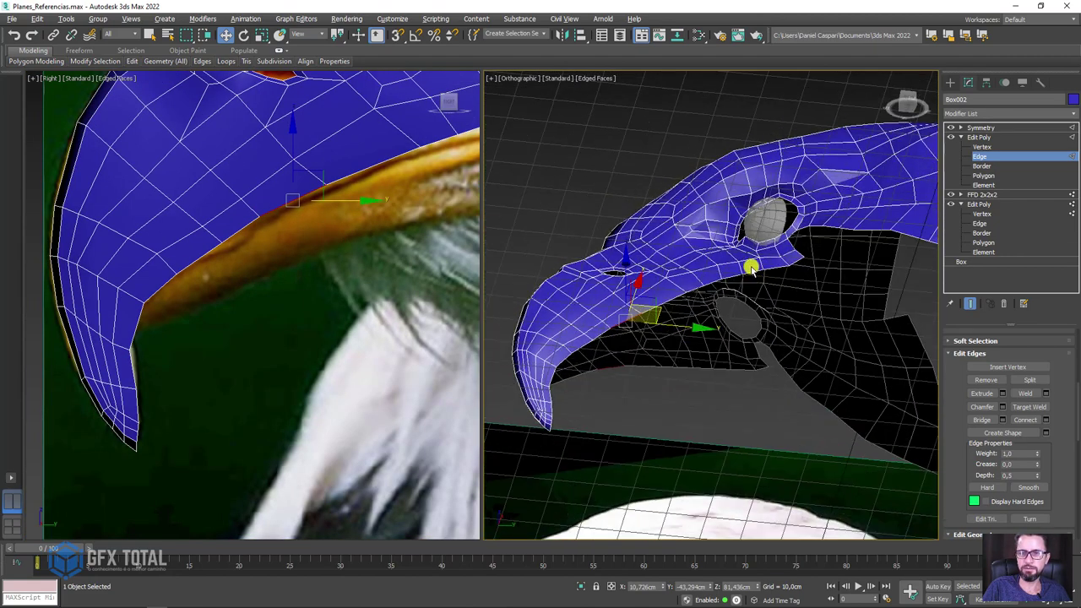
Pull the beak-rim edge down in the Right view to match the beak outline.
click(321, 180)
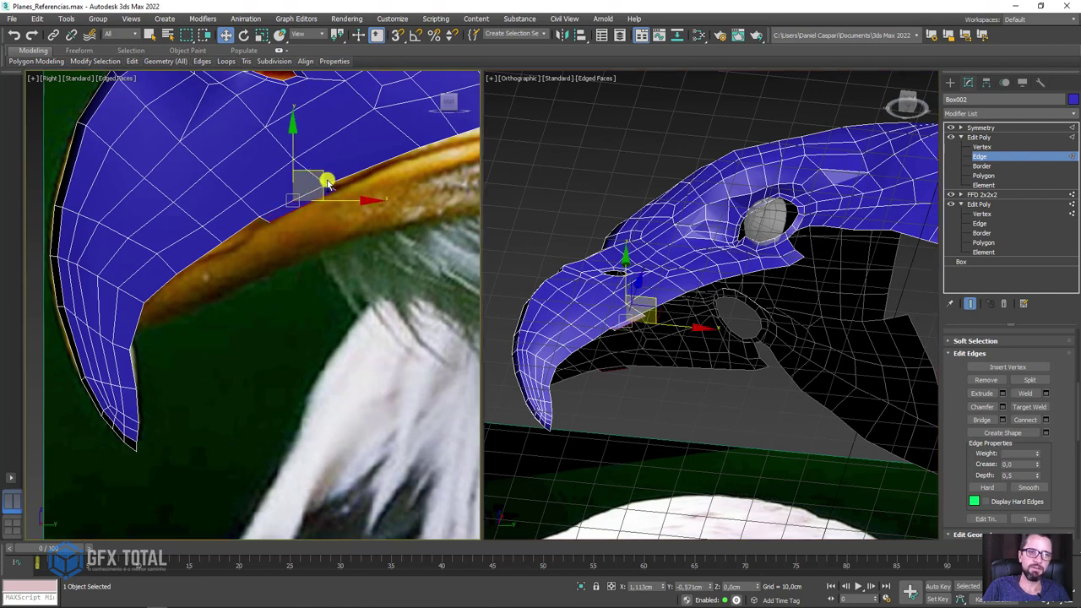
drag(335, 198, 356, 245)
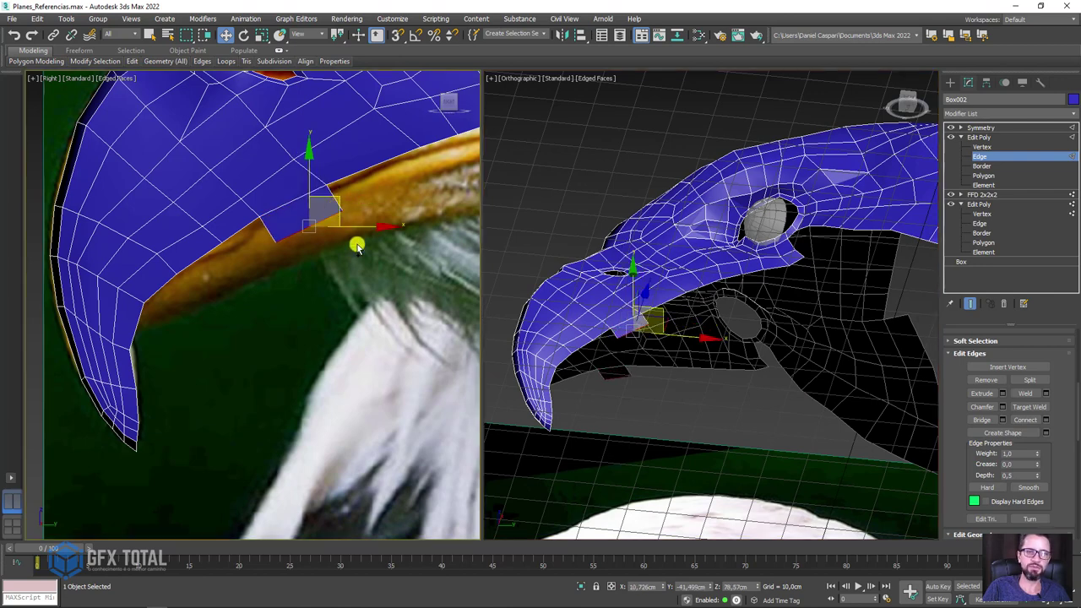
alt+middle_drag(686, 363, 732, 324)
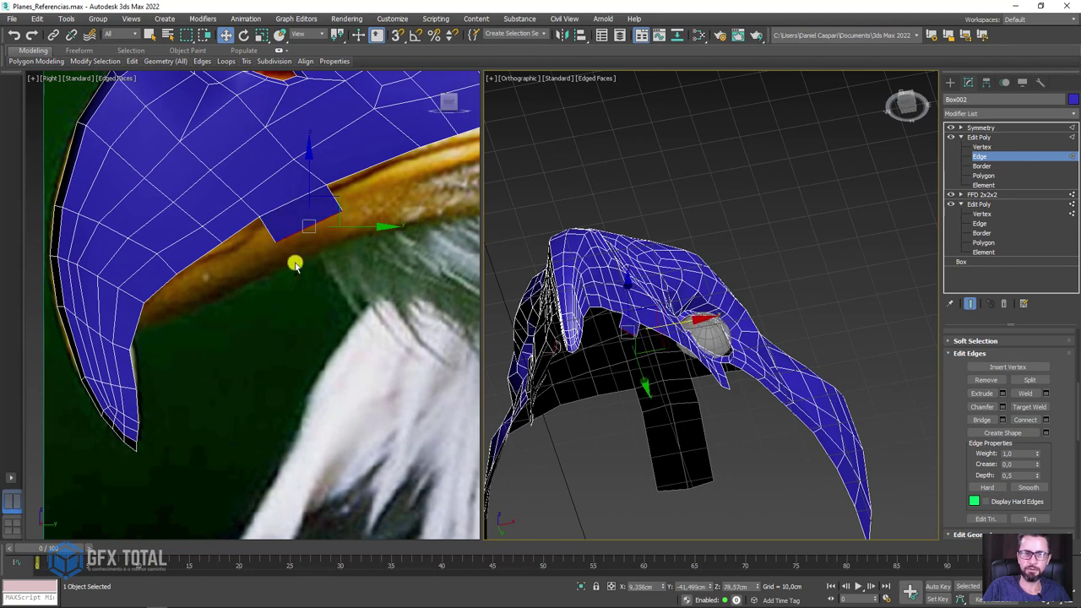
middle_drag(302, 234, 277, 230)
key(e)
key(r)
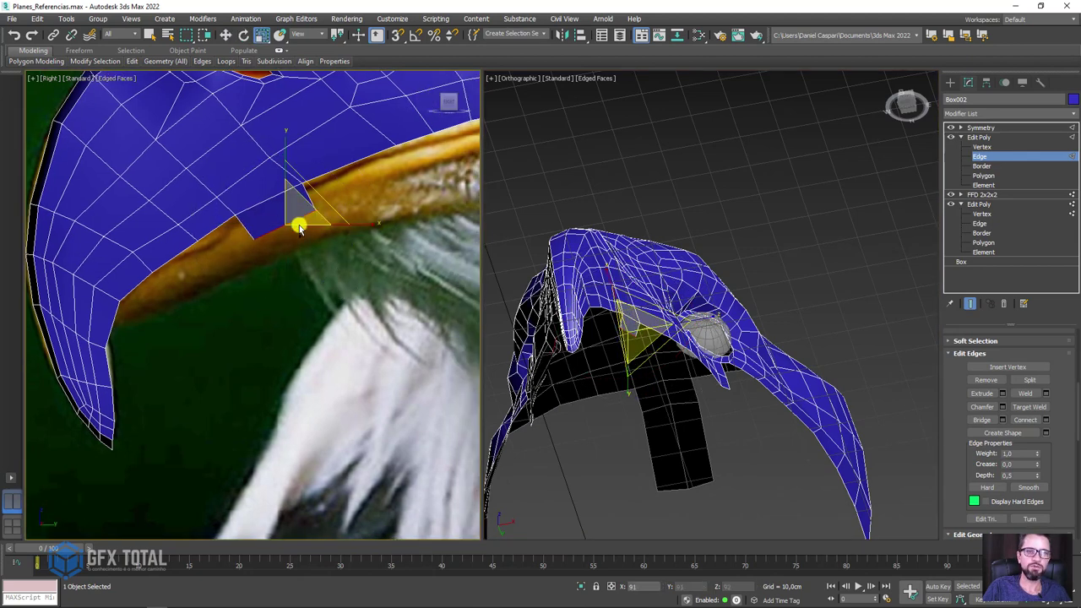
key(w)
scroll(325, 209, down, 2)
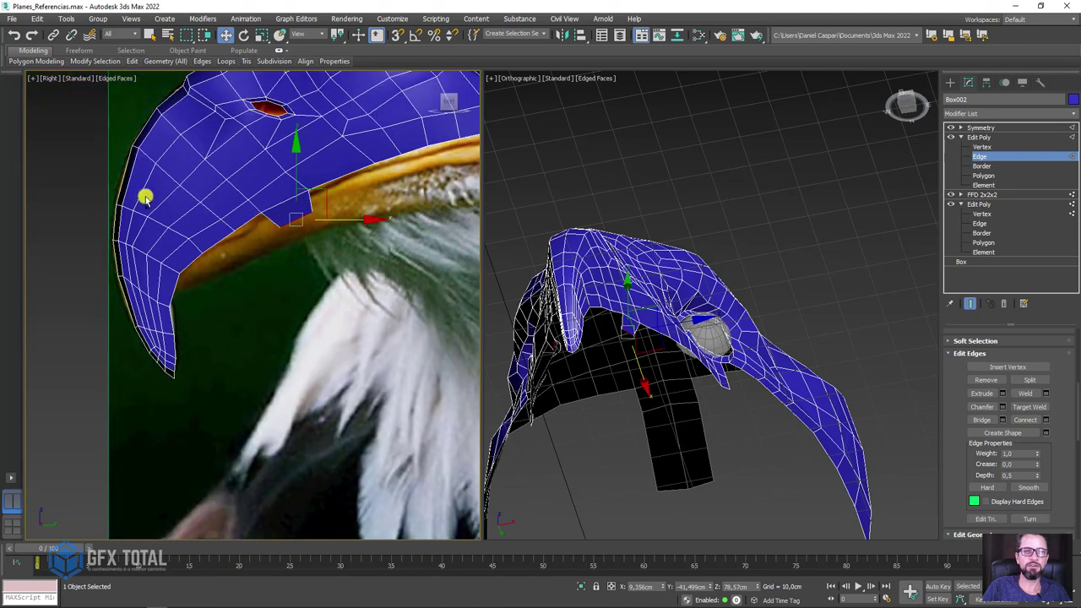
drag(160, 147, 339, 272)
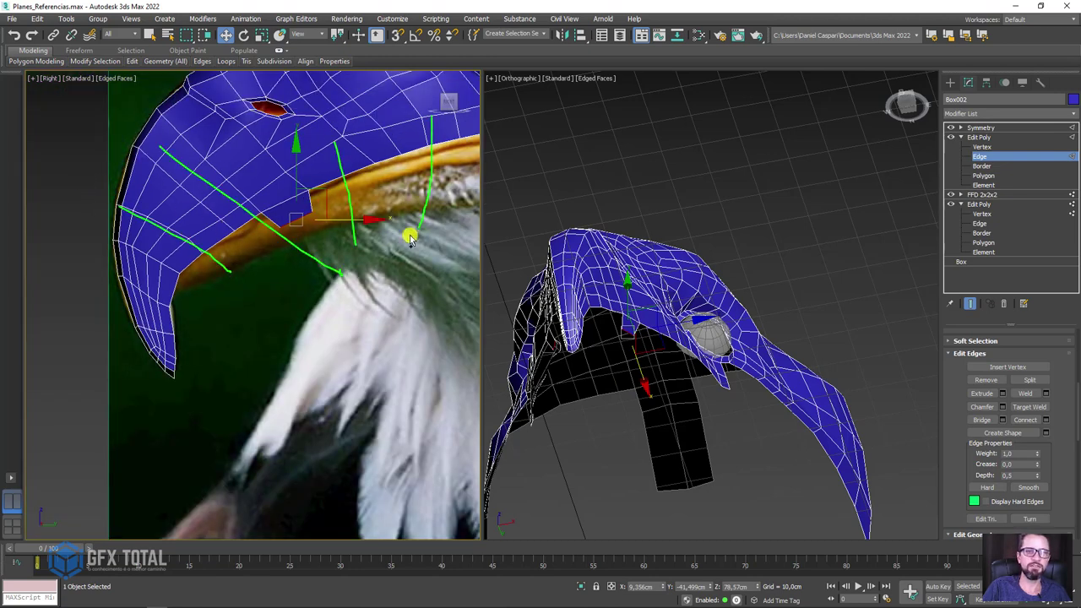
Move the notch vertex down and right so the notch's lower corner drops toward the beak edge.
scroll(303, 216, up, 4)
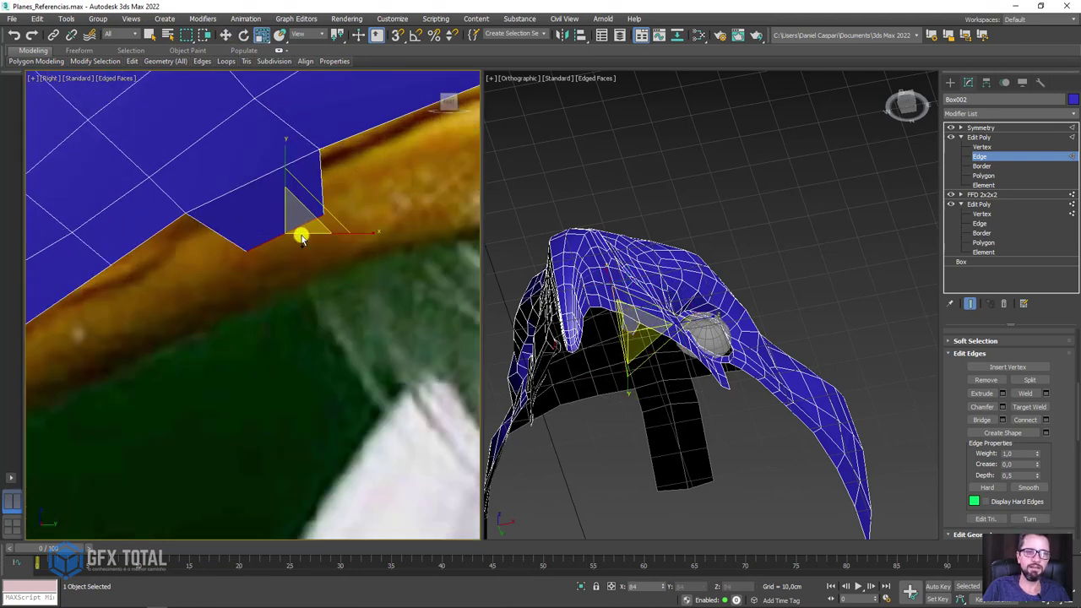
drag(310, 206, 324, 222)
key(e)
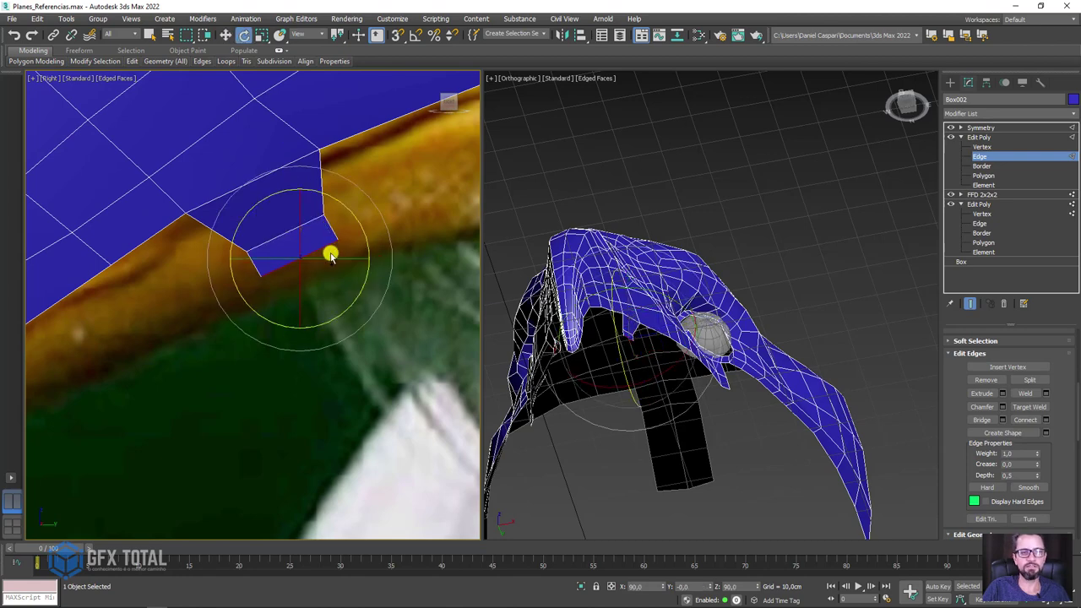
key(r)
key(w)
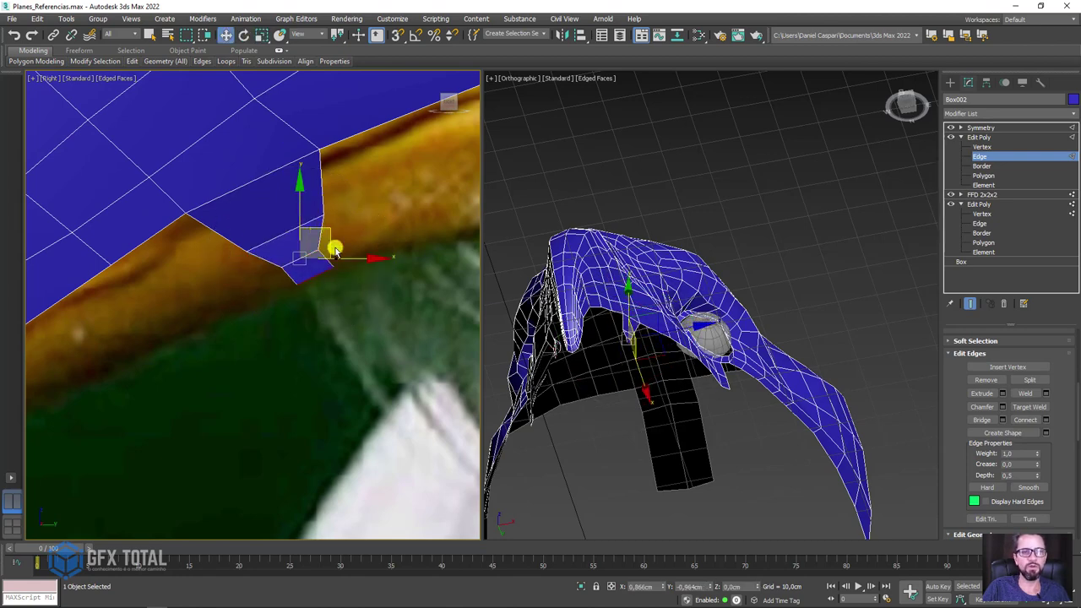
drag(336, 250, 331, 277)
key(r)
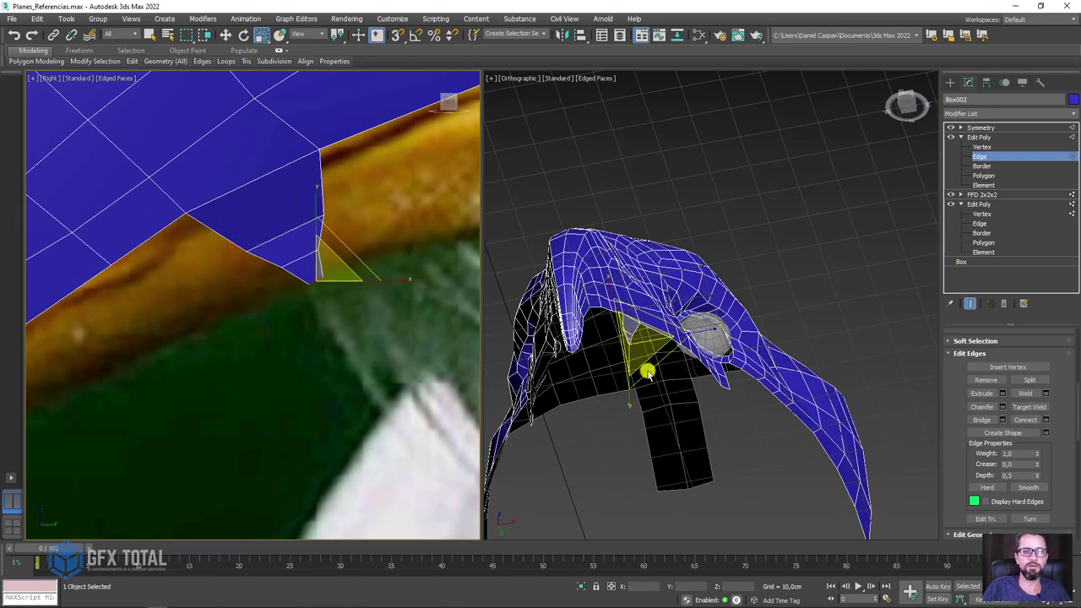
scroll(646, 372, up, 2)
scroll(647, 371, up, 2)
key(w)
Fine-tune the notch vertex position and select the neighbouring edge at the notch.
mouse_move(651, 326)
mouse_down()
mouse_move(637, 336)
mouse_move(613, 324)
mouse_move(507, 368)
mouse_up()
scroll(621, 327, up, 2)
mouse_move(553, 386)
middle_down()
mouse_move(686, 295)
mouse_move(760, 304)
mouse_move(844, 338)
middle_up()
click(636, 305)
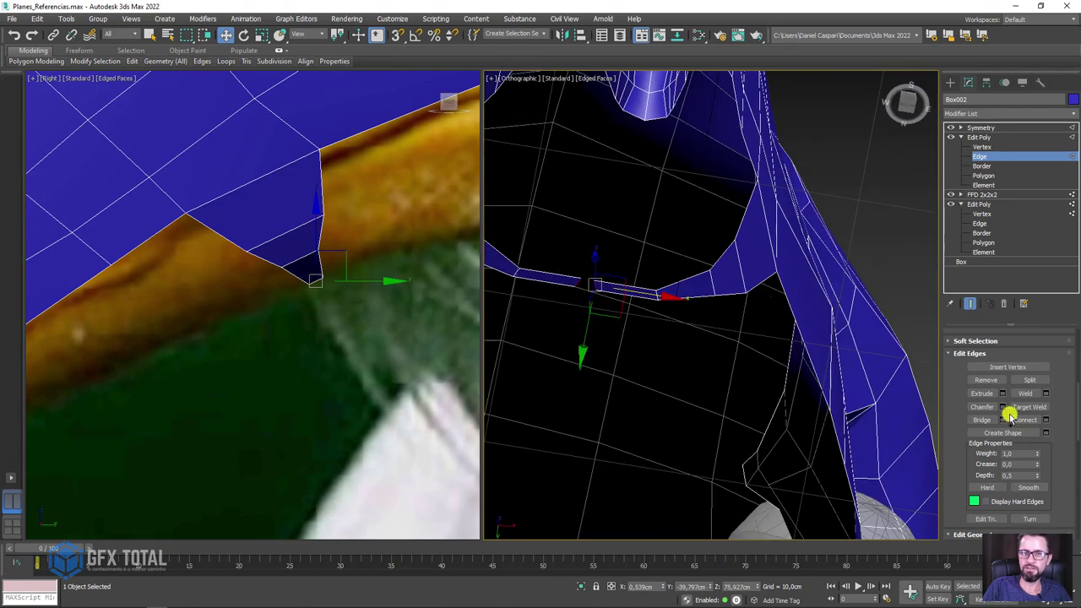
scroll(958, 433, down, 5)
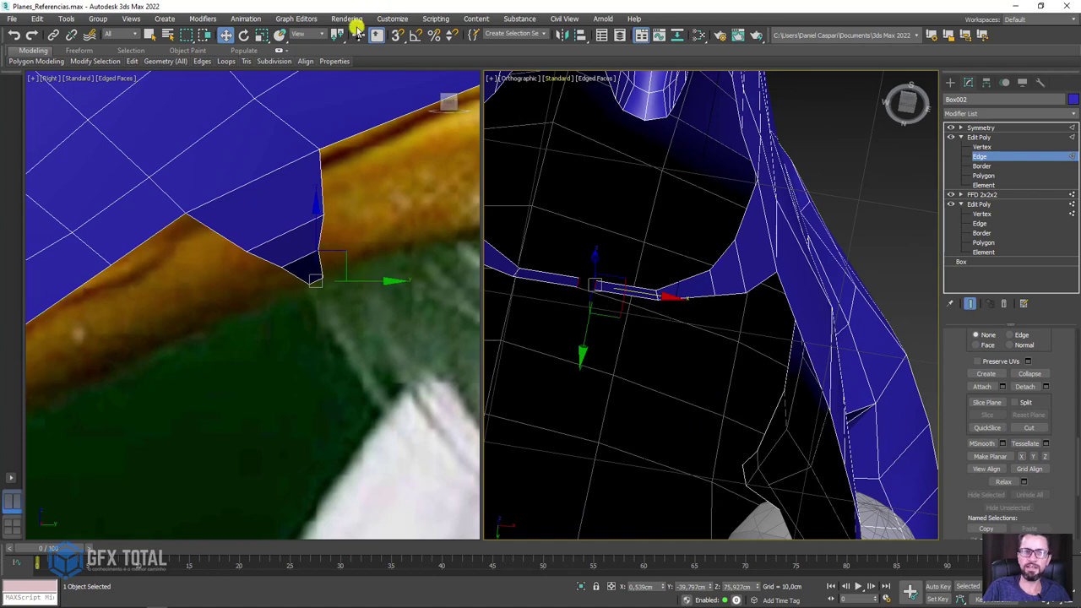
Set the notch edge's Absolute X to 0 in the Move Transform Type-In.
right_click(226, 34)
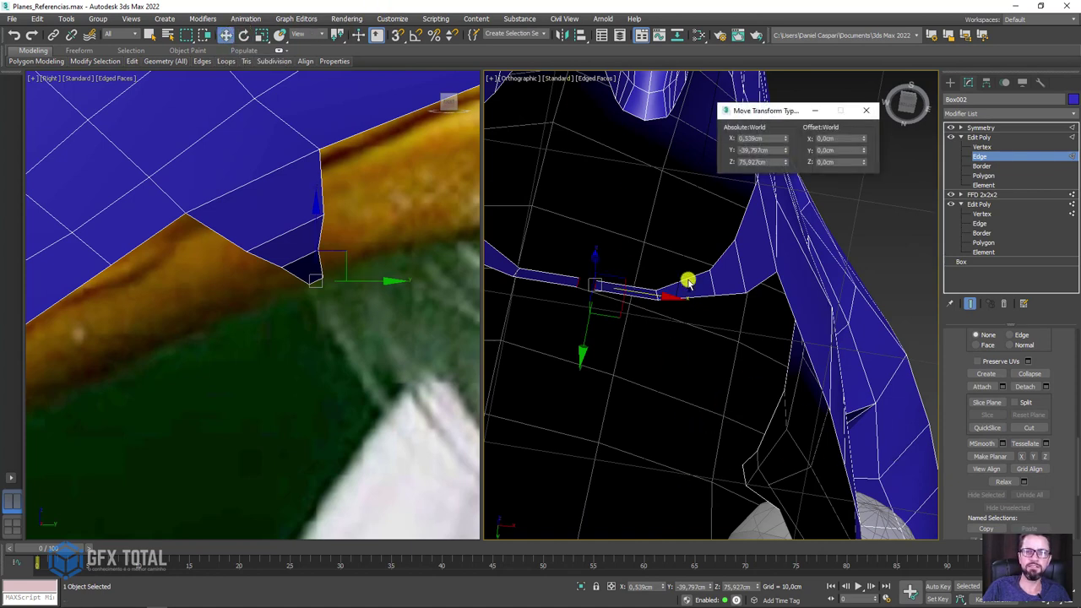
right_click(786, 138)
click(864, 113)
Move the edge down-left along the beak's yellow edge in the side view.
scroll(290, 222, up, 3)
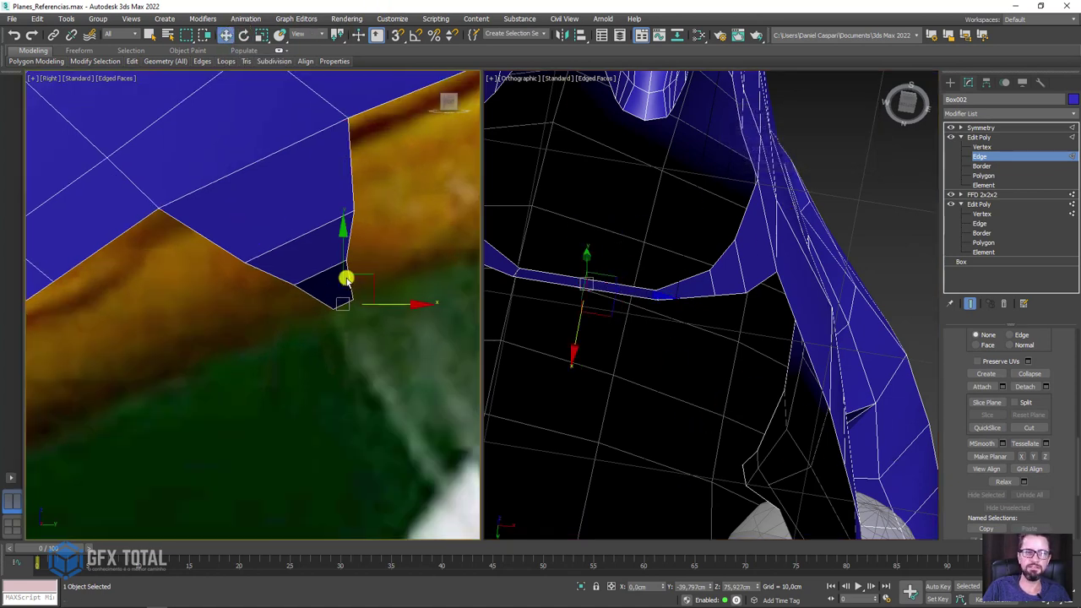
scroll(374, 283, down, 3)
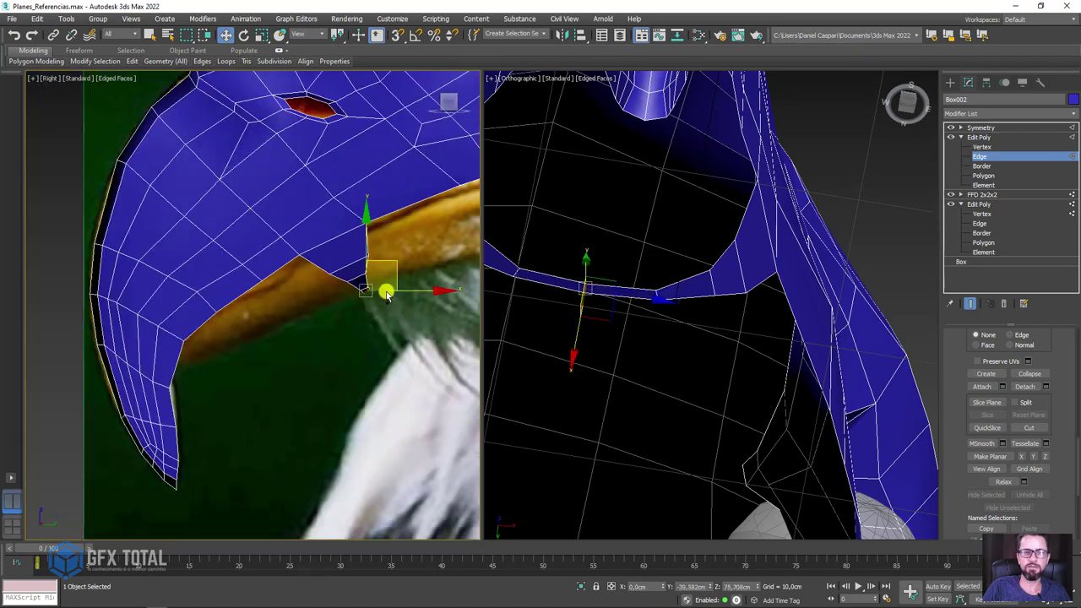
mouse_move(635, 291)
alt+middle_down()
mouse_move(647, 309)
mouse_move(605, 332)
alt+middle_up()
middle_drag(336, 296, 361, 279)
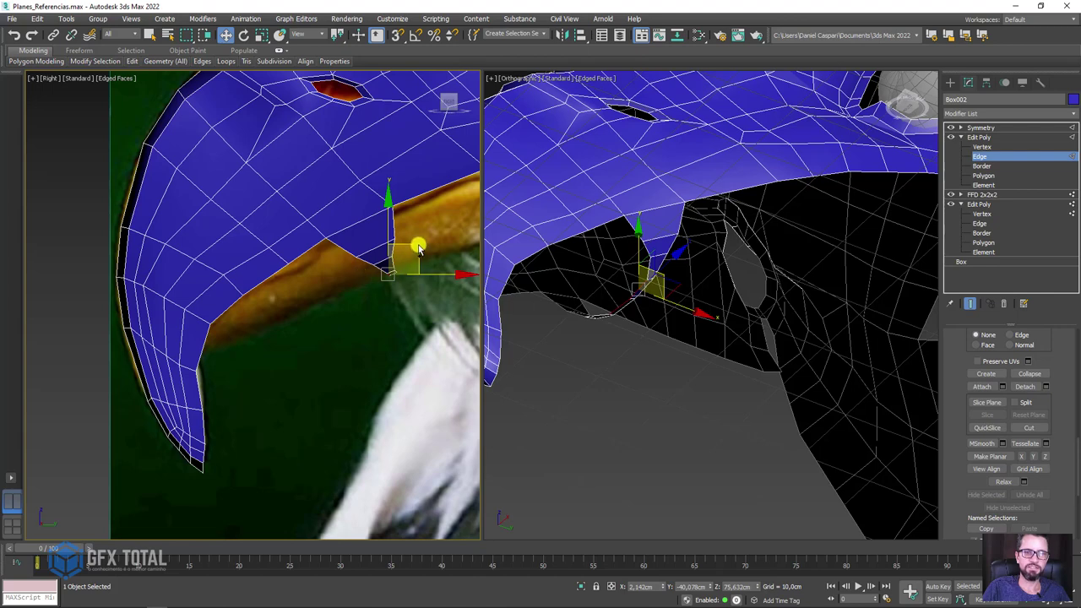
mouse_move(419, 247)
mouse_down()
mouse_move(307, 290)
mouse_move(313, 300)
mouse_move(280, 325)
mouse_move(222, 349)
mouse_up()
scroll(355, 295, up, 2)
Move the strip's edge up-left and shift a wedge vertex up-right to reshape it.
mouse_move(539, 333)
alt+middle_down()
mouse_move(524, 290)
mouse_move(493, 294)
mouse_move(523, 280)
mouse_move(761, 281)
mouse_move(637, 250)
alt+middle_up()
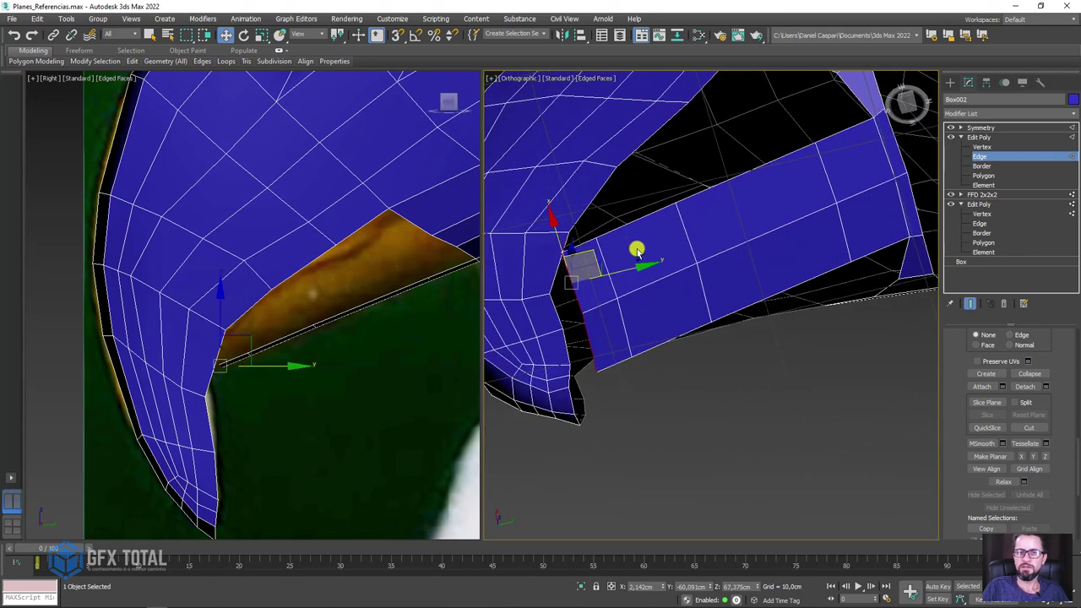
mouse_move(578, 245)
mouse_down()
mouse_move(562, 208)
mouse_move(577, 244)
mouse_move(711, 208)
mouse_up()
click(982, 147)
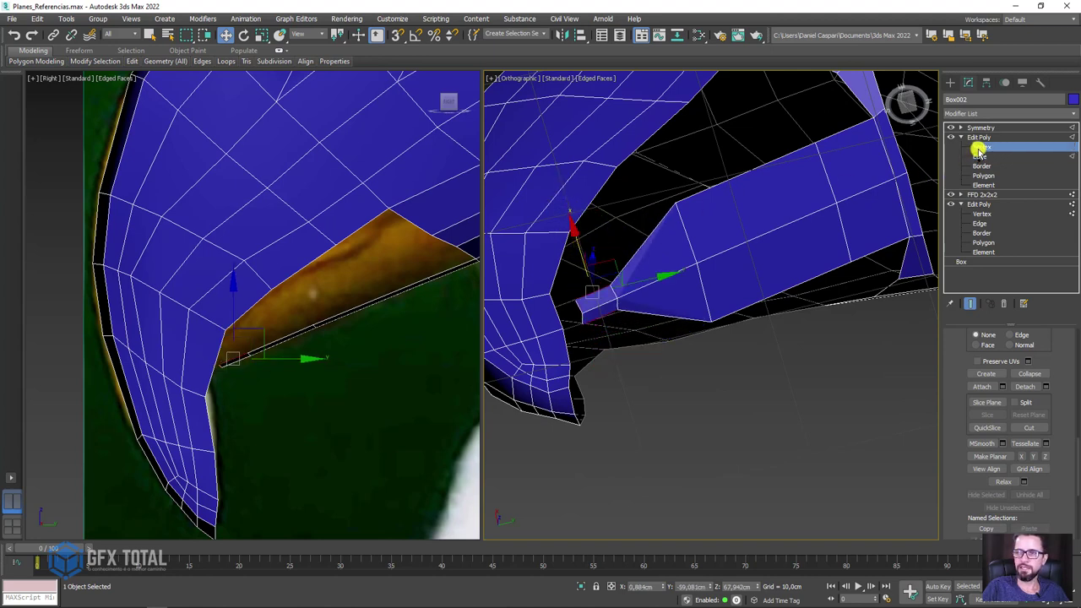
click(673, 174)
drag(675, 195, 813, 145)
drag(737, 142, 736, 153)
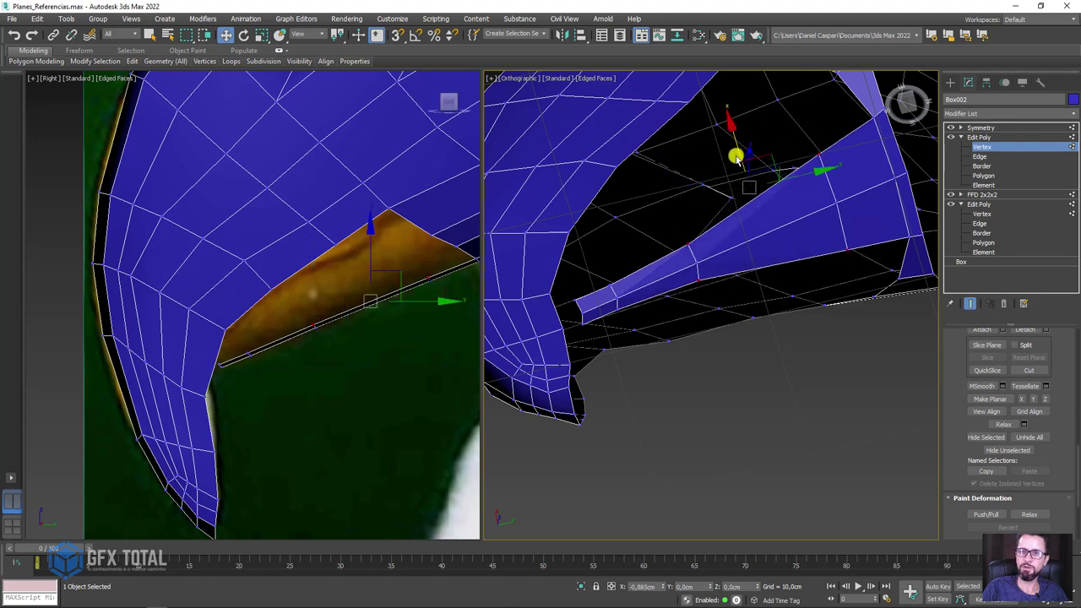
Pull the wedge-tip vertex down-right so the strip ends cleanly at the mouth corner.
click(572, 297)
mouse_move(563, 267)
mouse_down()
mouse_move(582, 309)
mouse_move(505, 331)
mouse_up()
scroll(232, 397, up, 4)
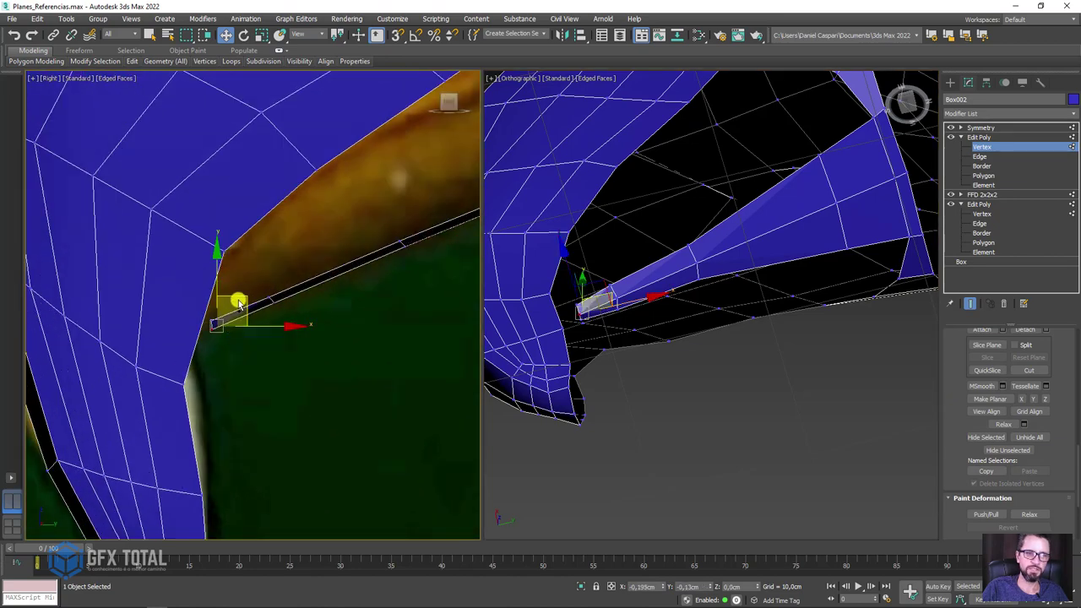
mouse_move(681, 338)
alt+middle_down()
mouse_move(613, 369)
mouse_move(668, 391)
mouse_move(620, 393)
mouse_move(651, 379)
mouse_move(620, 353)
alt+middle_up()
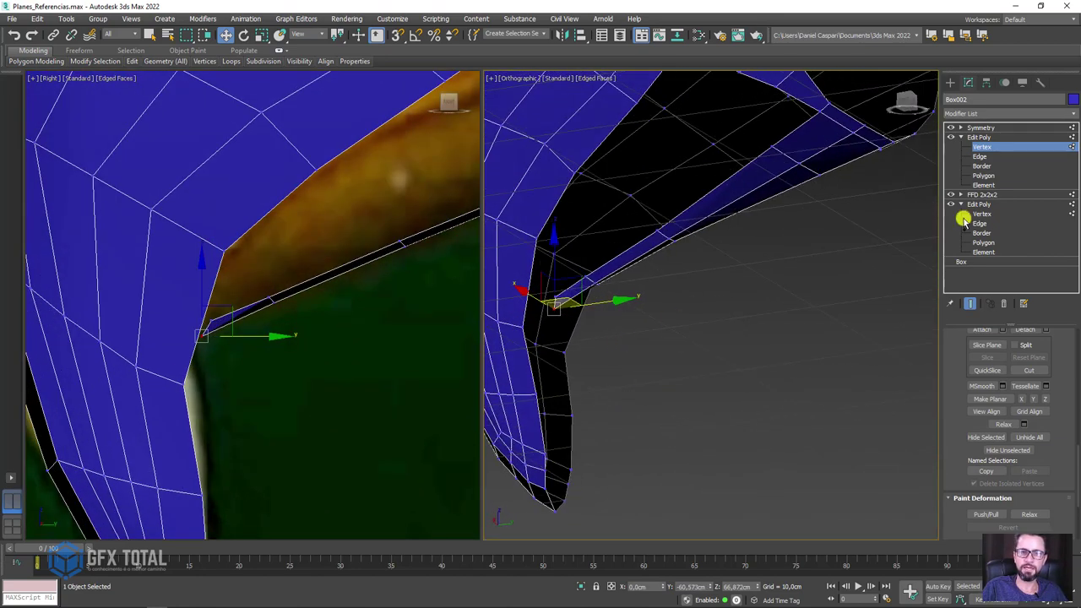
click(980, 157)
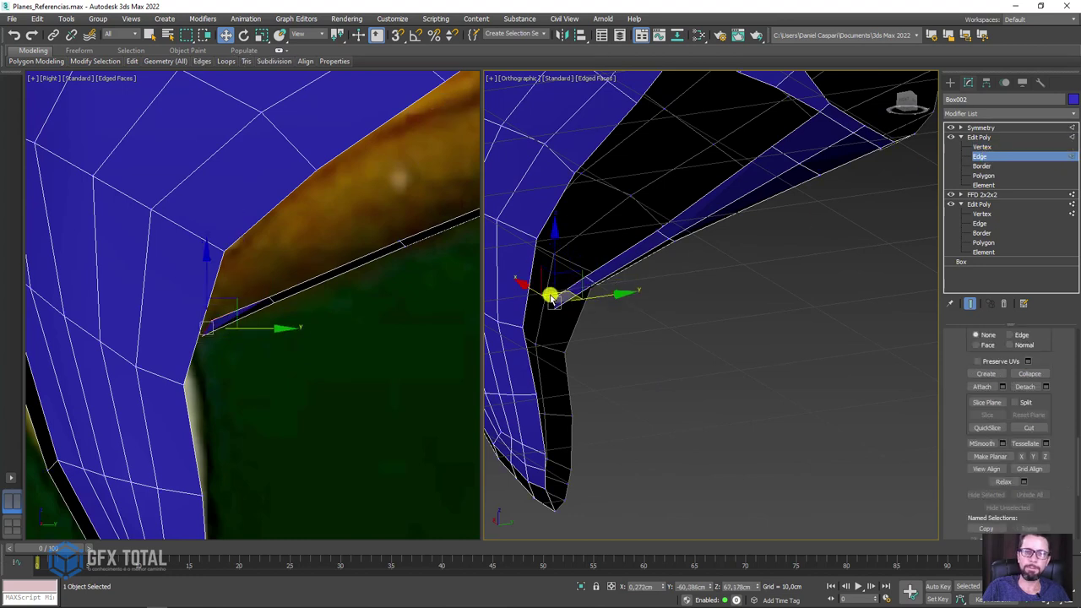
middle_drag(349, 271, 361, 265)
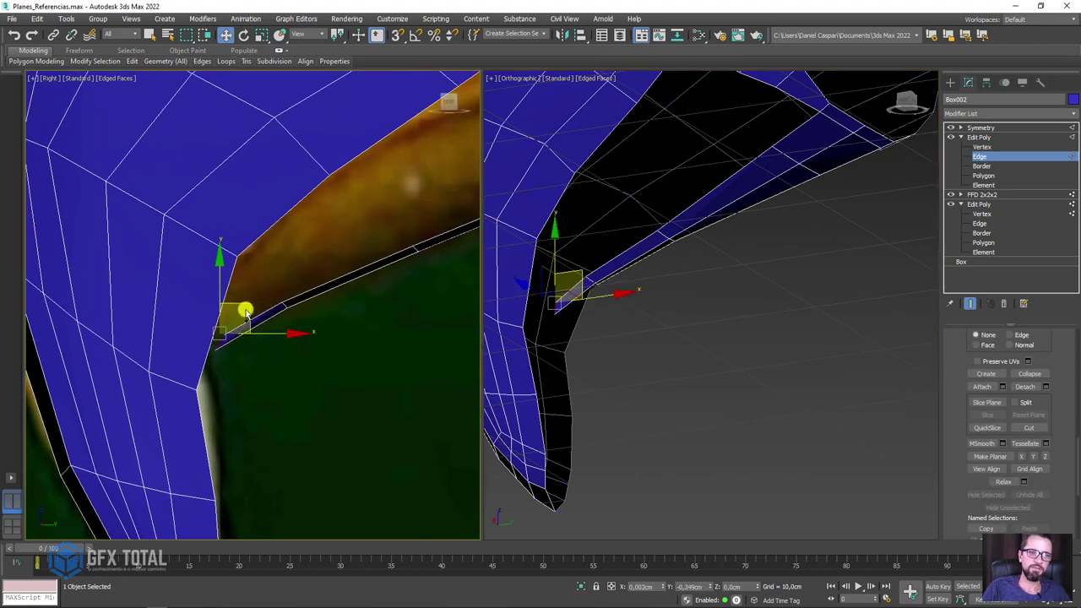
scroll(270, 330, down, 4)
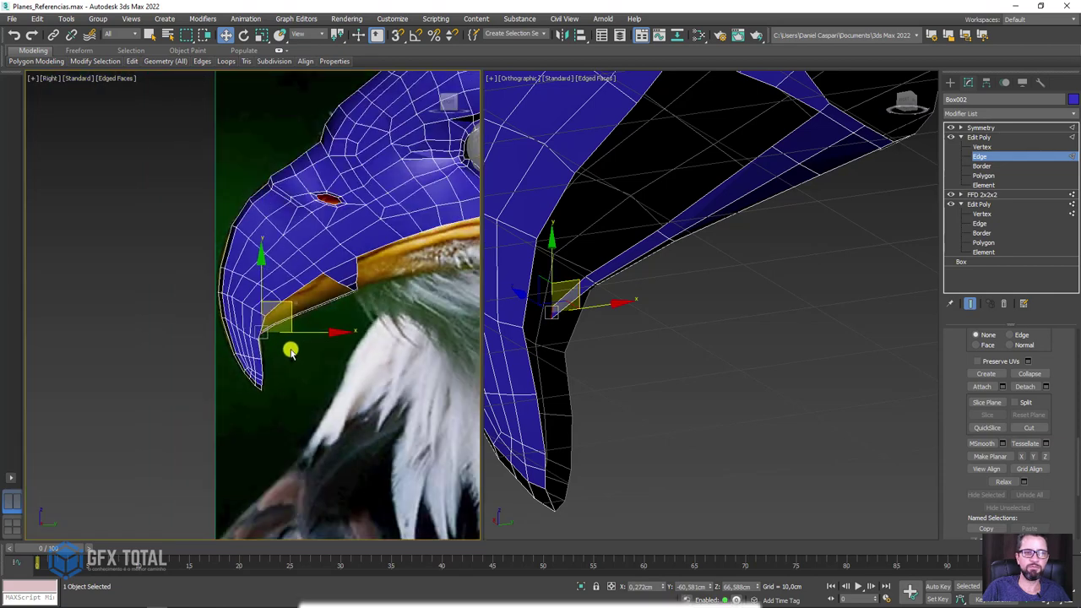
scroll(293, 386, down, 3)
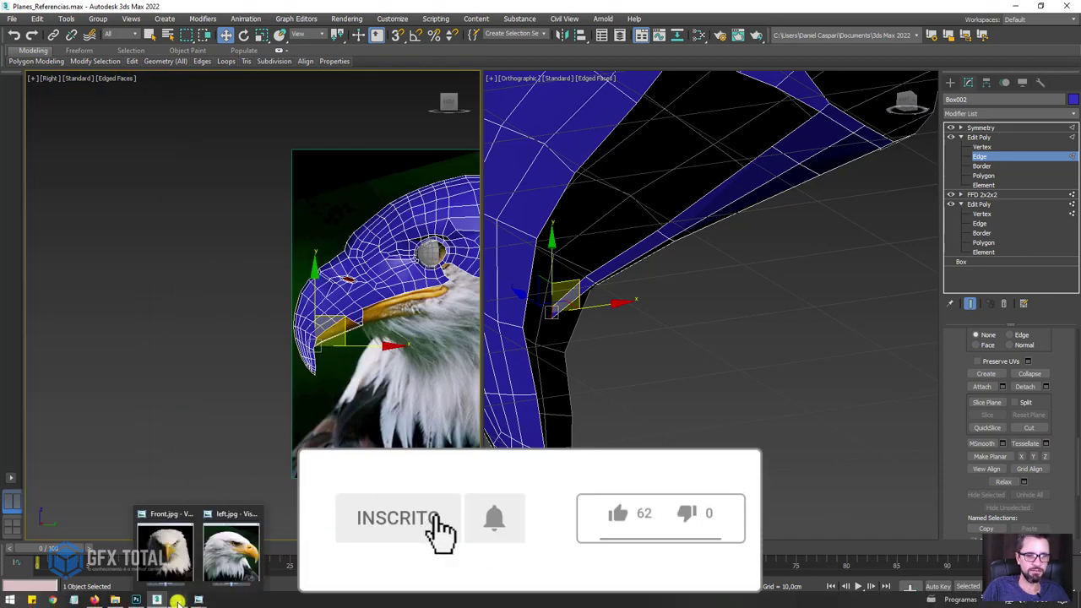
click(163, 554)
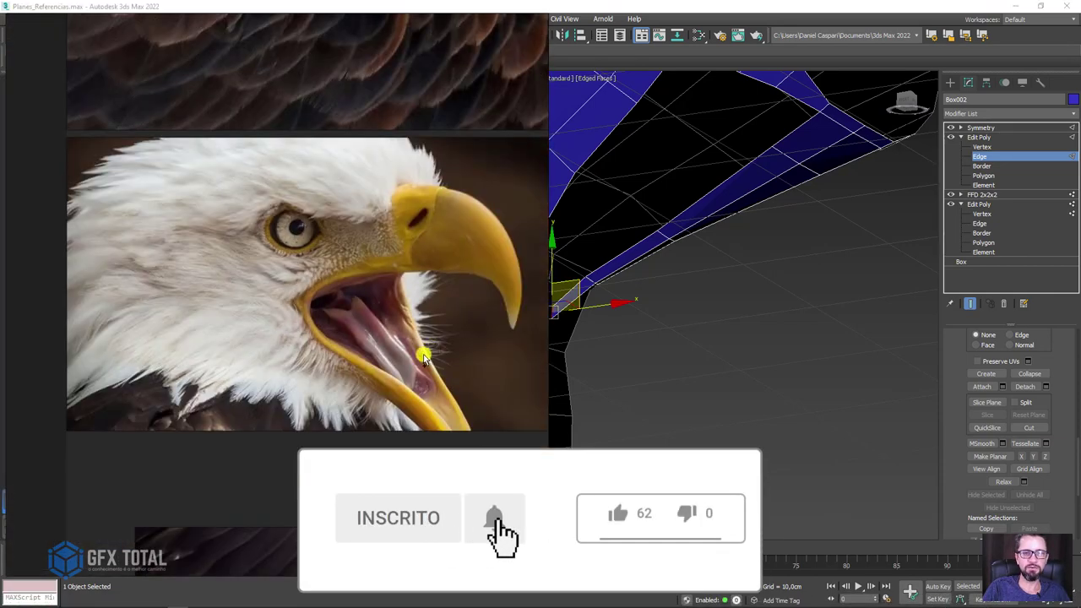
scroll(424, 359, down, 2)
scroll(403, 285, down, 2)
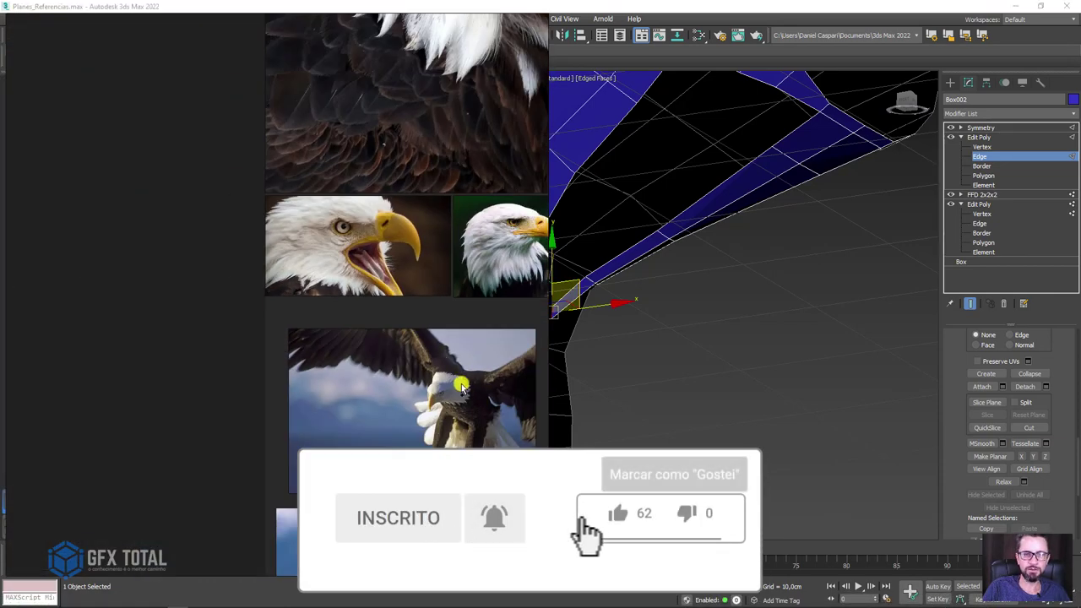
scroll(442, 386, down, 2)
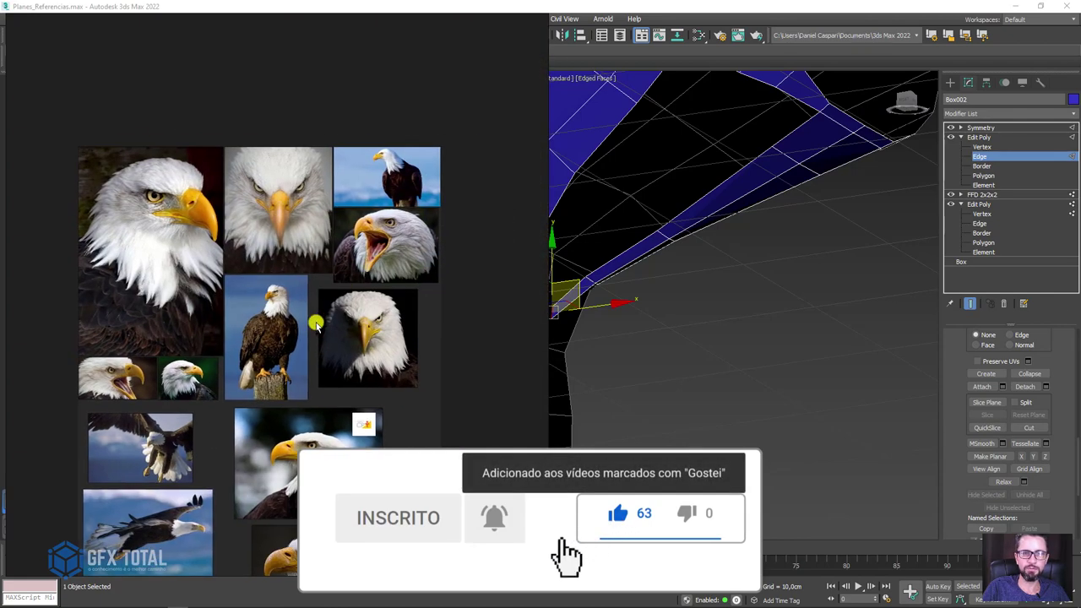
scroll(415, 256, up, 3)
scroll(362, 285, up, 2)
scroll(364, 283, up, 2)
scroll(379, 306, up, 2)
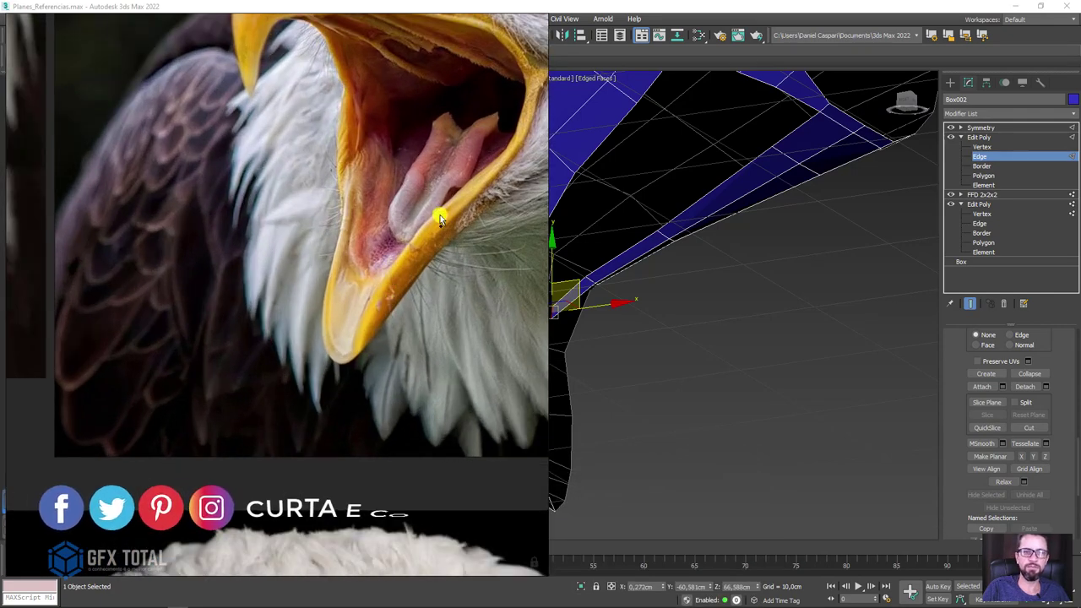
mouse_move(437, 218)
mouse_down()
mouse_move(383, 274)
mouse_move(353, 349)
mouse_up()
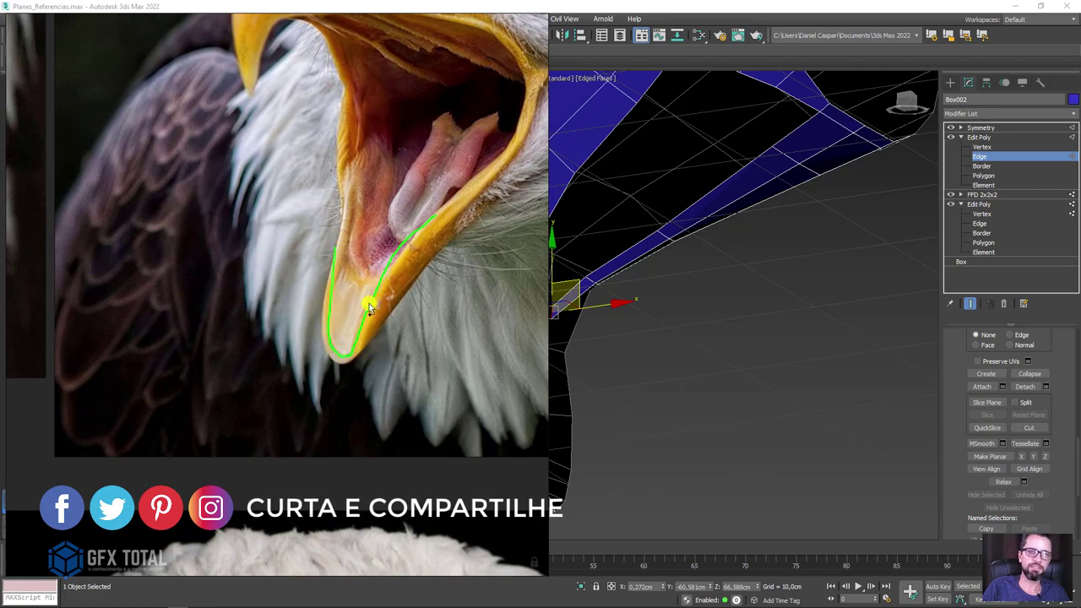
key(Escape)
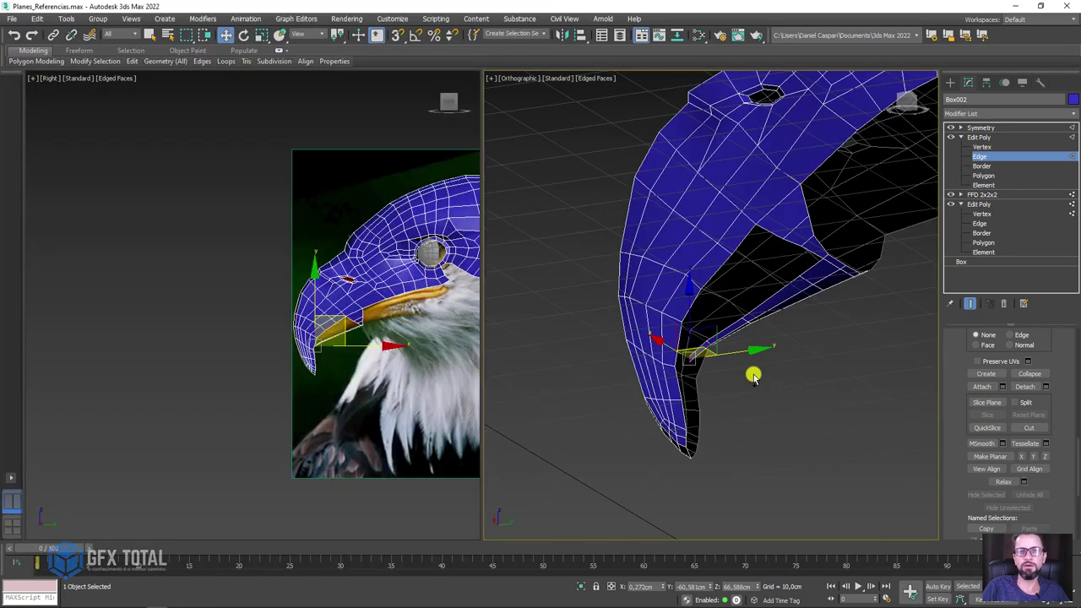
mouse_move(755, 374)
alt+middle_down()
mouse_move(713, 393)
mouse_move(696, 392)
mouse_move(690, 365)
alt+middle_up()
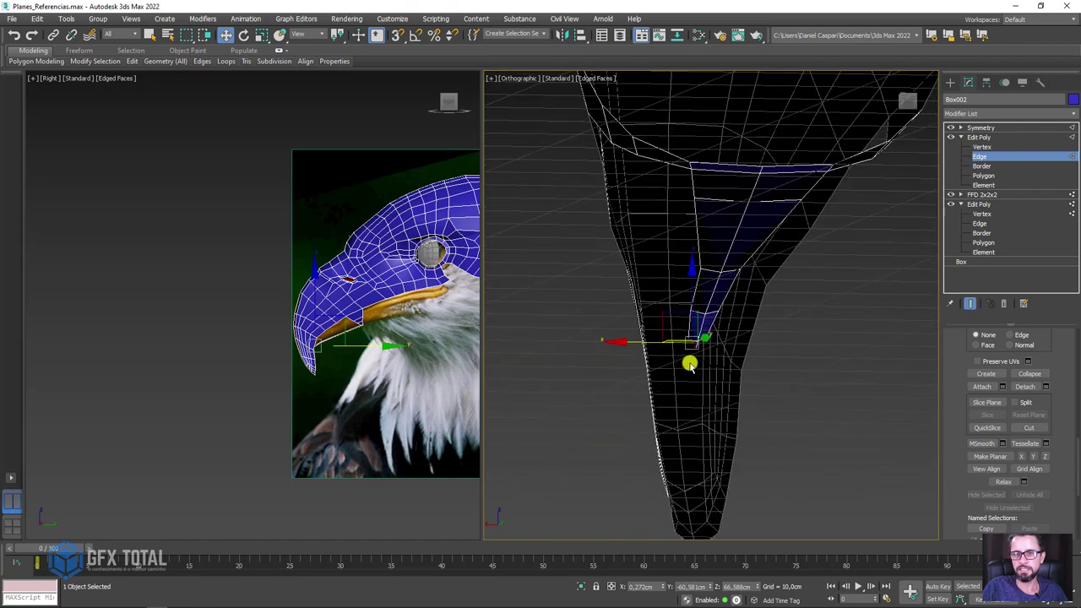
Pull the selected strip edges upward, nudge them sideways, and pick edges higher up the strip.
scroll(690, 365, up, 2)
mouse_move(683, 298)
mouse_down()
mouse_move(698, 242)
mouse_move(626, 258)
mouse_up()
mouse_move(620, 259)
alt+middle_down()
mouse_move(648, 343)
mouse_move(664, 259)
mouse_move(645, 212)
mouse_move(647, 174)
mouse_move(625, 309)
alt+middle_up()
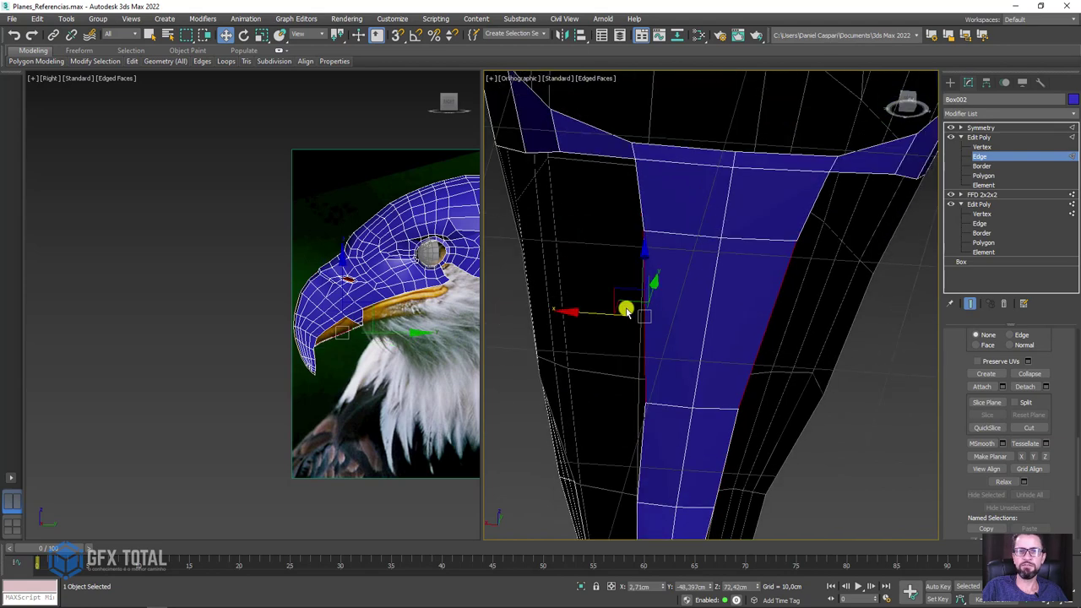
drag(608, 314, 612, 295)
click(639, 206)
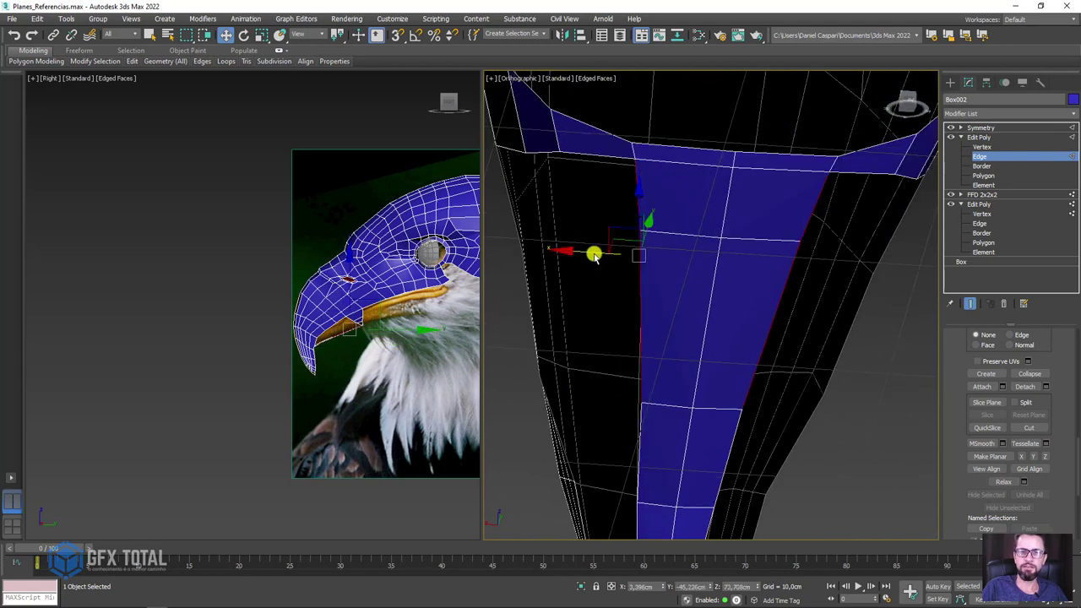
ctrl+click(633, 155)
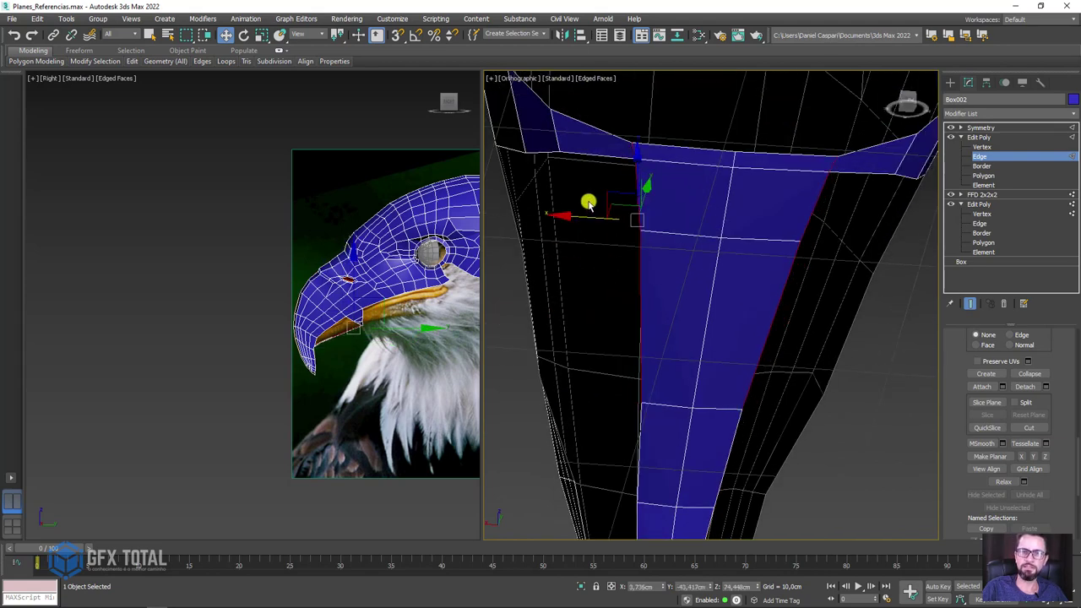
alt+middle_drag(560, 220, 664, 350)
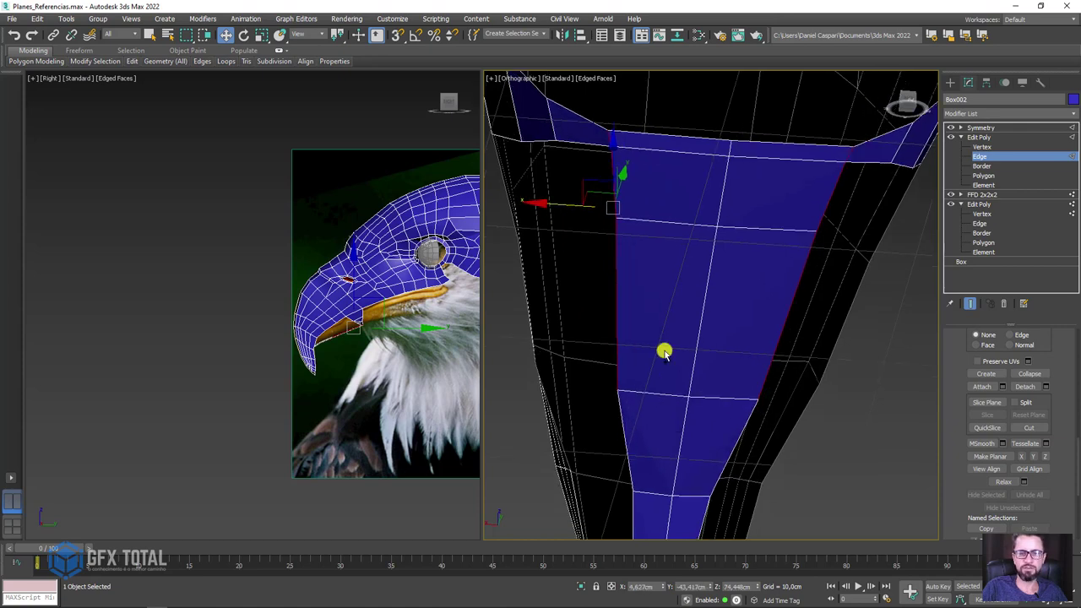
Select the strip's lower-end vertex, the open border, then a single edge on the jaw ridge.
click(981, 149)
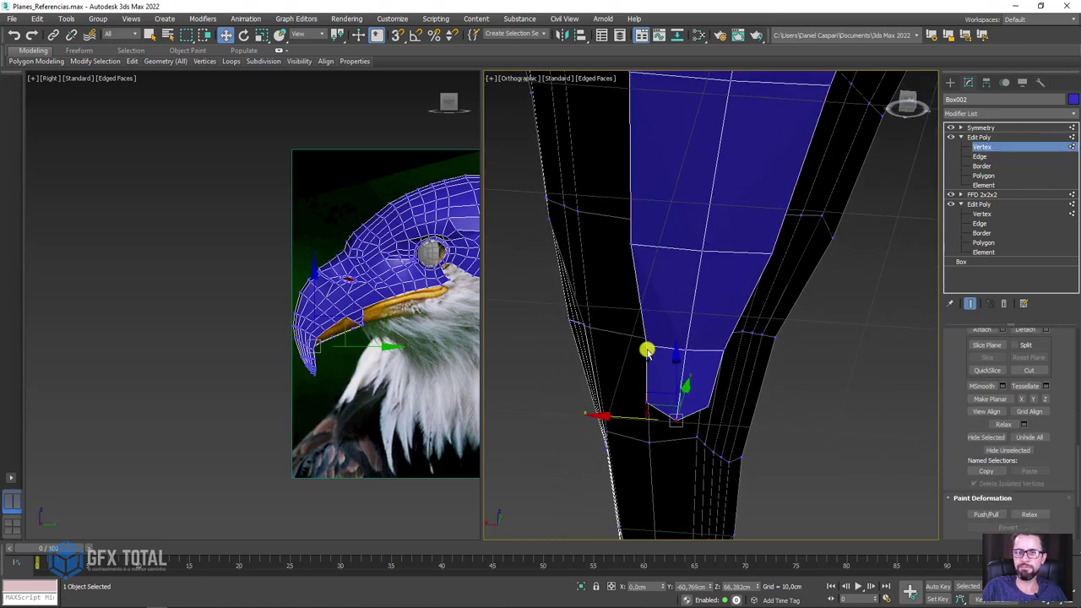
click(611, 340)
mouse_move(598, 345)
alt+middle_down()
mouse_move(707, 382)
mouse_move(726, 363)
alt+middle_up()
click(982, 165)
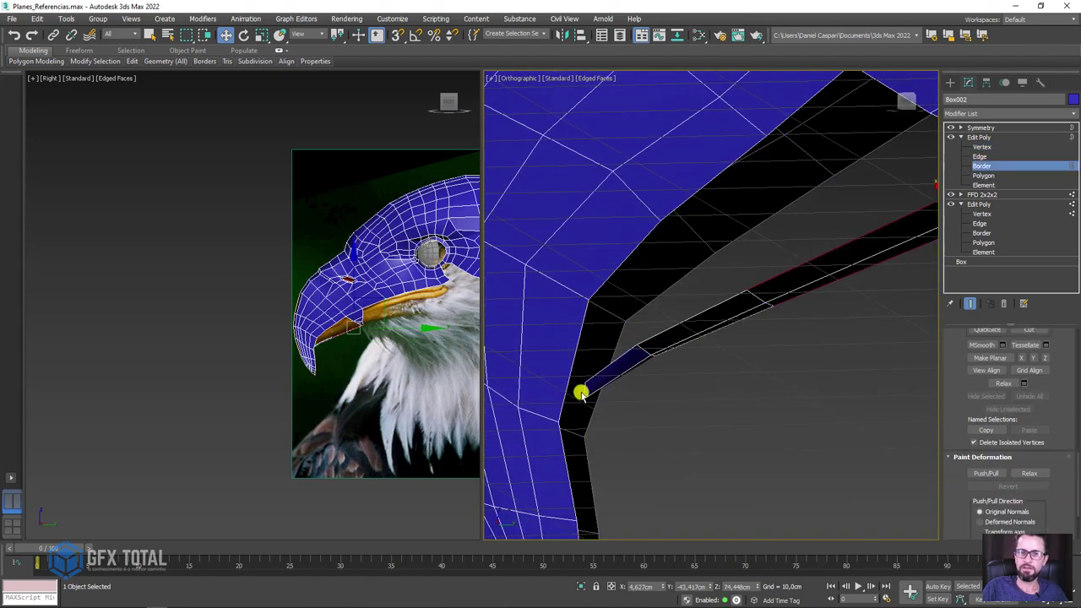
click(591, 385)
click(993, 157)
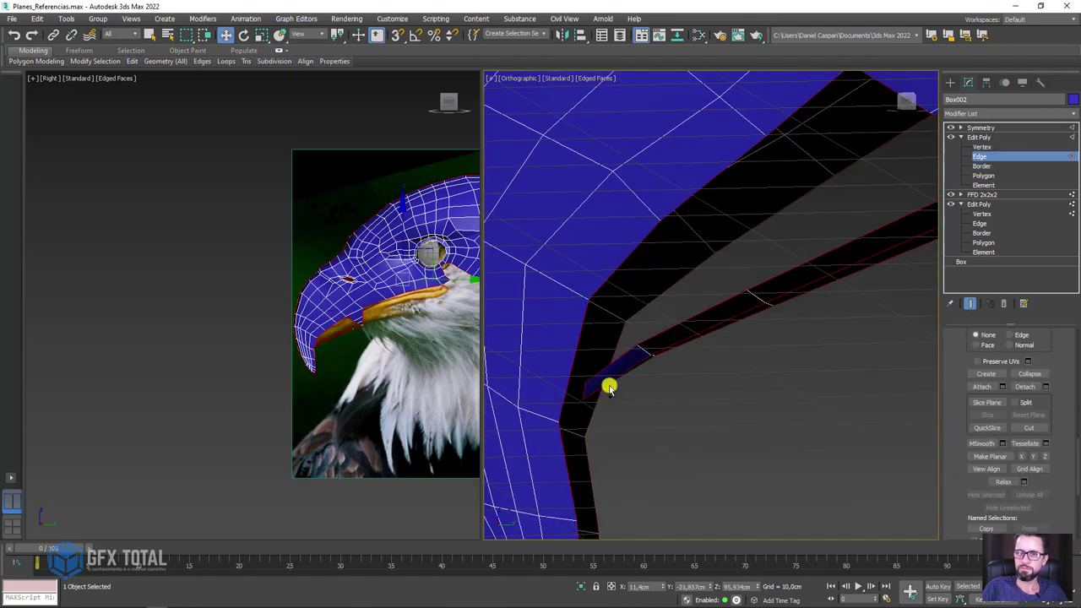
click(594, 372)
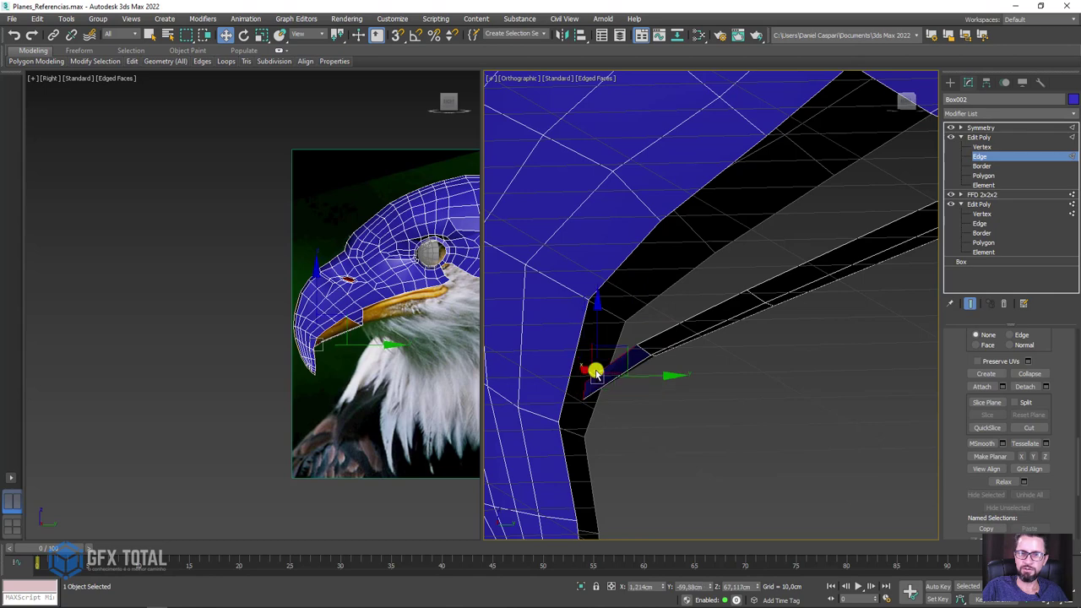
Select the whole edge loop along the lower jaw ridge and shift it slightly.
double_click(764, 284)
alt+middle_drag(794, 273, 818, 284)
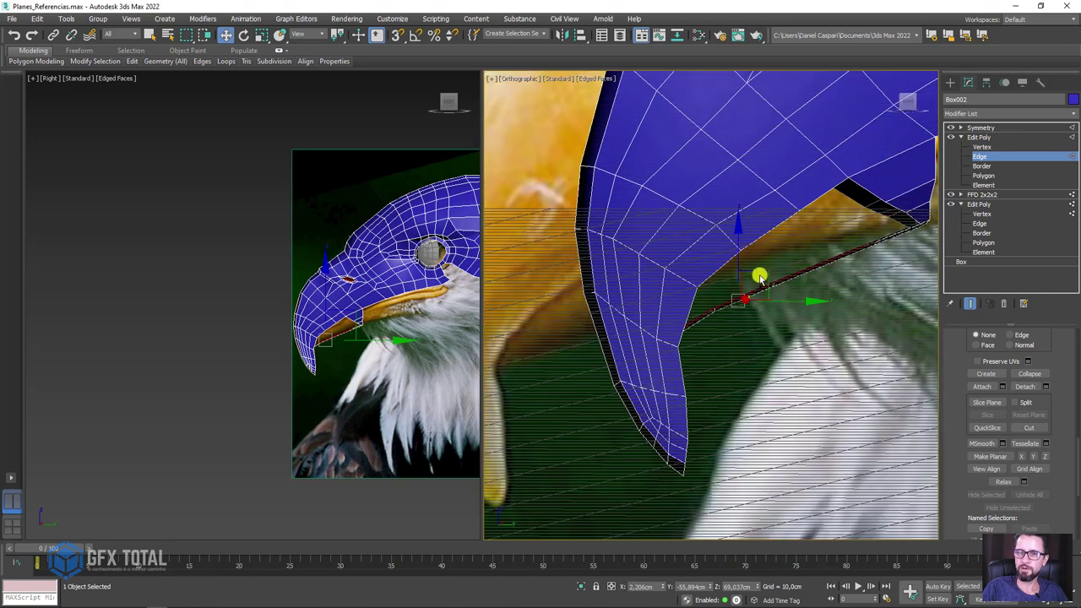
drag(760, 279, 757, 272)
scroll(755, 321, up, 2)
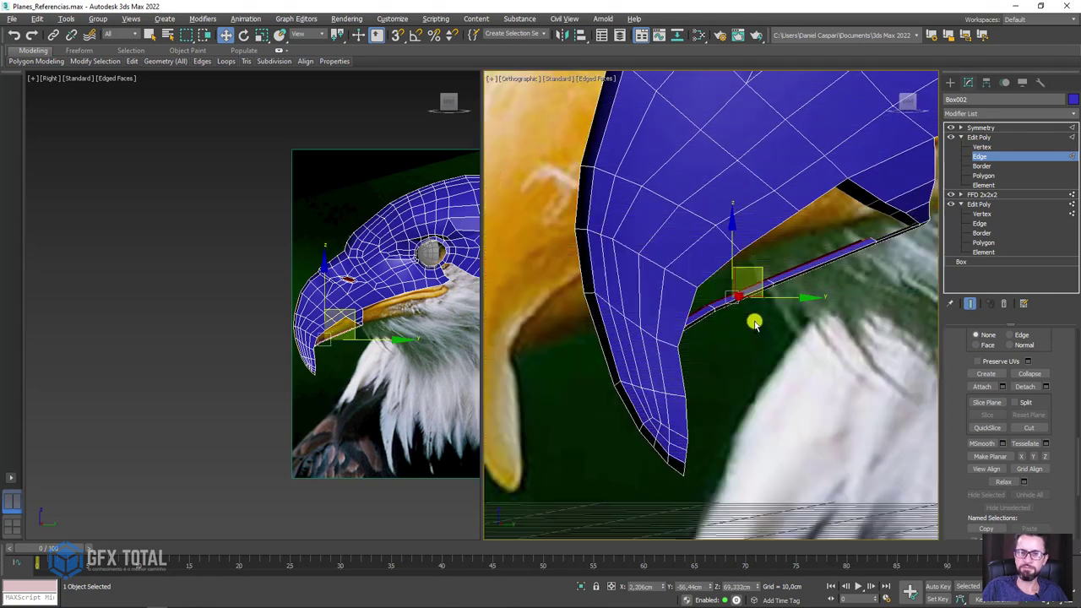
scroll(752, 321, up, 2)
In the side view, raise the vertex at the end of the beak strip slightly.
key(l)
click(341, 268)
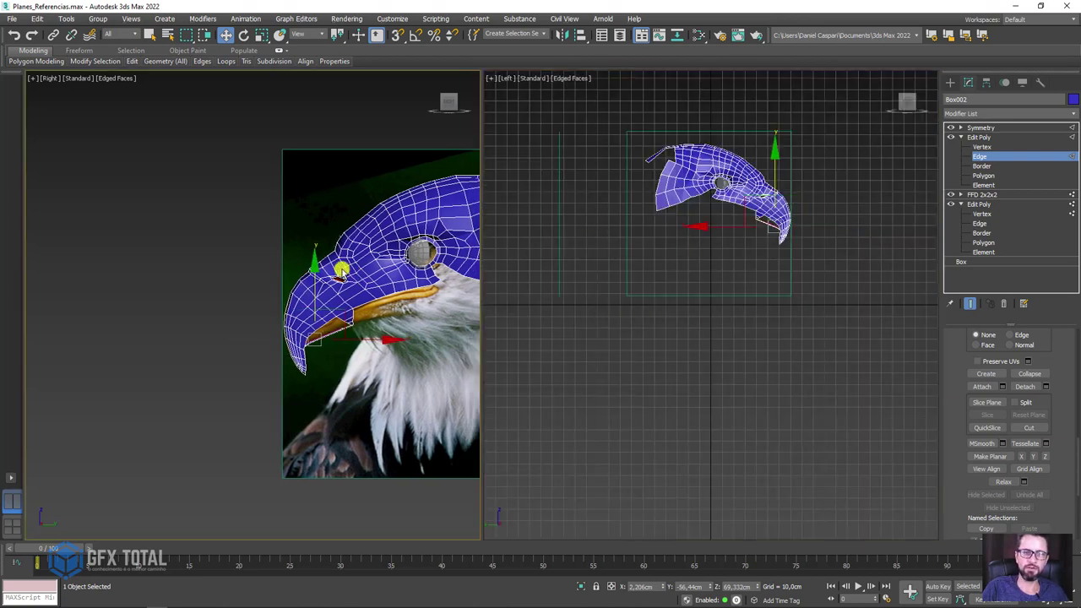
scroll(244, 321, up, 3)
scroll(456, 281, up, 3)
click(982, 149)
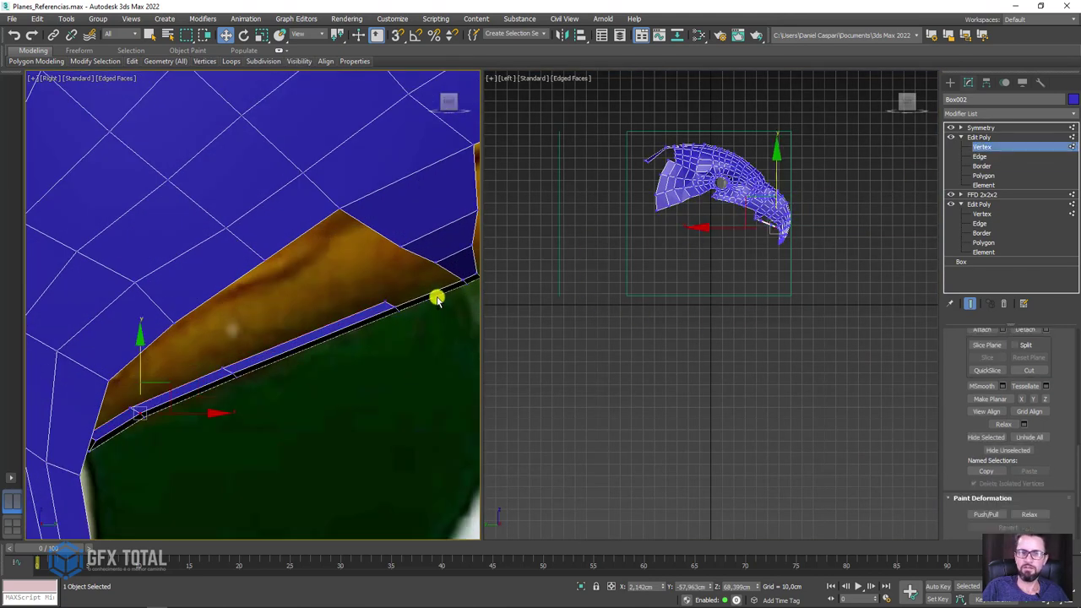
click(386, 302)
drag(413, 265, 316, 336)
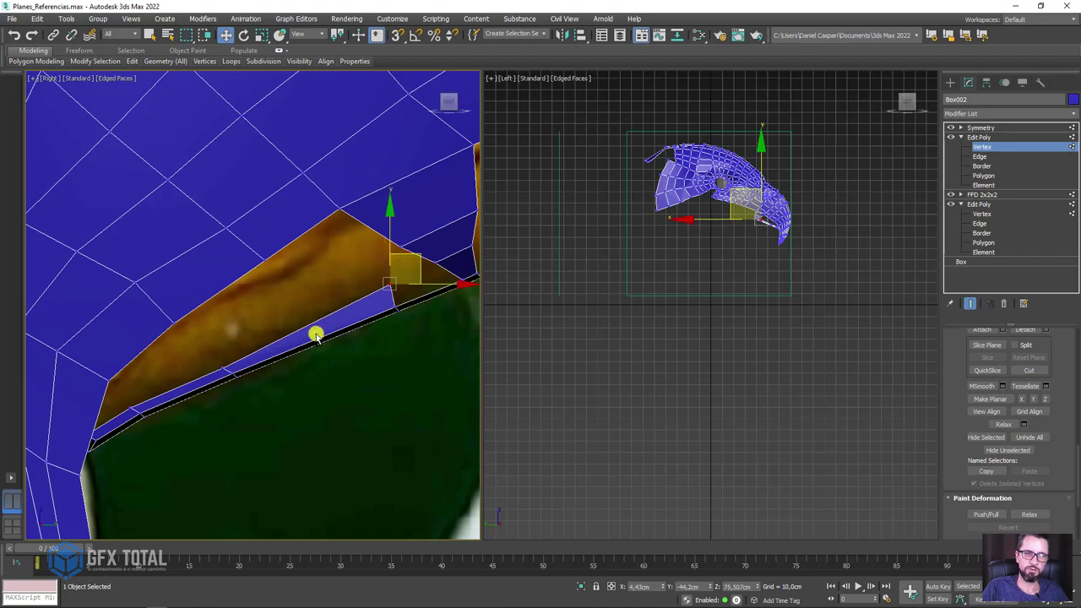
click(222, 368)
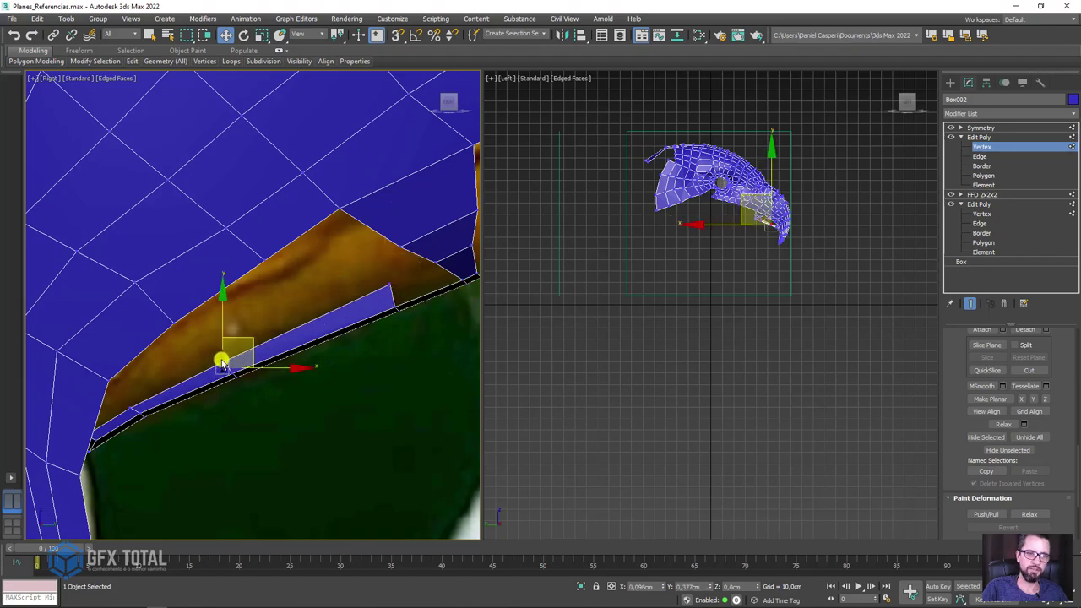
click(127, 403)
Pull an inner-strip vertex inward toward the head shell.
alt+middle_drag(823, 275, 786, 230)
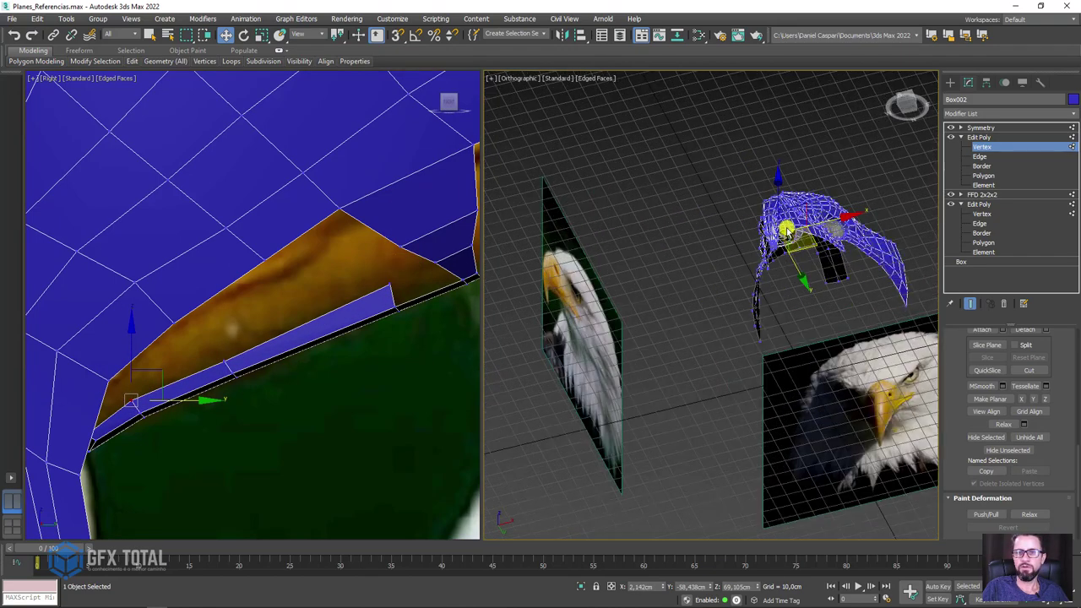
scroll(785, 229, up, 3)
scroll(773, 261, up, 3)
scroll(755, 261, up, 3)
scroll(619, 294, up, 2)
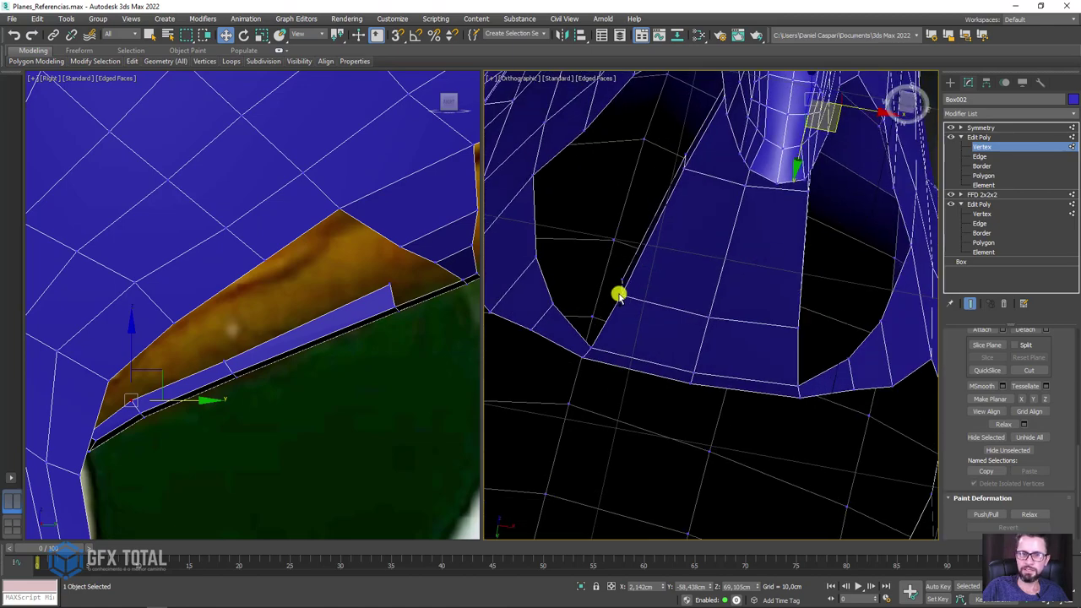
click(619, 293)
scroll(767, 310, down, 5)
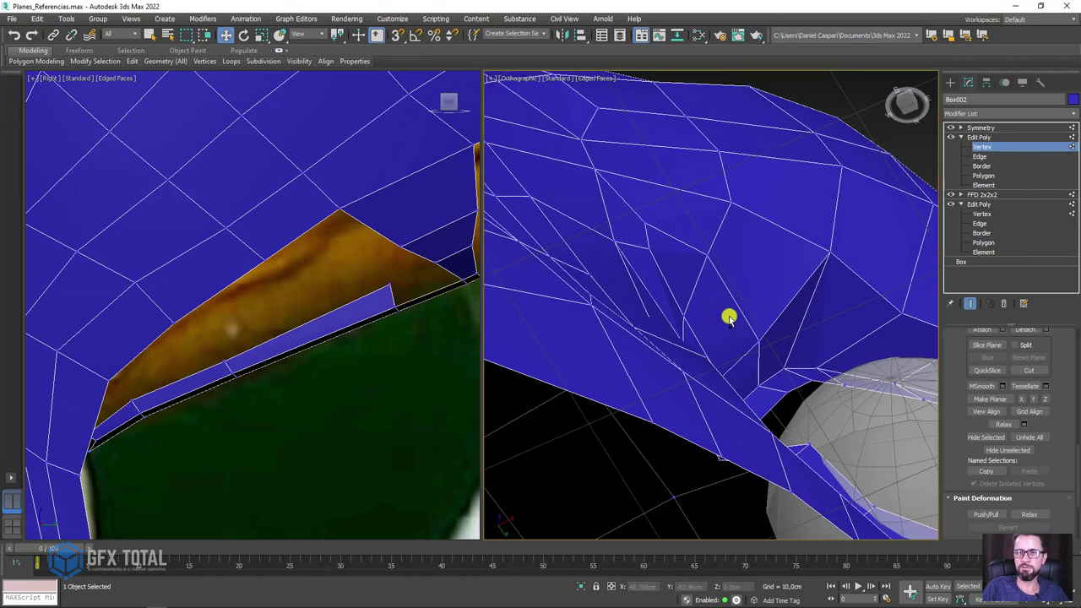
mouse_move(729, 314)
alt+middle_down()
mouse_move(687, 362)
mouse_move(684, 290)
mouse_move(538, 332)
mouse_move(685, 315)
alt+middle_up()
click(525, 313)
scroll(512, 321, up, 3)
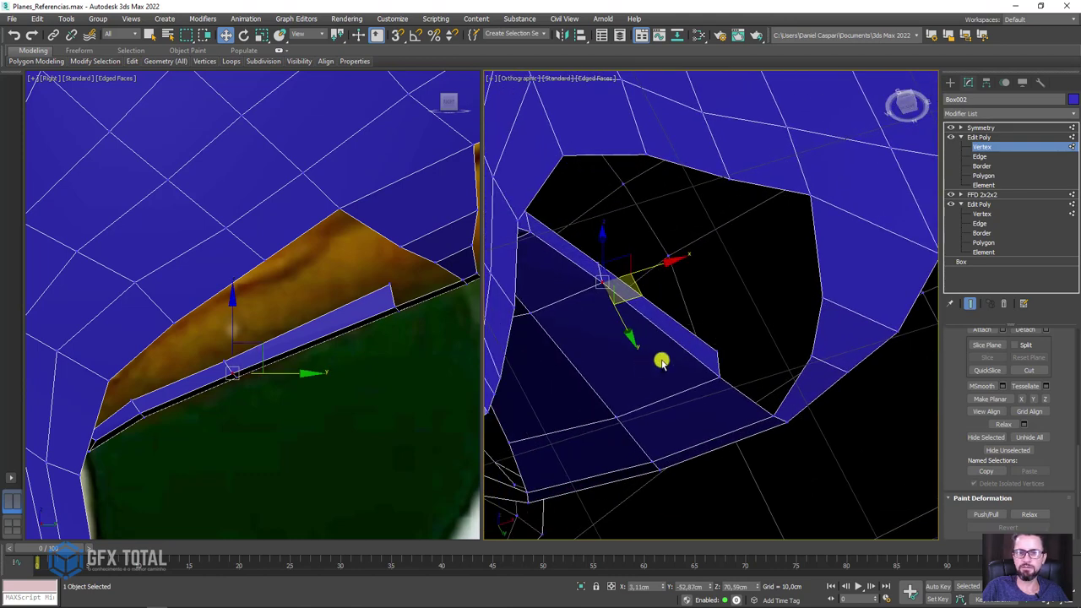
mouse_move(662, 362)
alt+middle_down()
mouse_move(744, 336)
mouse_move(620, 321)
alt+middle_up()
drag(596, 187, 676, 363)
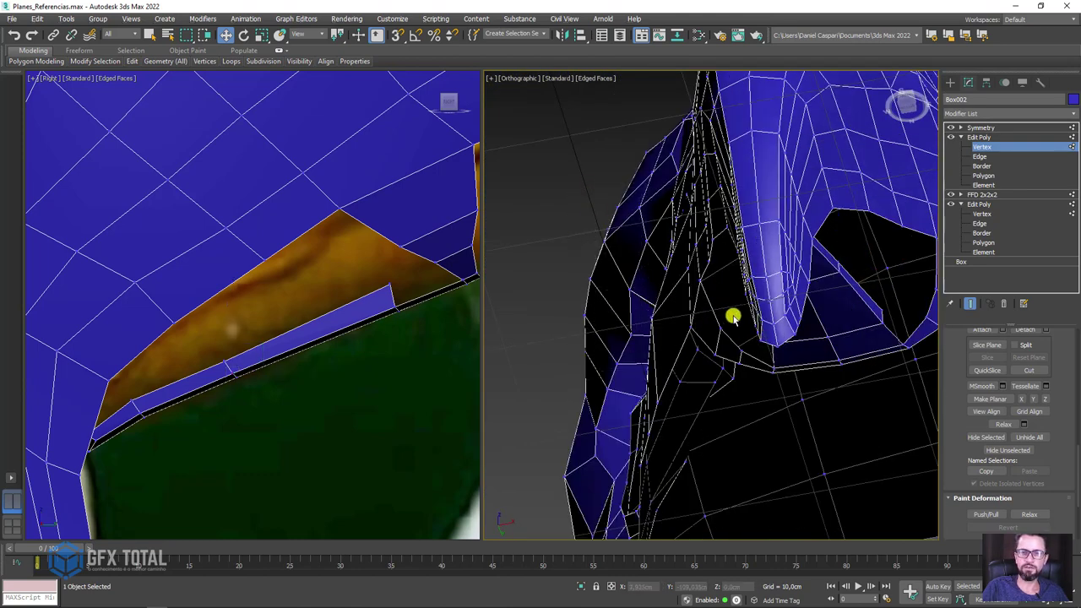
alt+middle_drag(733, 318, 451, 292)
scroll(451, 292, up, 2)
scroll(696, 282, up, 3)
scroll(697, 283, up, 2)
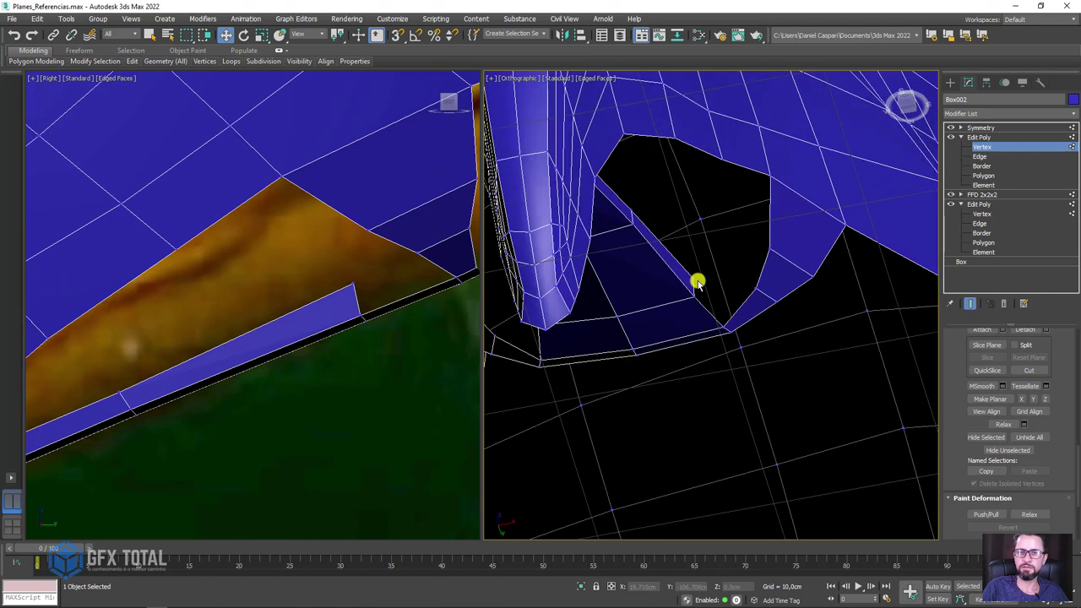
click(697, 282)
scroll(741, 270, up, 2)
drag(749, 270, 775, 265)
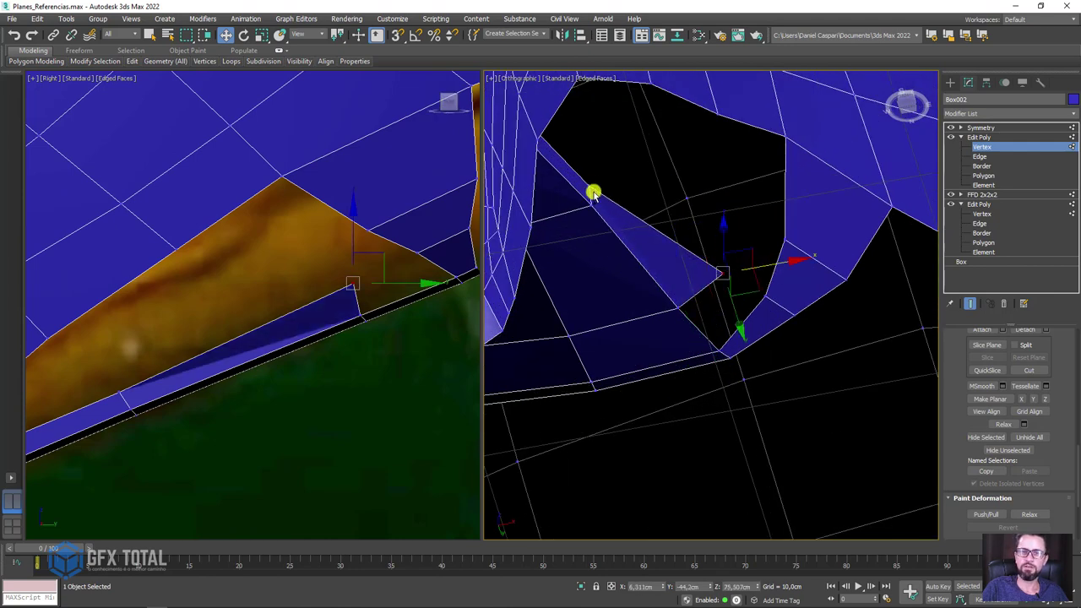
mouse_move(594, 193)
mouse_down()
mouse_move(691, 212)
mouse_move(745, 199)
mouse_up()
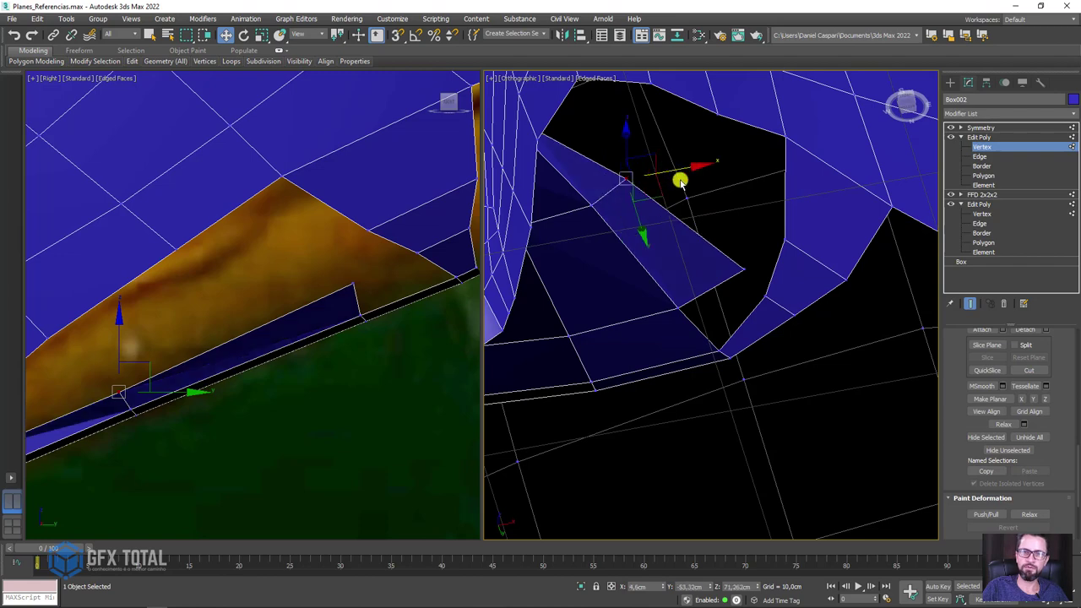
Nudge the shell vertex at the beak gap upward to reshape the rim.
mouse_move(681, 178)
alt+middle_down()
mouse_move(901, 249)
mouse_move(808, 376)
alt+middle_up()
click(808, 376)
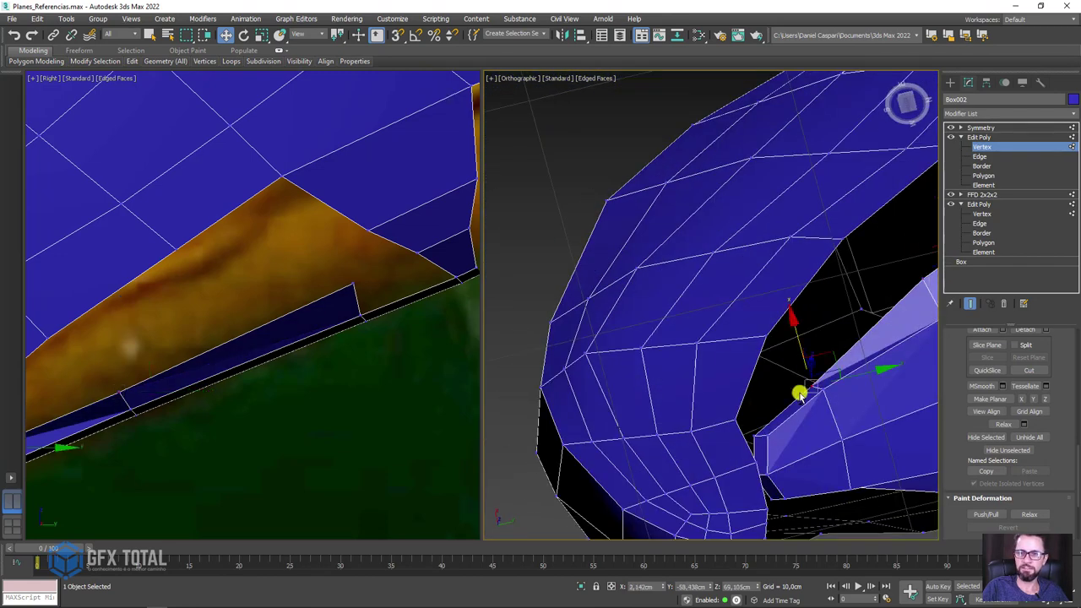
click(763, 367)
drag(763, 366, 763, 354)
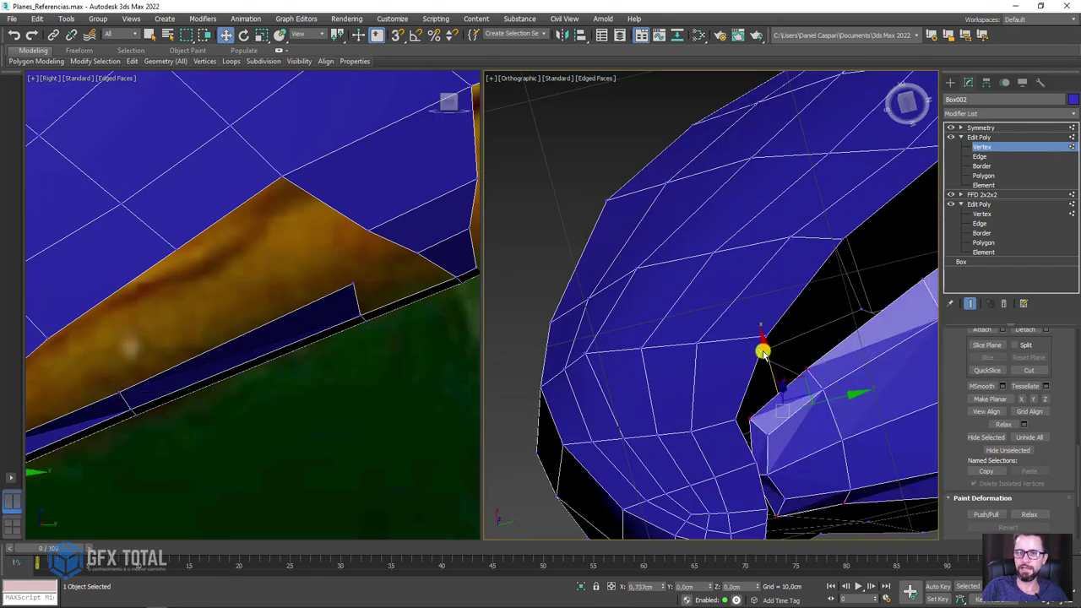
mouse_move(763, 350)
alt+middle_down()
mouse_move(772, 483)
mouse_move(845, 502)
alt+middle_up()
mouse_move(792, 458)
alt+middle_down()
mouse_move(849, 419)
mouse_move(594, 328)
mouse_move(625, 321)
alt+middle_up()
Select edges along the beak gap at the shell's corner.
click(980, 156)
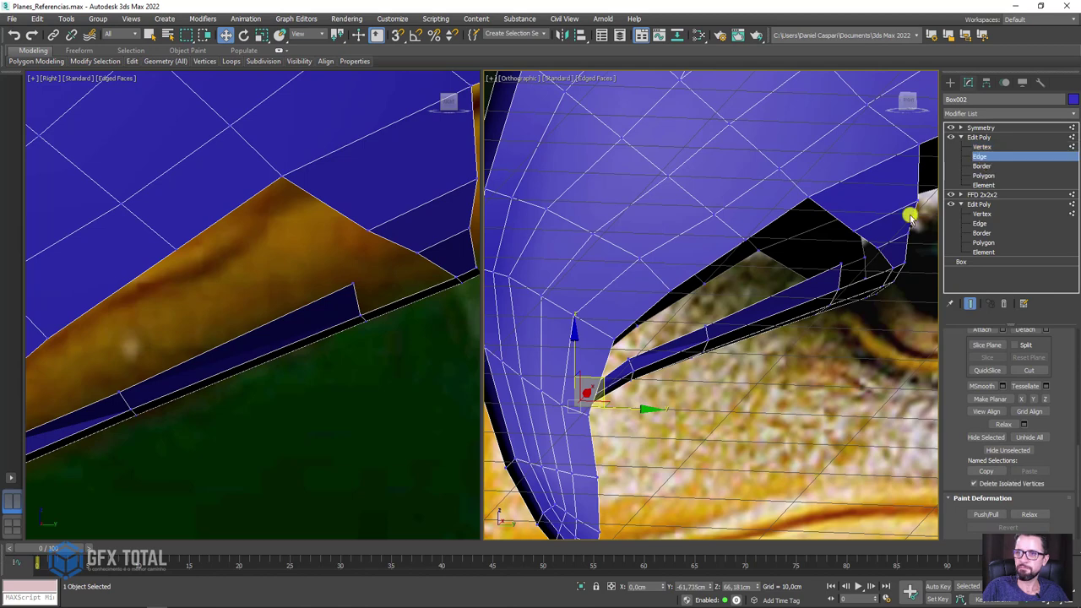
click(847, 271)
click(855, 260)
click(901, 283)
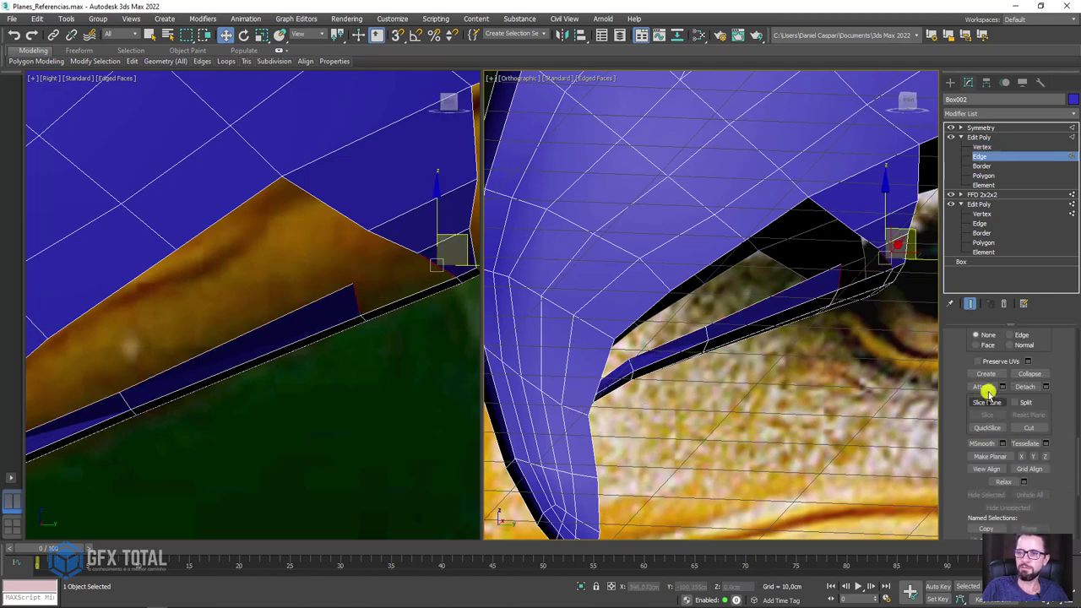
drag(960, 470, 957, 598)
scroll(989, 393, up, 2)
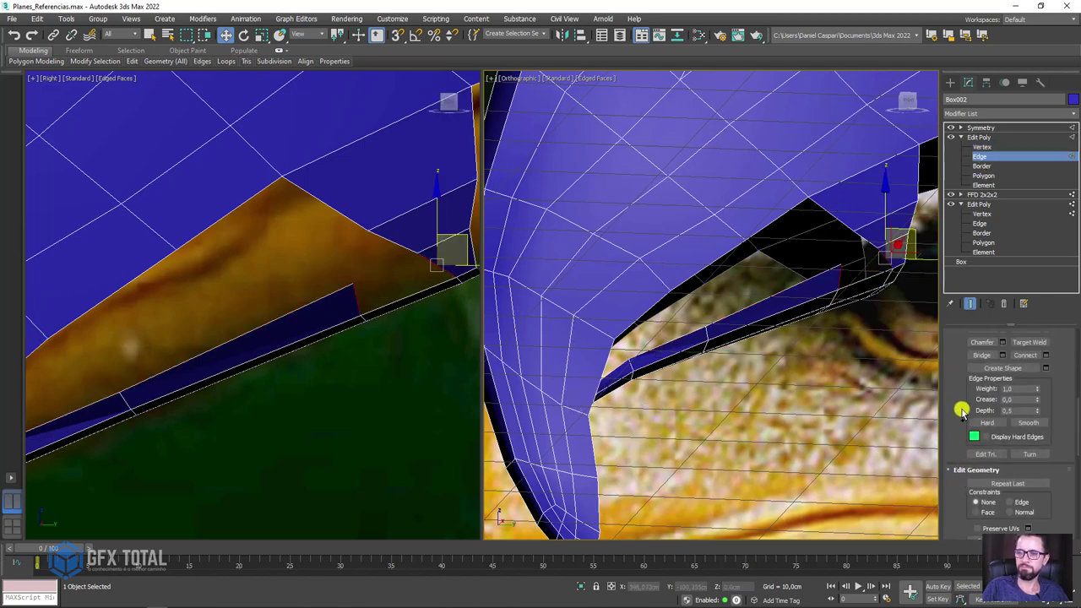
scroll(980, 402, up, 2)
alt+middle_drag(873, 350, 469, 272)
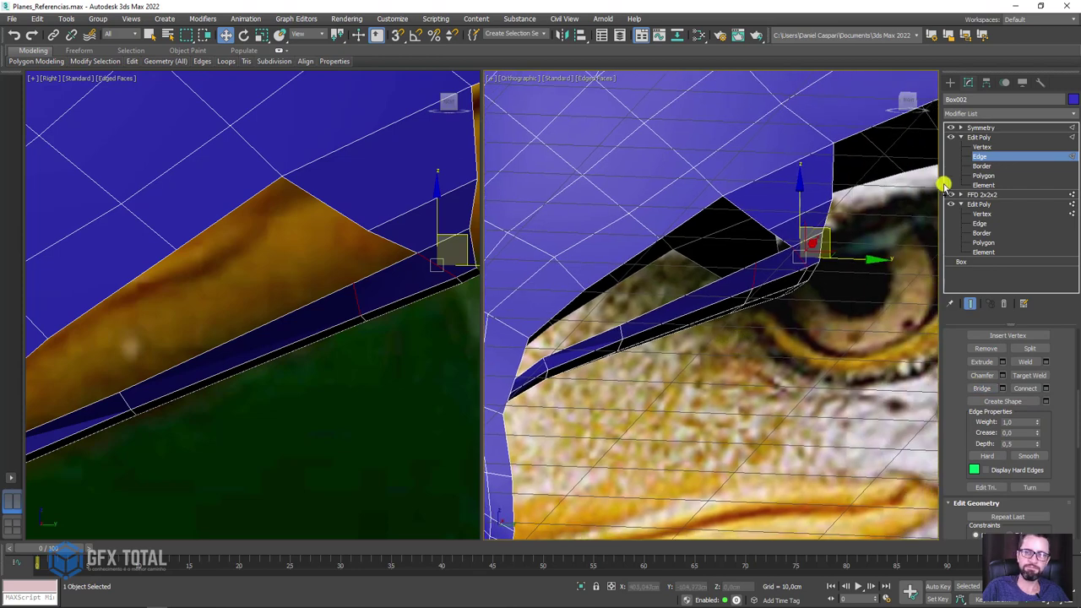
Select the edge loop running across the upper beak.
click(998, 147)
click(372, 260)
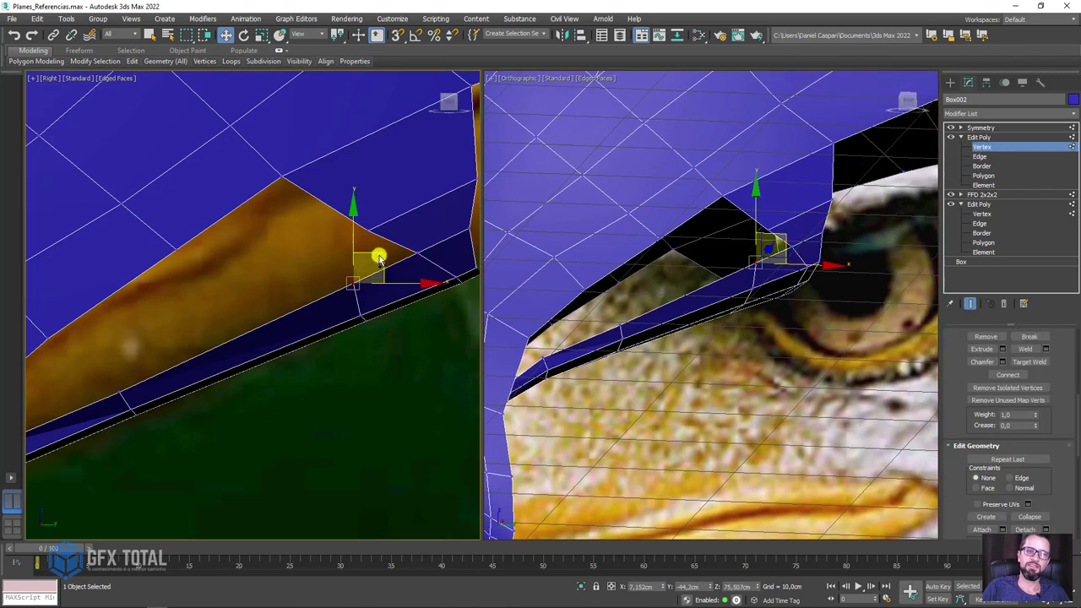
scroll(254, 317, down, 4)
scroll(264, 302, up, 2)
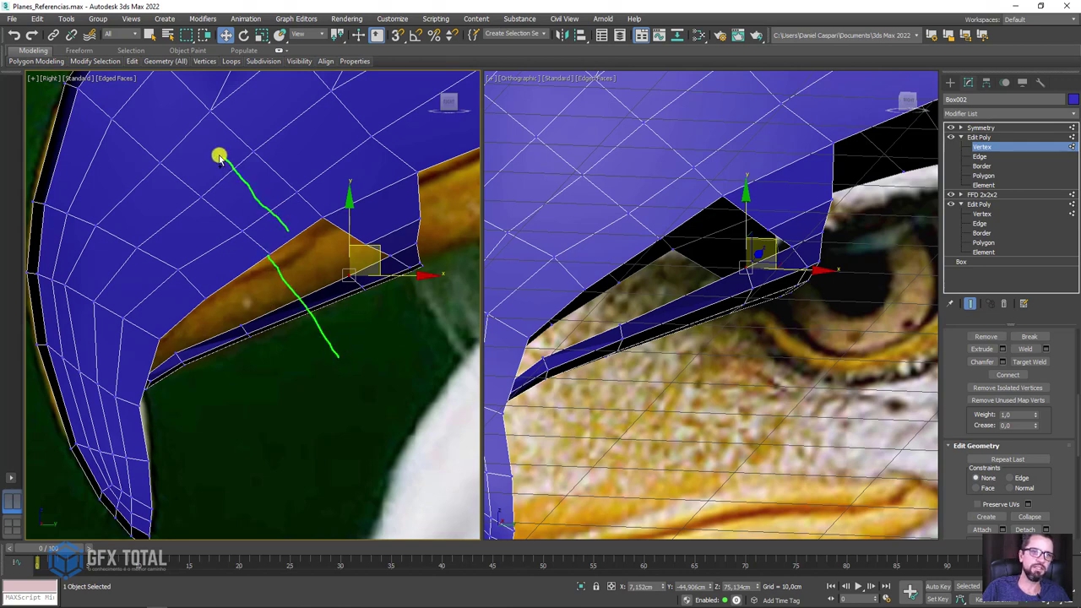
scroll(275, 249, up, 2)
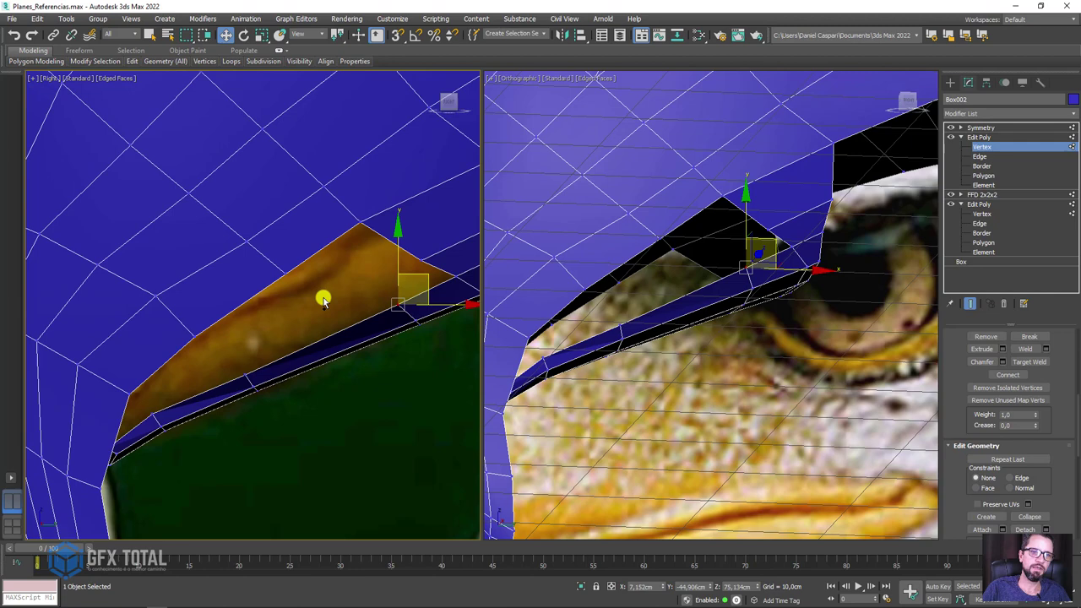
click(980, 157)
click(290, 274)
scroll(291, 275, down, 3)
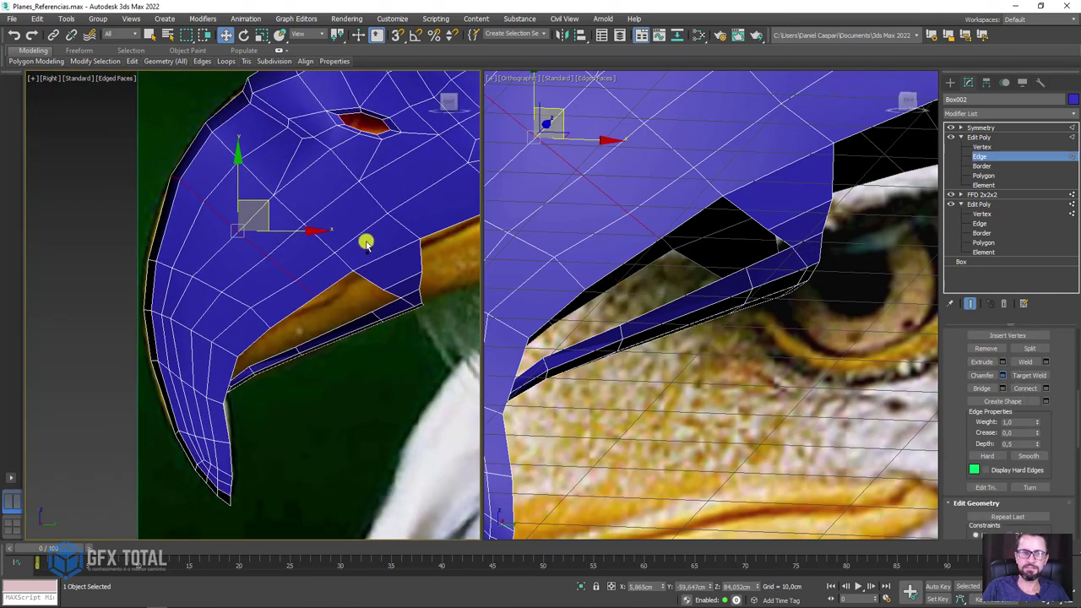
Chamfer the selected edge loop with 1 segment.
key(ctrl+shift+c)
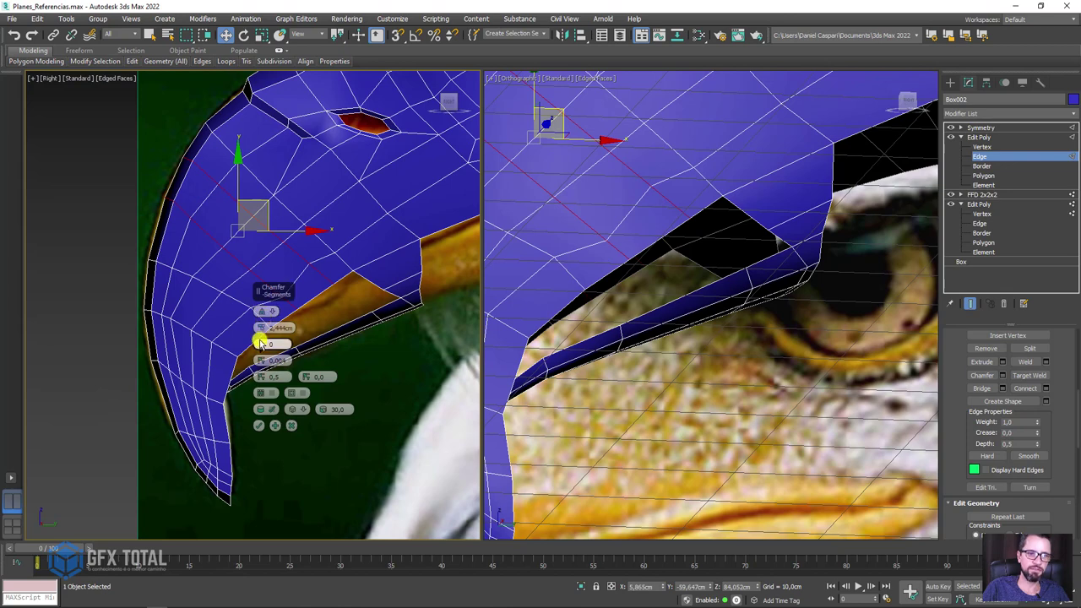
drag(261, 343, 265, 328)
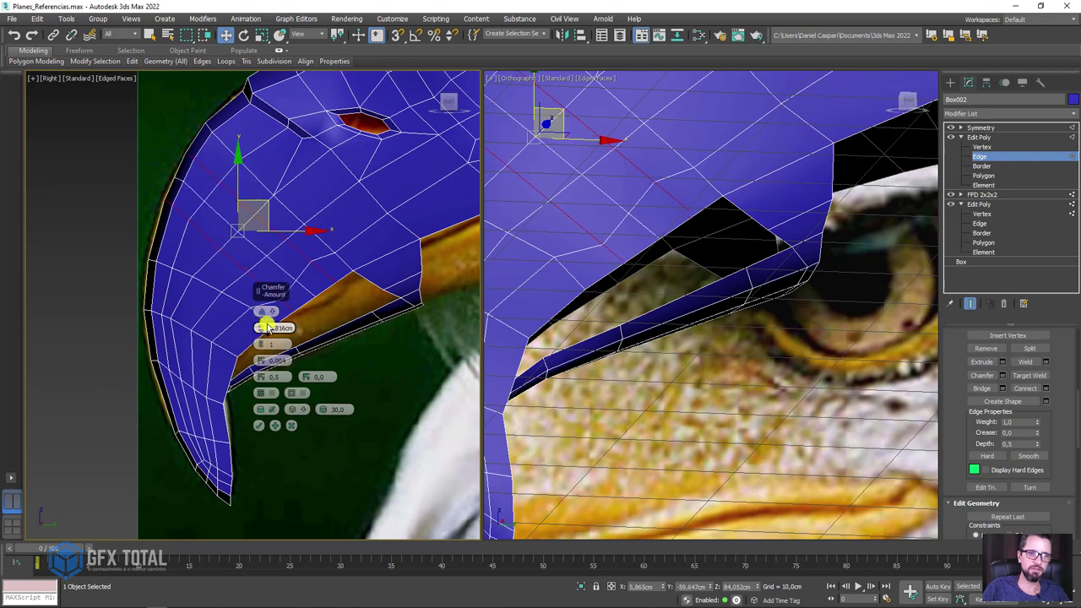
click(260, 427)
scroll(385, 278, up, 4)
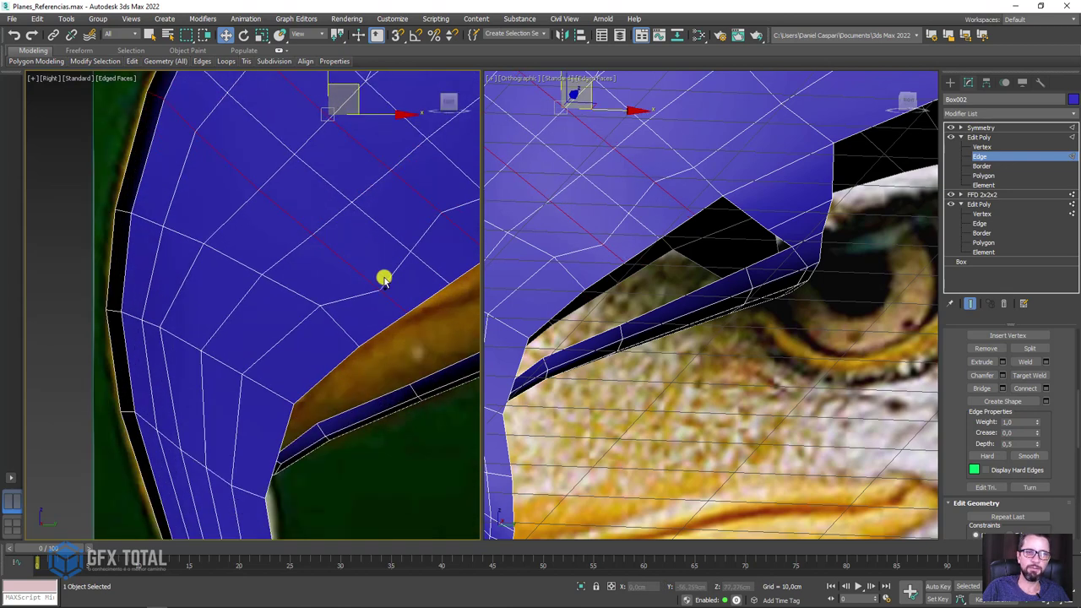
Shift a vertex on the new chamfer loop up and to the right.
click(993, 147)
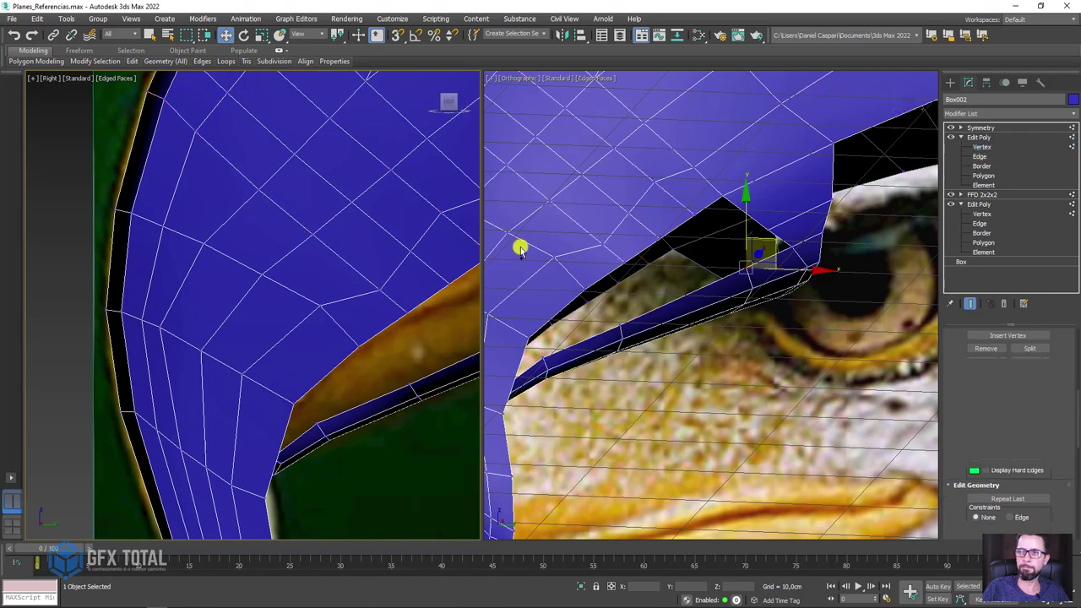
click(373, 290)
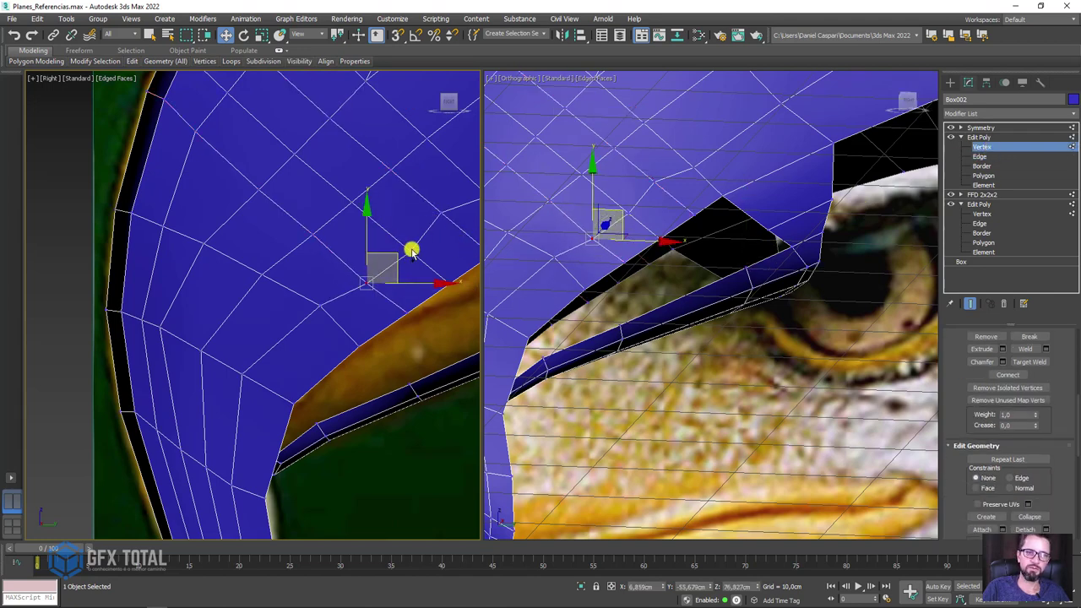
drag(412, 250, 407, 238)
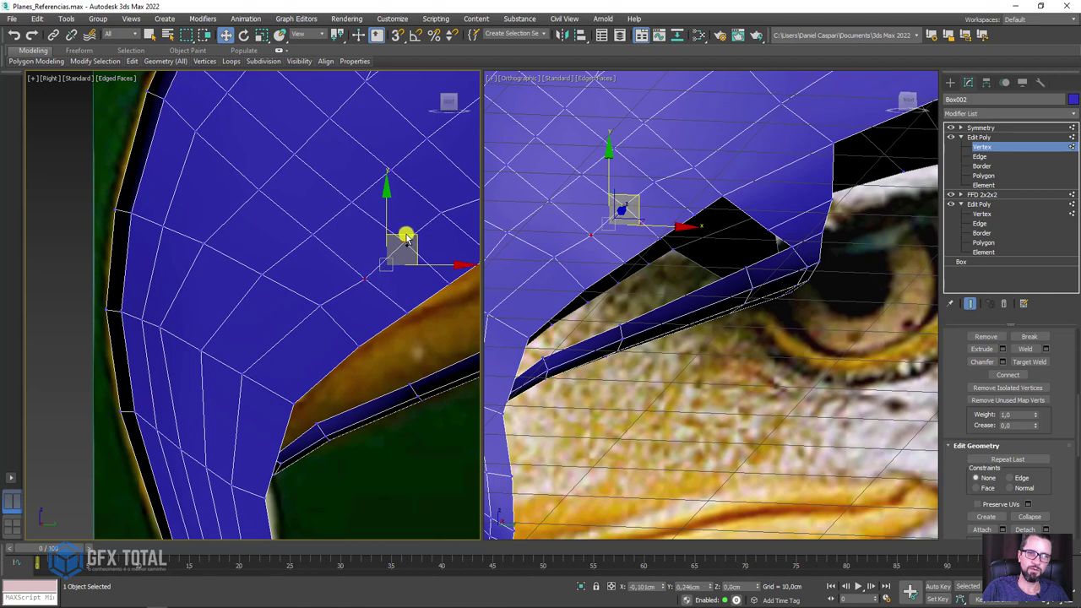
click(311, 310)
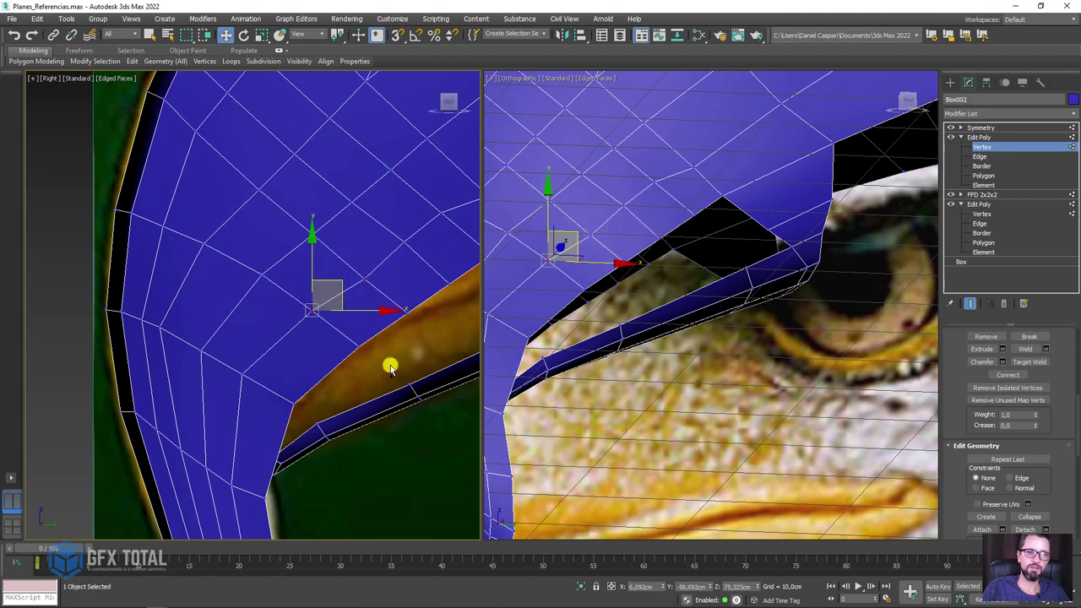
mouse_move(678, 326)
alt+middle_down()
mouse_move(661, 316)
mouse_move(929, 191)
alt+middle_up()
click(980, 157)
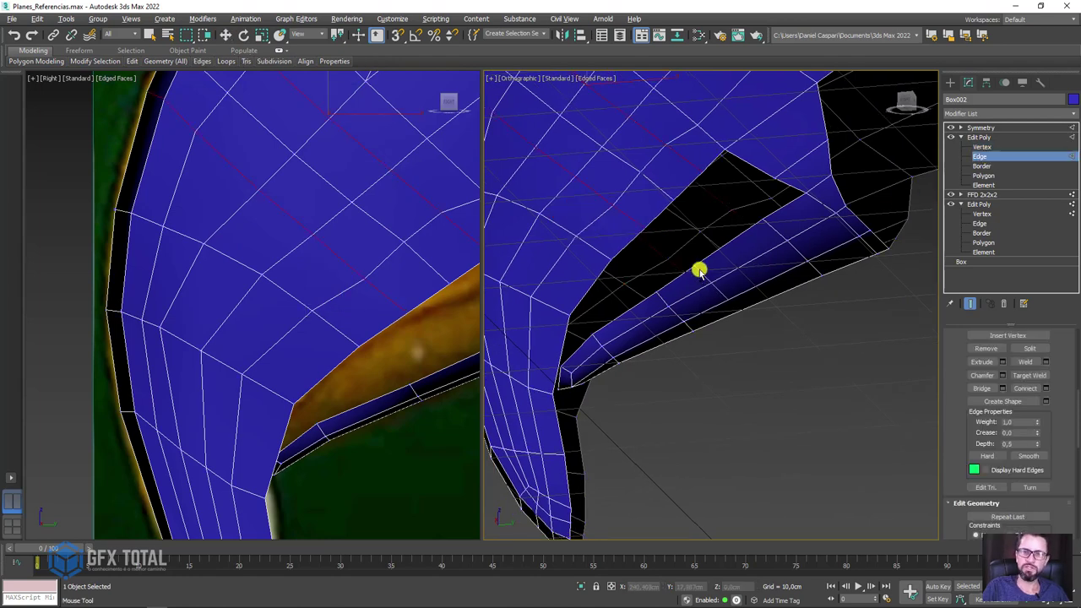
Try moving an edge of the triangular opening down-left, then undo it.
click(710, 261)
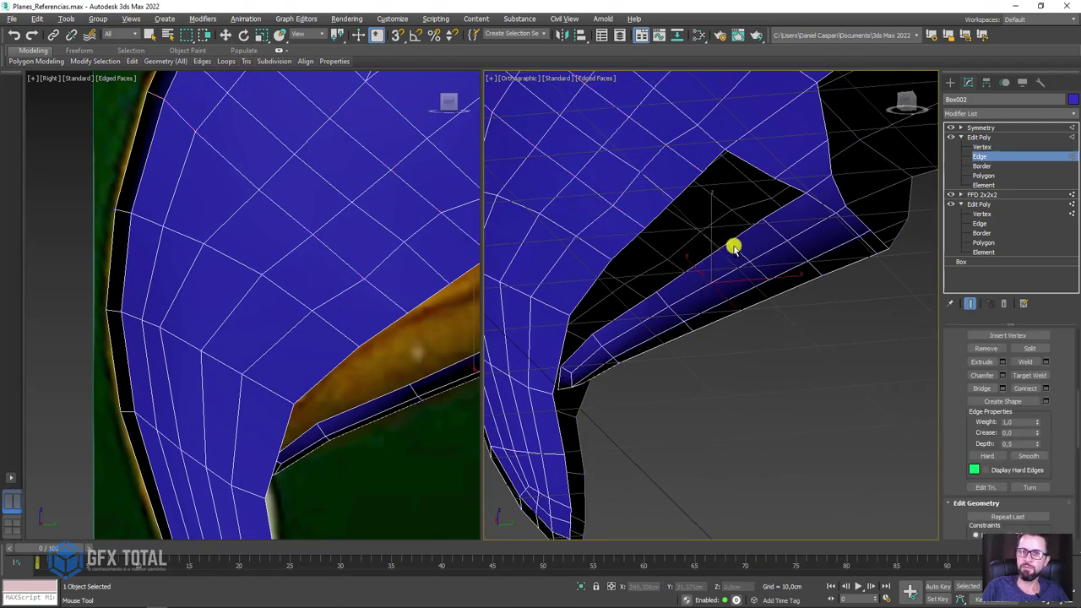
key(w)
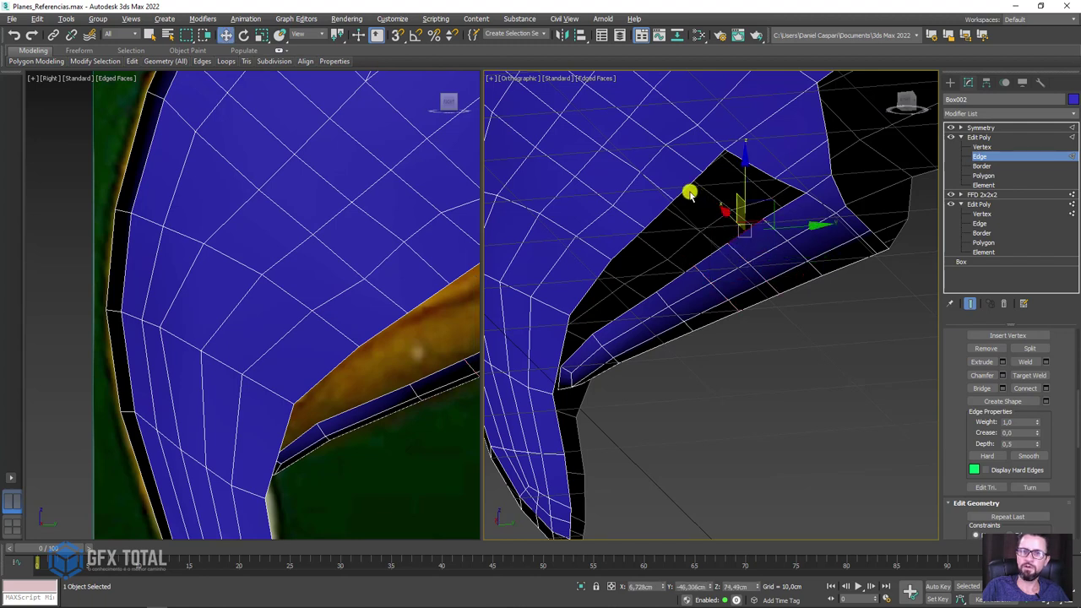
mouse_move(690, 192)
mouse_down()
mouse_move(659, 210)
mouse_move(702, 248)
mouse_move(683, 273)
mouse_move(622, 249)
mouse_up()
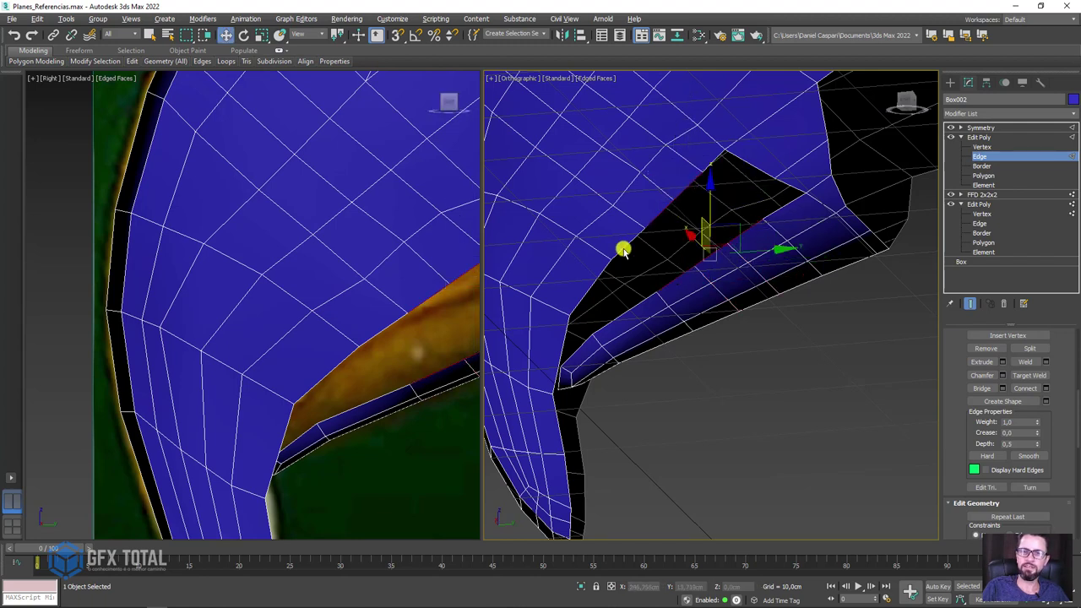
key(ctrl+z)
key(ctrl+z)
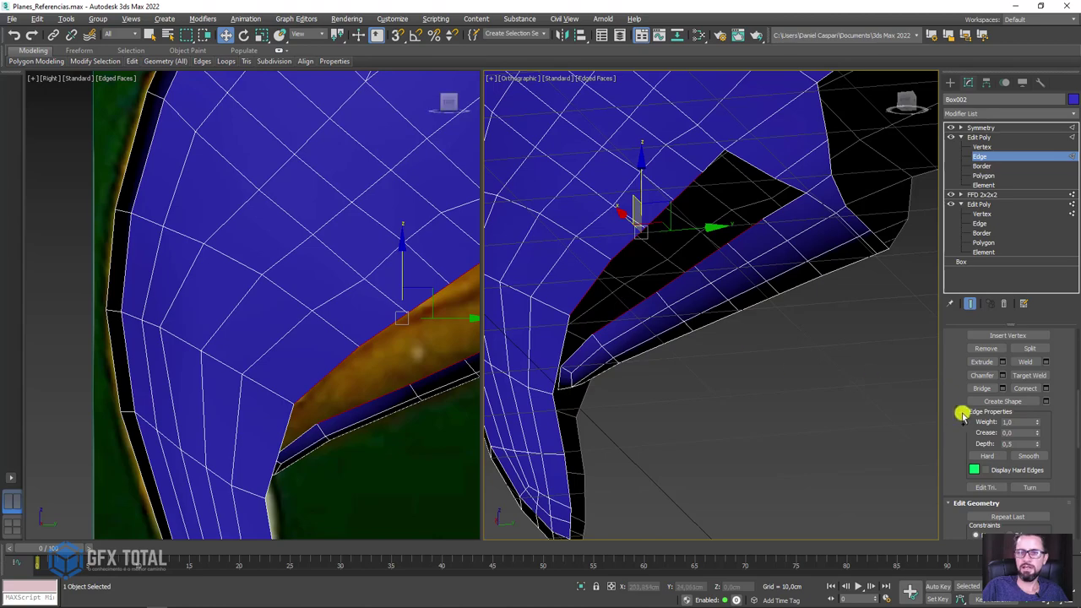
key(ctrl+z)
mouse_move(879, 374)
alt+middle_down()
mouse_move(620, 278)
mouse_move(674, 285)
mouse_move(649, 279)
alt+middle_up()
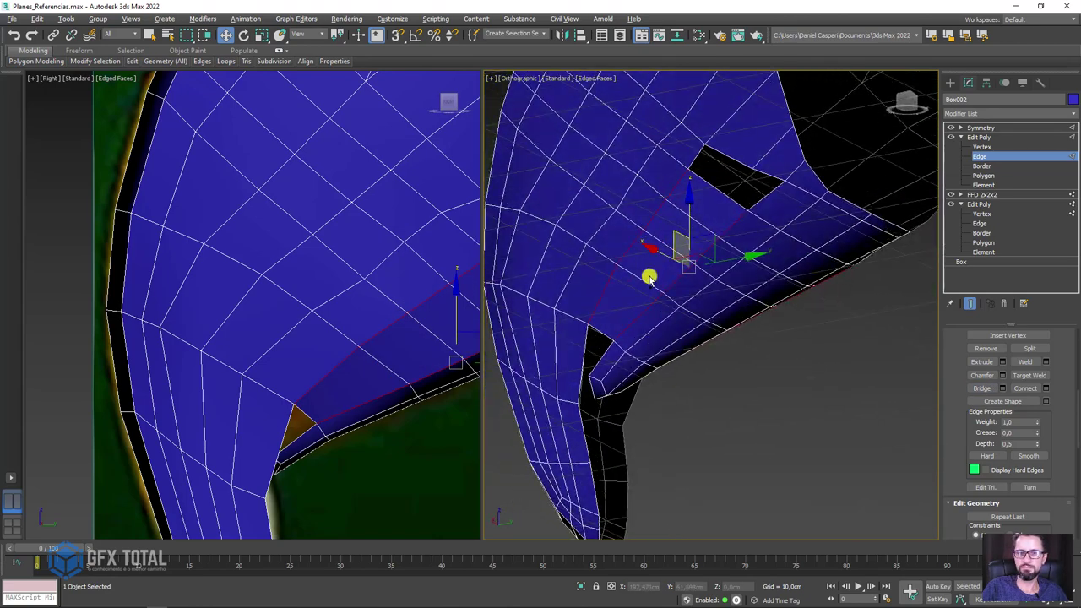
alt+middle_drag(700, 238, 657, 320)
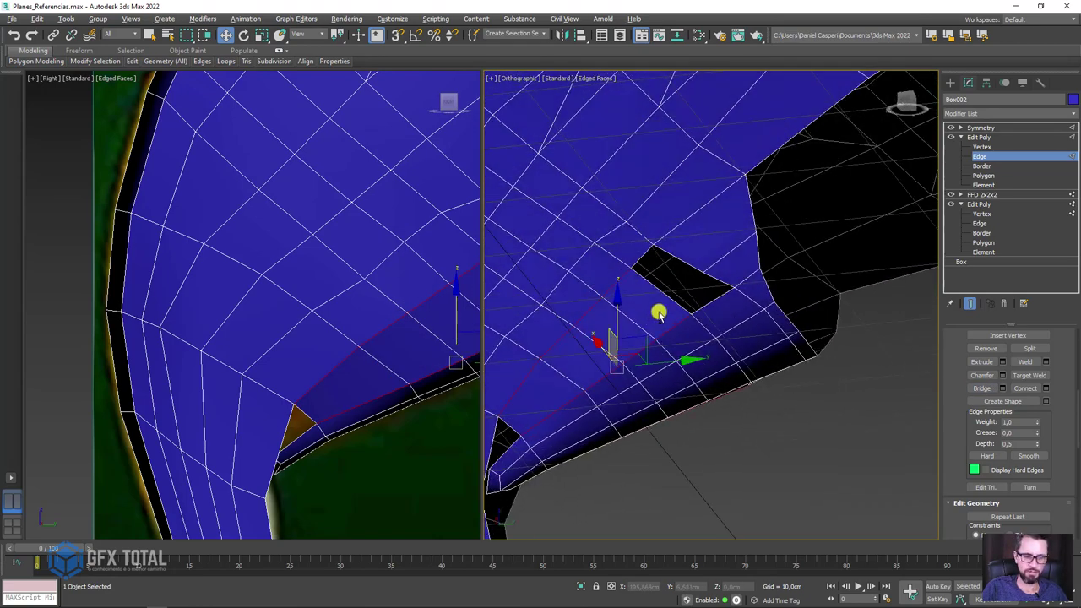
Close the small hole in the shell between its two opposite edges.
click(658, 302)
key(ctrl+z)
click(671, 267)
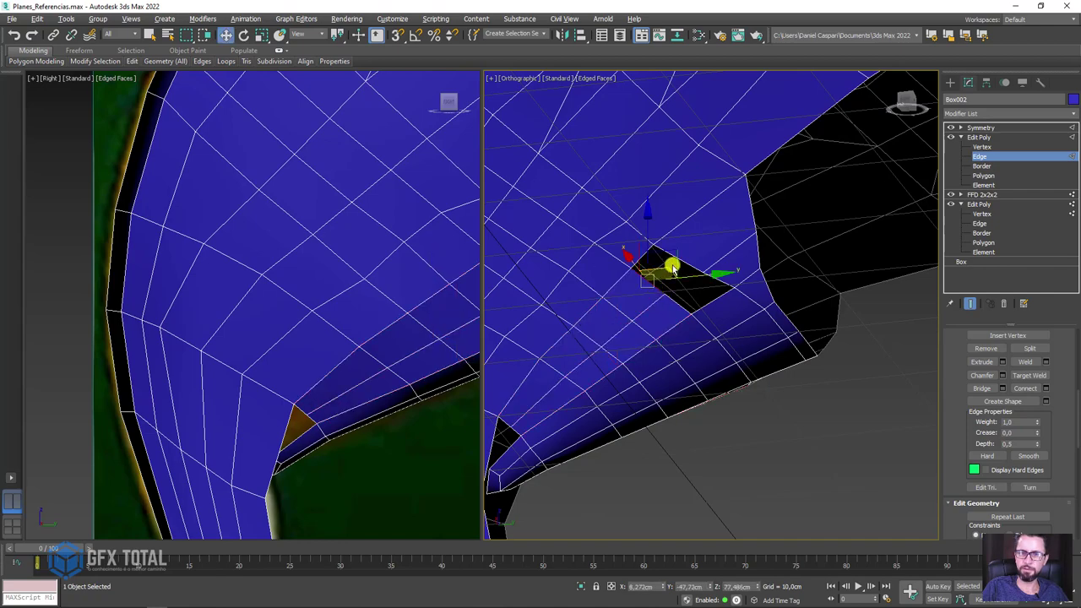
click(672, 267)
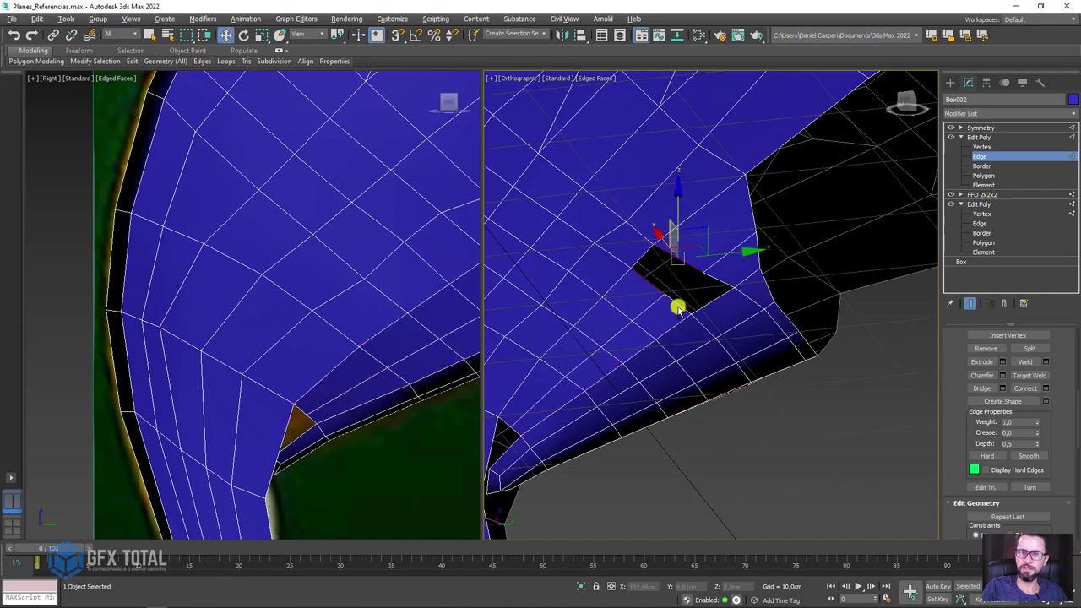
click(980, 385)
mouse_move(746, 284)
alt+middle_down()
mouse_move(659, 267)
mouse_move(601, 368)
alt+middle_up()
mouse_move(676, 378)
alt+middle_down()
mouse_move(739, 225)
mouse_move(580, 374)
mouse_move(707, 350)
mouse_move(582, 353)
alt+middle_up()
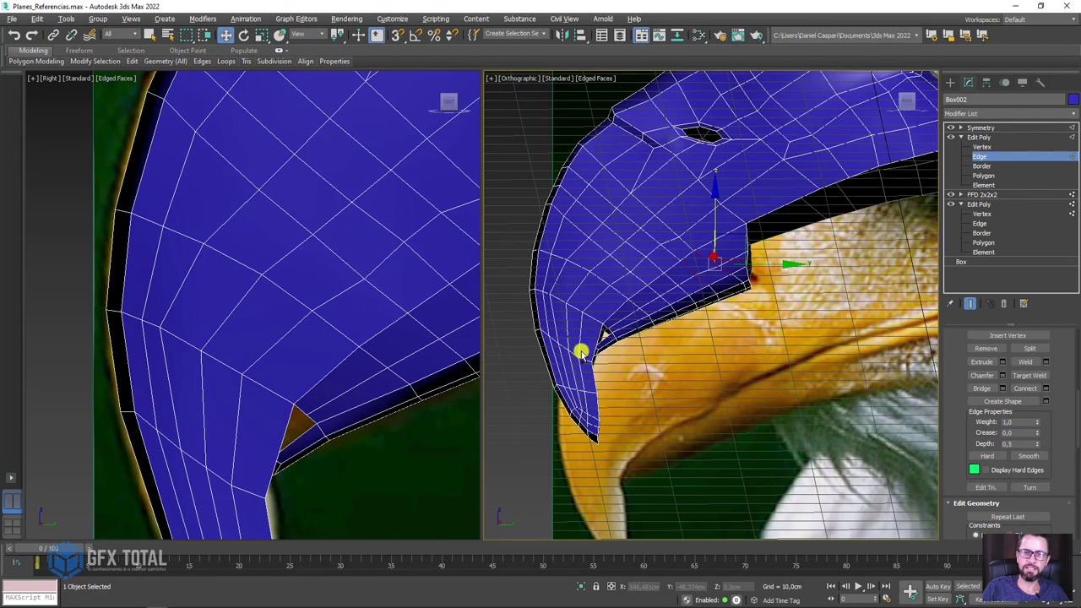
alt+middle_drag(762, 316, 666, 342)
mouse_move(391, 379)
middle_down()
mouse_move(358, 198)
mouse_move(301, 302)
middle_up()
scroll(302, 302, up, 3)
Move the corner vertex above the beak slightly to the left.
click(980, 148)
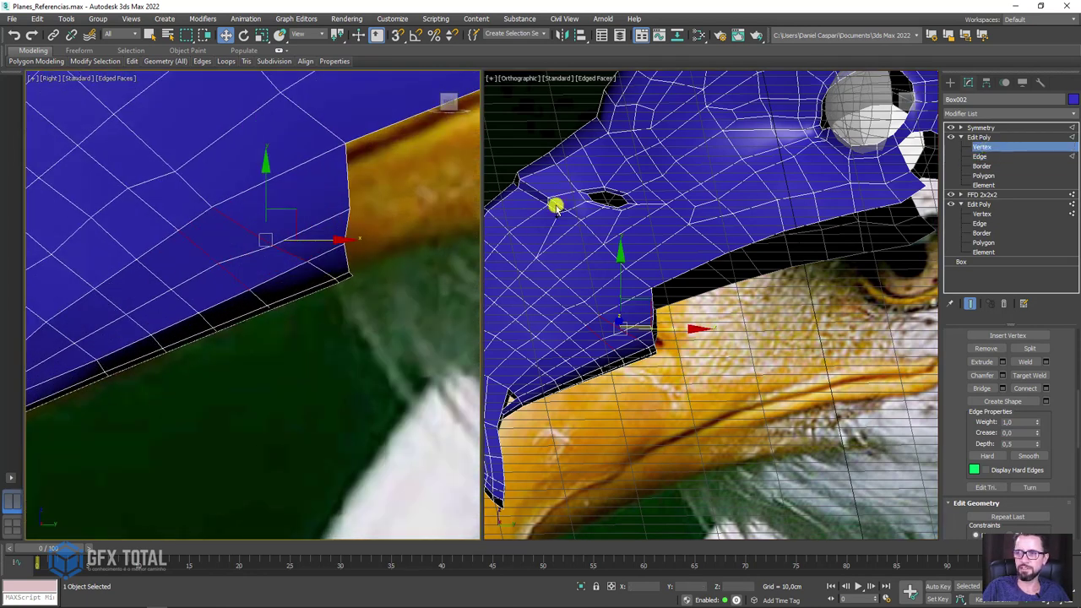
scroll(311, 288, up, 2)
click(323, 305)
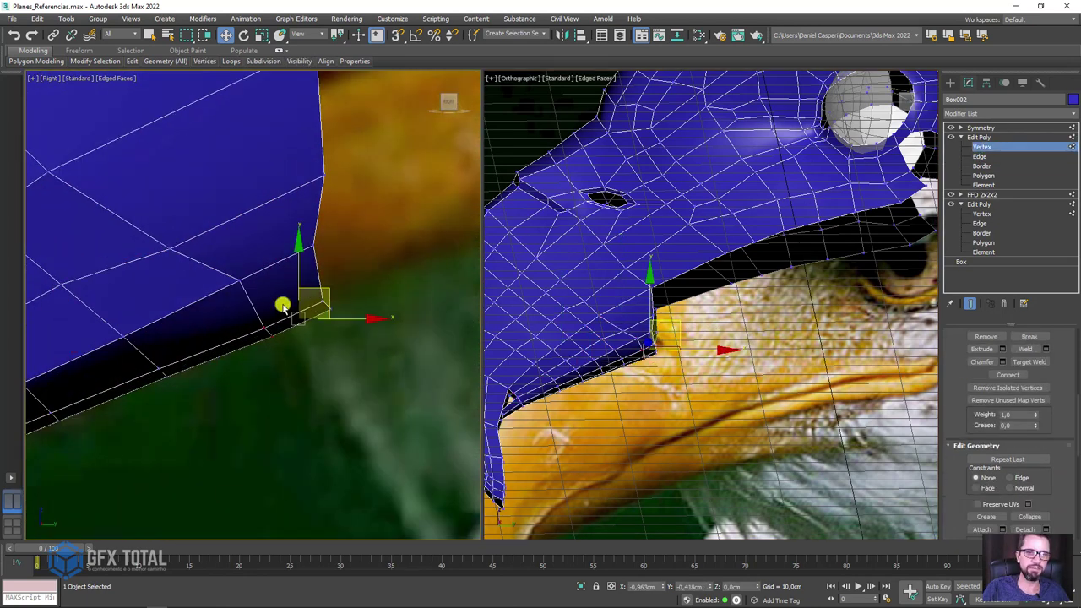
key(e)
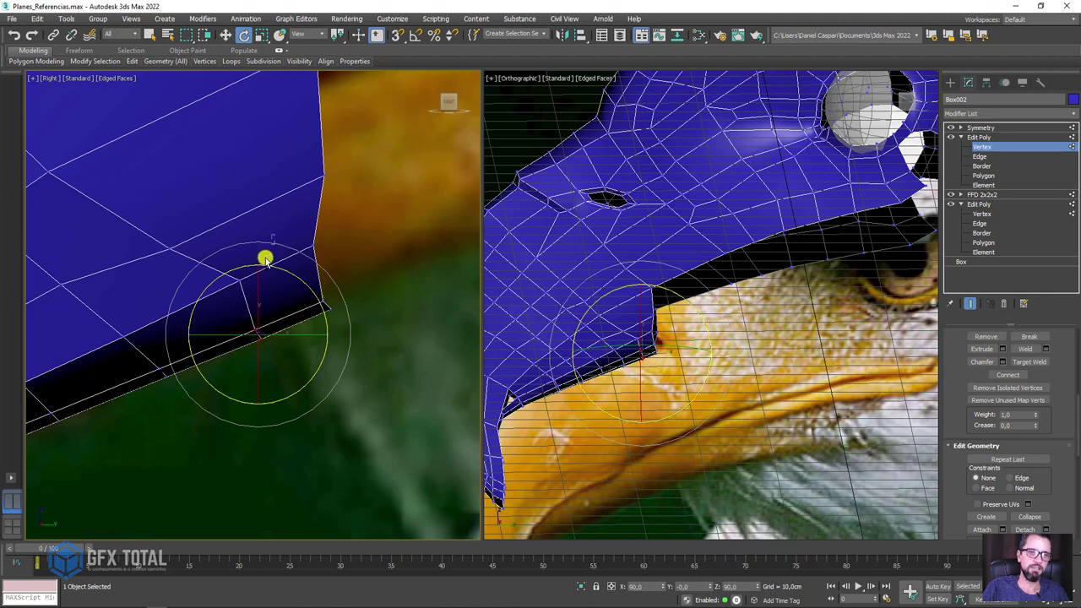
key(w)
drag(267, 251, 253, 251)
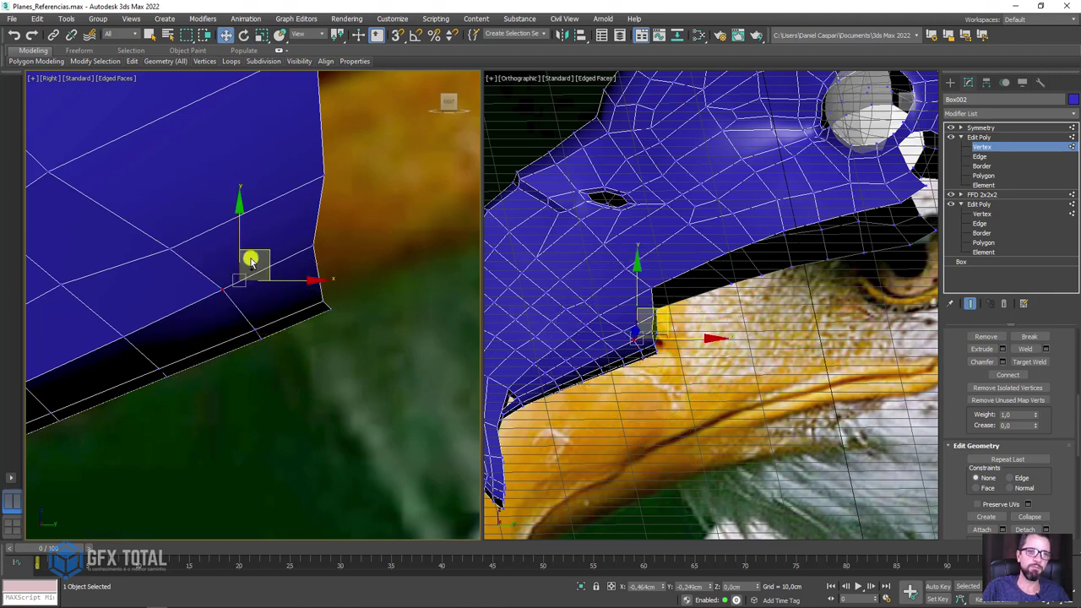
scroll(295, 251, down, 3)
Shift-drag the corner edges to extrude a new strip along the beak.
click(979, 157)
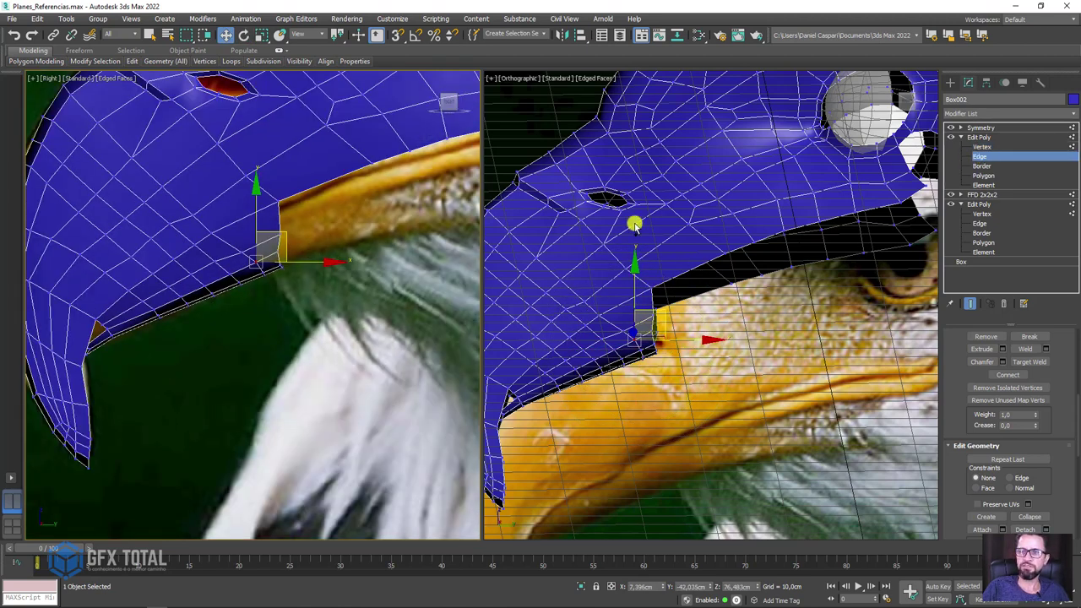
scroll(282, 253, up, 3)
scroll(284, 253, up, 3)
click(286, 272)
click(287, 275)
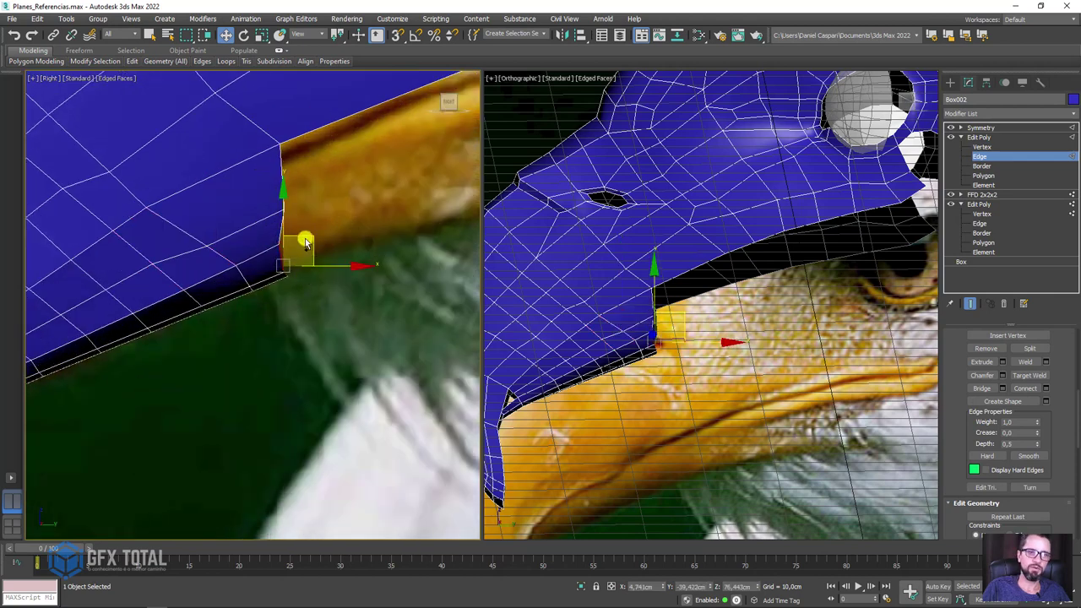
scroll(280, 224, down, 3)
middle_drag(321, 253, 237, 299)
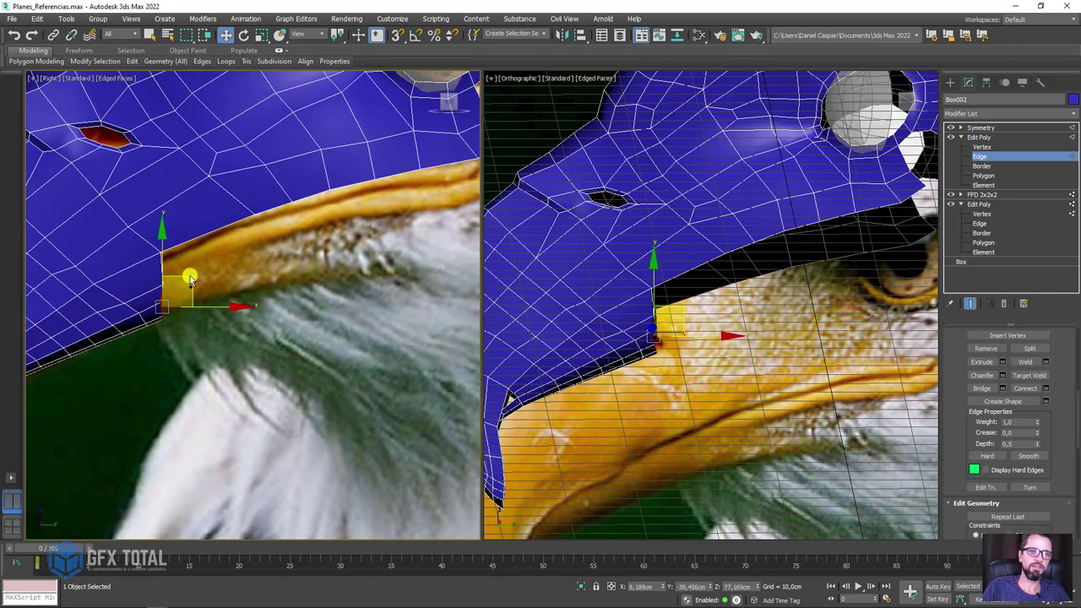
mouse_move(188, 273)
shift+mouse_down()
mouse_move(287, 270)
mouse_move(310, 249)
shift+mouse_up()
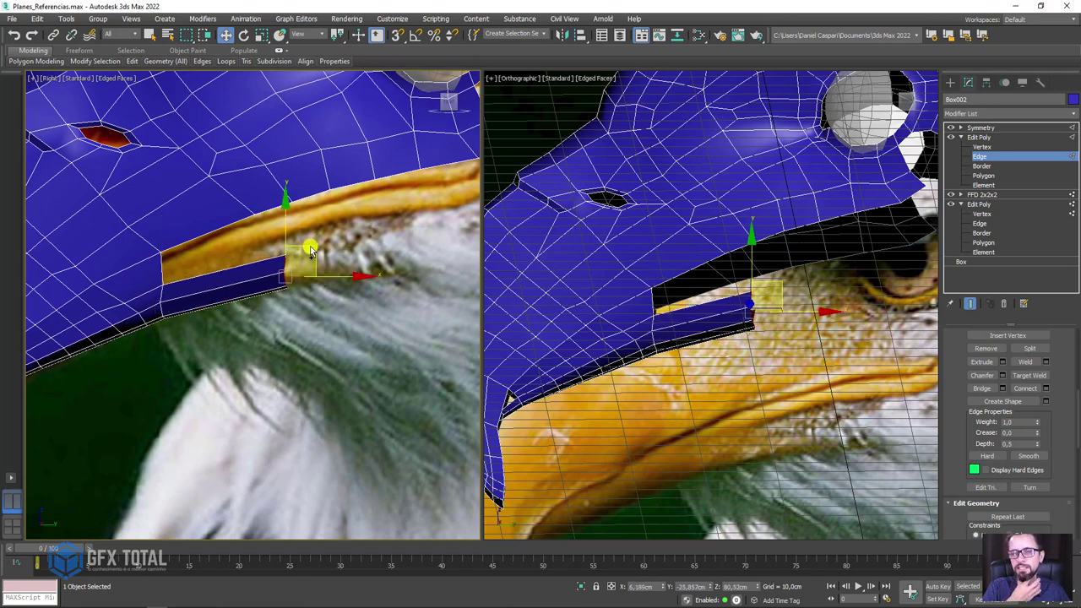
scroll(709, 304, down, 5)
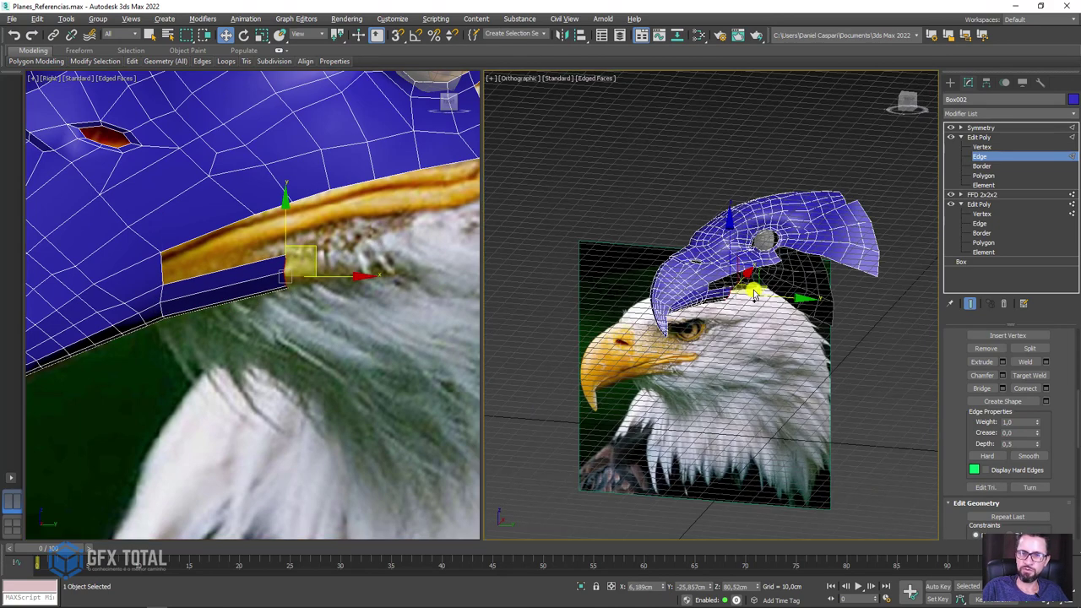
Reposition the beak strip's end edge so it follows the beak line.
mouse_move(710, 304)
alt+middle_down()
mouse_move(794, 296)
mouse_move(769, 330)
alt+middle_up()
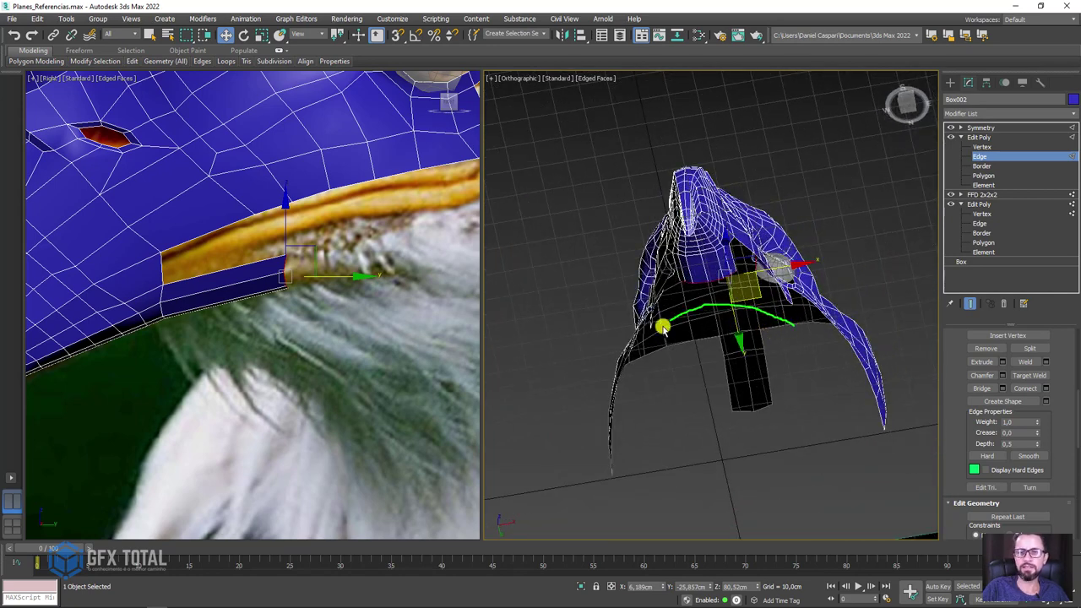
mouse_move(662, 356)
alt+middle_down()
mouse_move(719, 277)
mouse_move(719, 287)
alt+middle_up()
scroll(702, 270, up, 5)
scroll(705, 270, down, 2)
drag(306, 259, 199, 288)
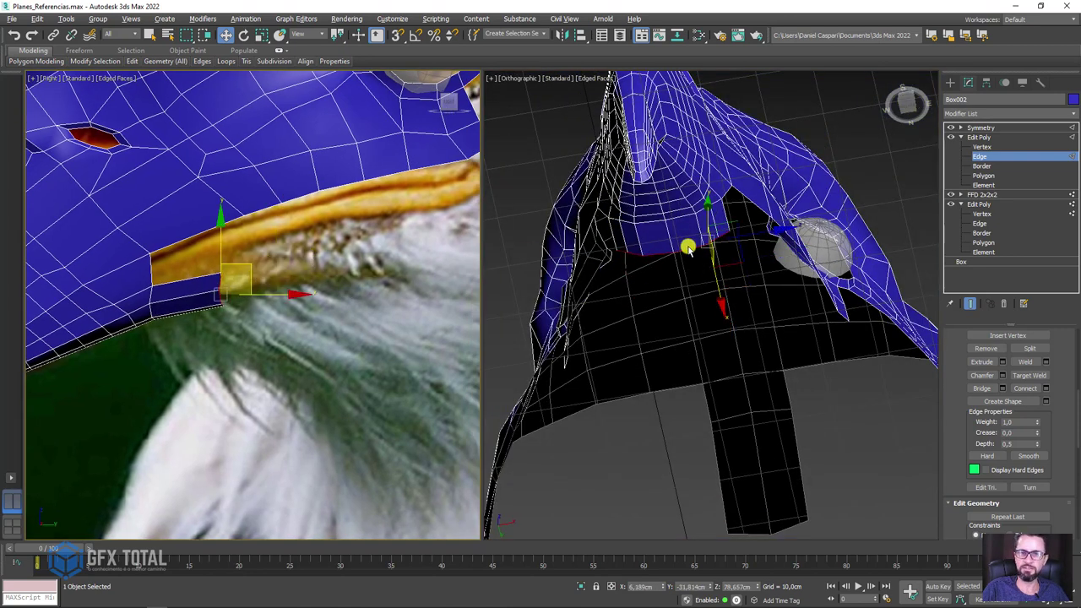
click(689, 248)
click(243, 263)
mouse_move(290, 244)
mouse_down()
mouse_move(359, 244)
mouse_move(369, 255)
mouse_move(398, 234)
mouse_up()
click(713, 273)
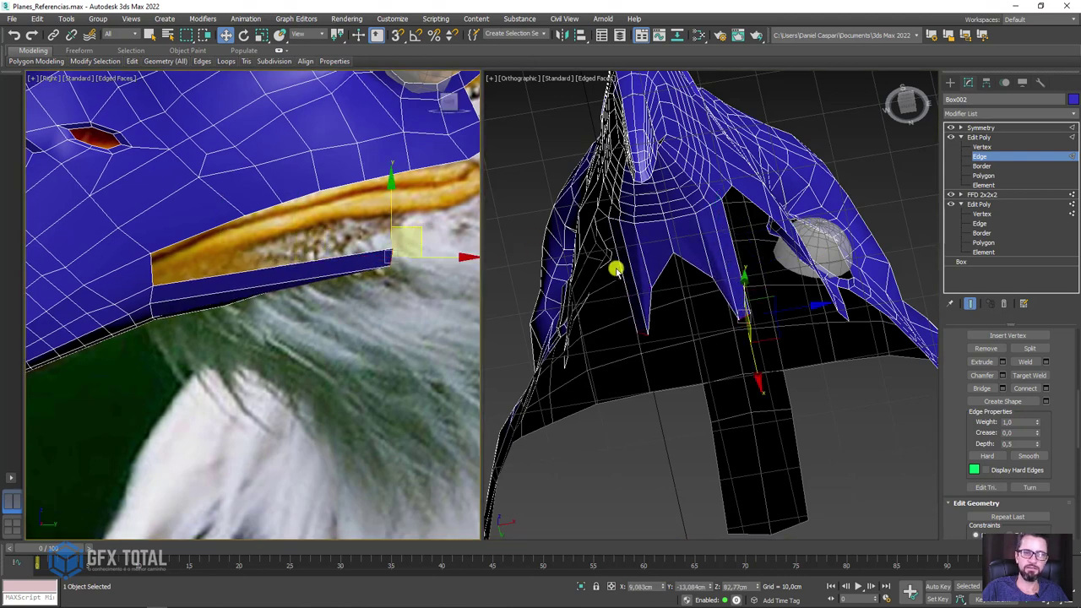
click(764, 291)
alt+middle_drag(764, 291, 772, 326)
mouse_move(772, 326)
mouse_down()
mouse_move(767, 301)
mouse_move(861, 300)
mouse_up()
Move the blue spike's tip vertex to reshape the spike.
mouse_move(789, 258)
alt+middle_down()
mouse_move(751, 276)
mouse_move(639, 287)
alt+middle_up()
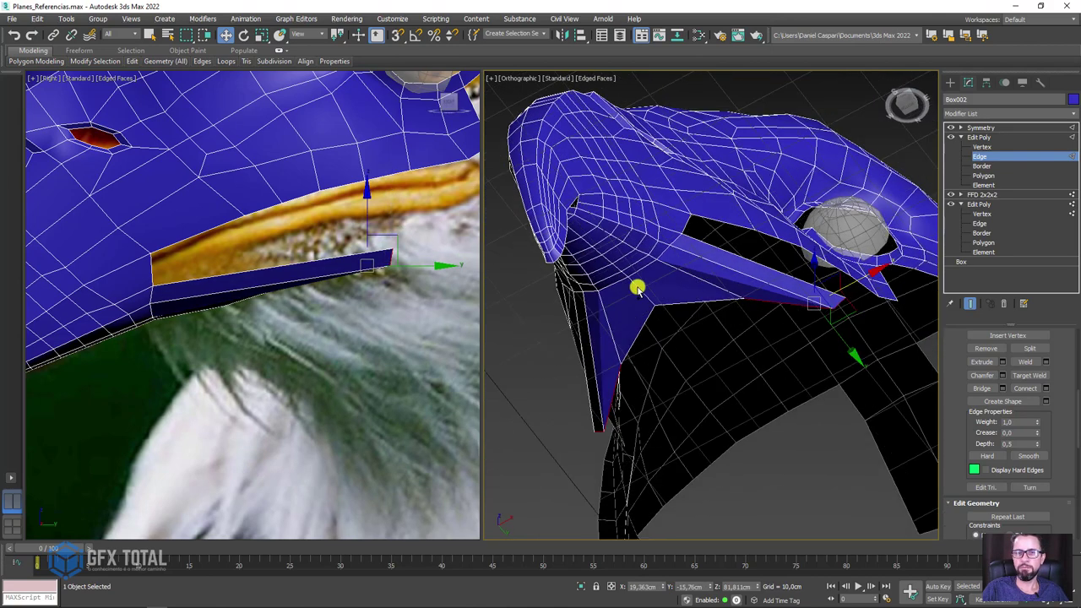
scroll(640, 287, up, 3)
click(982, 148)
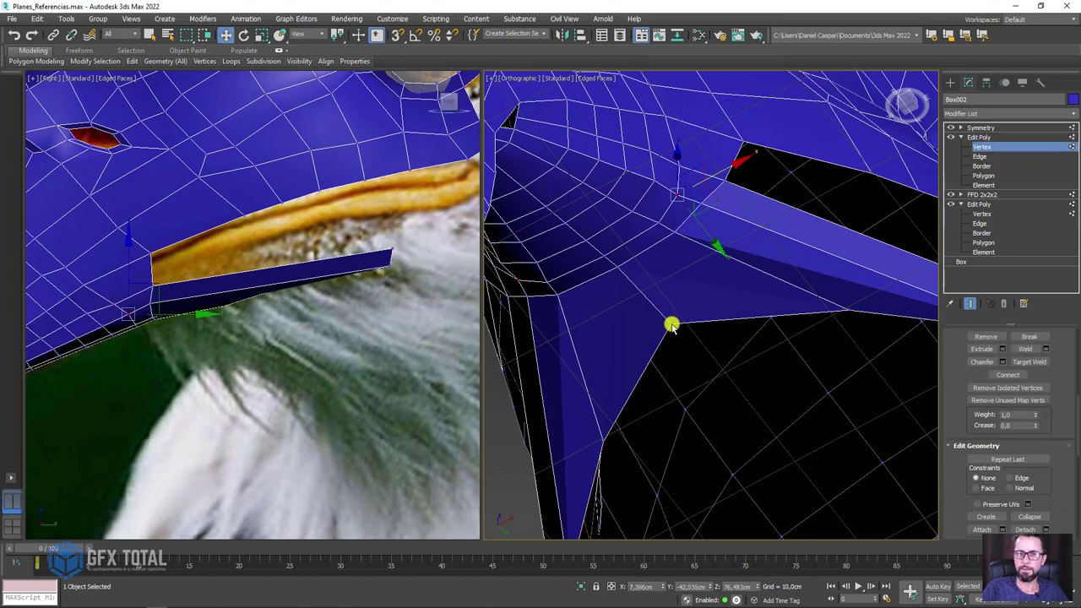
click(672, 325)
mouse_move(248, 280)
mouse_down()
mouse_move(285, 275)
mouse_move(309, 257)
mouse_up()
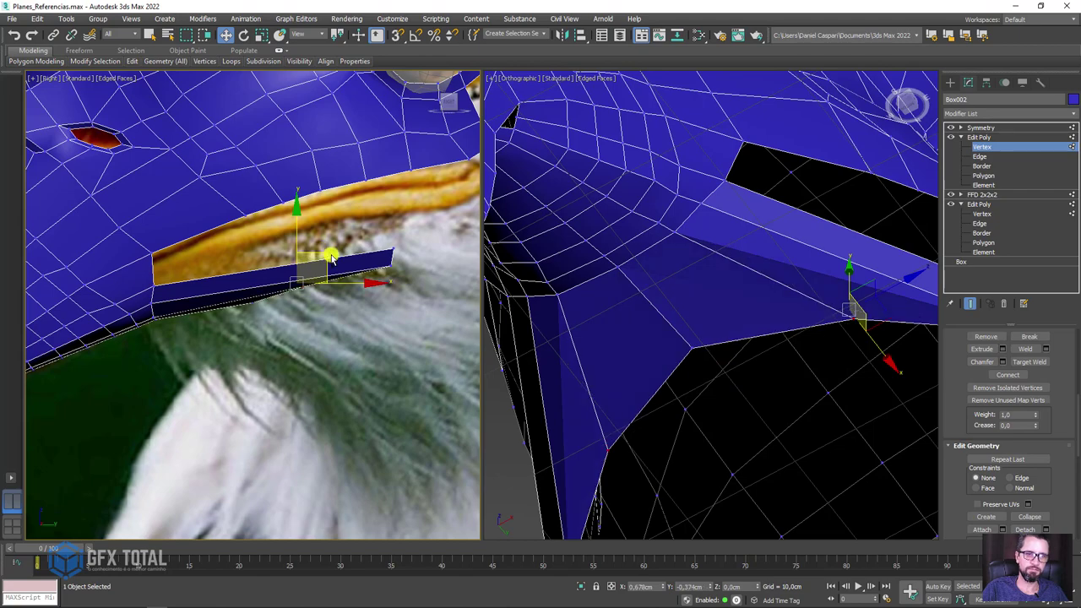
scroll(338, 253, down, 3)
mouse_move(639, 304)
alt+middle_down()
mouse_move(768, 330)
mouse_move(738, 360)
mouse_move(719, 347)
mouse_move(726, 252)
alt+middle_up()
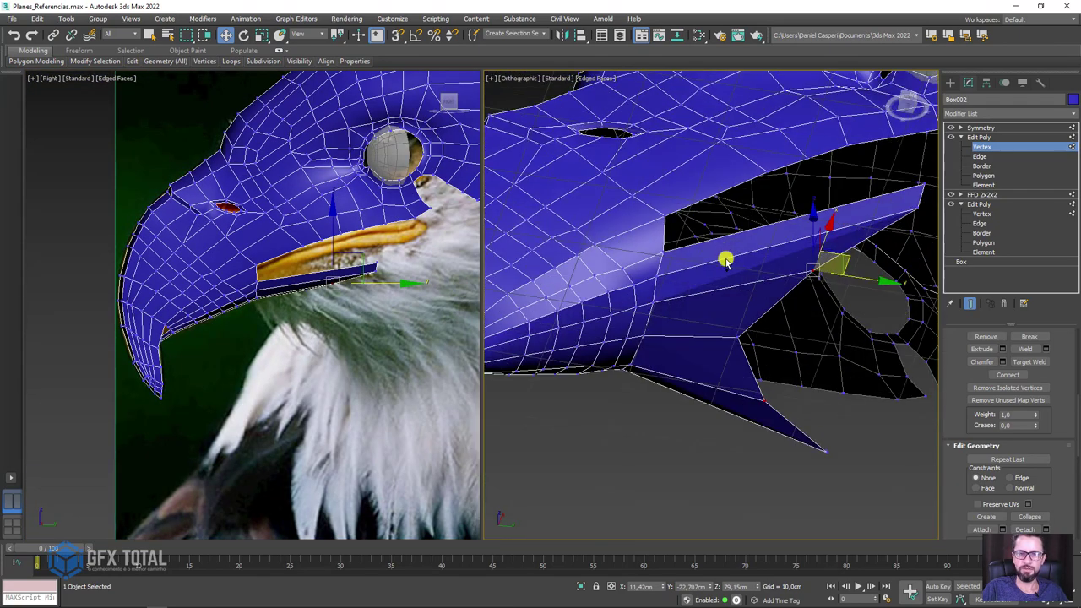
Bridge a beak-strip edge to the facing shell edge above it.
key(alt+c)
key(2)
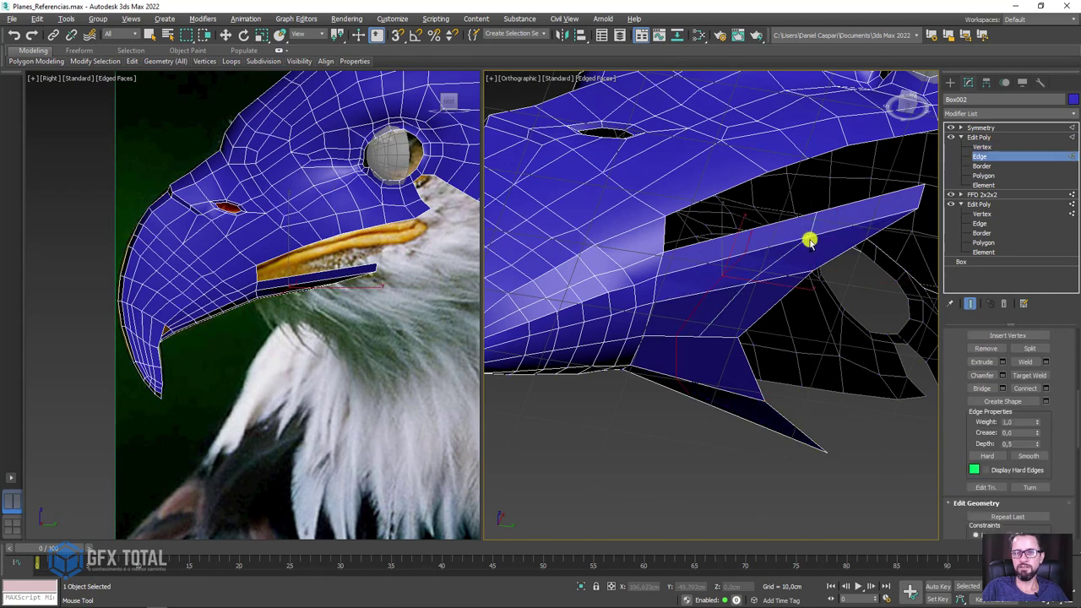
key(w)
click(741, 234)
drag(724, 234, 716, 150)
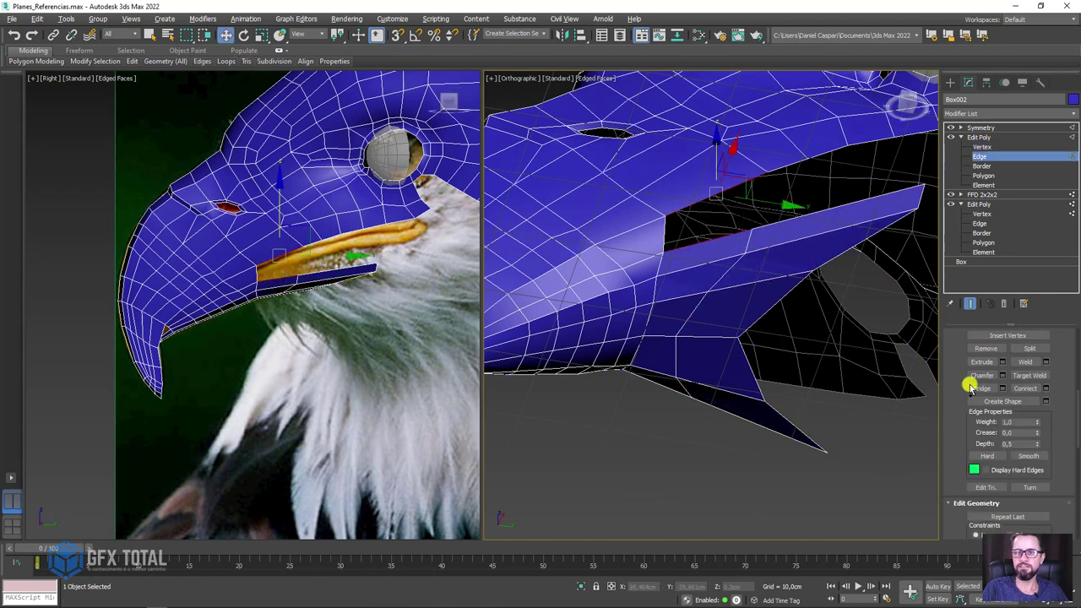
click(980, 388)
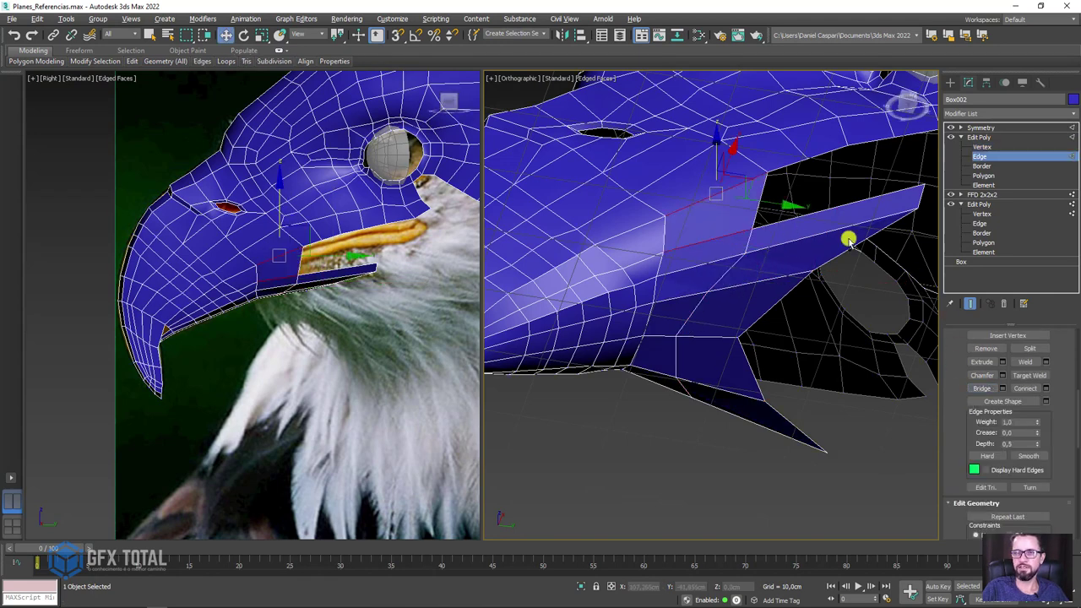
click(792, 231)
Bridge the remaining gap between the beak flap and the shell.
key(w)
click(798, 220)
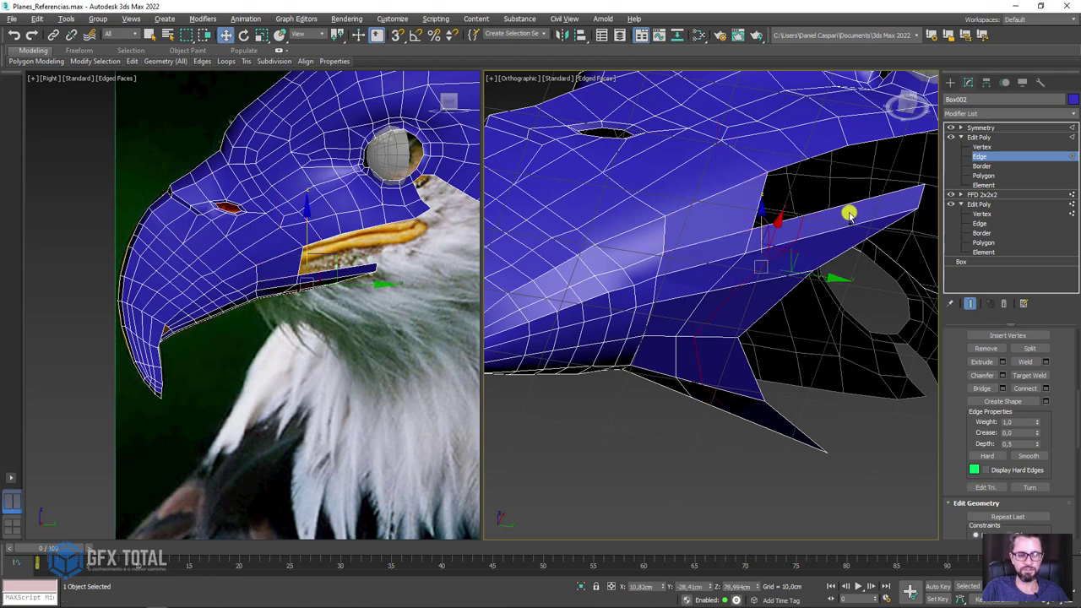
drag(807, 220, 785, 167)
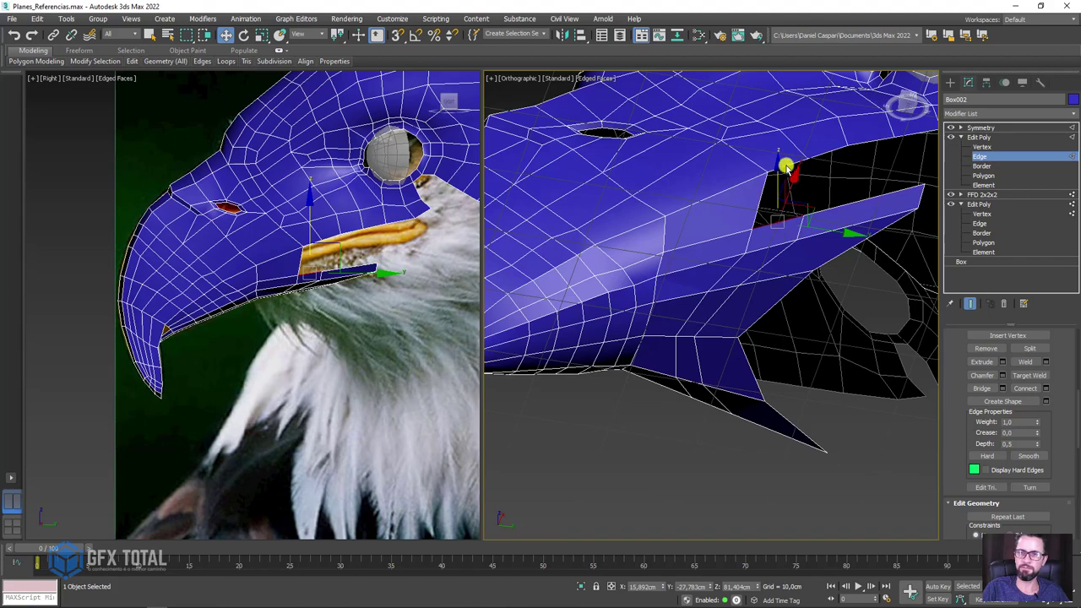
scroll(746, 299, up, 3)
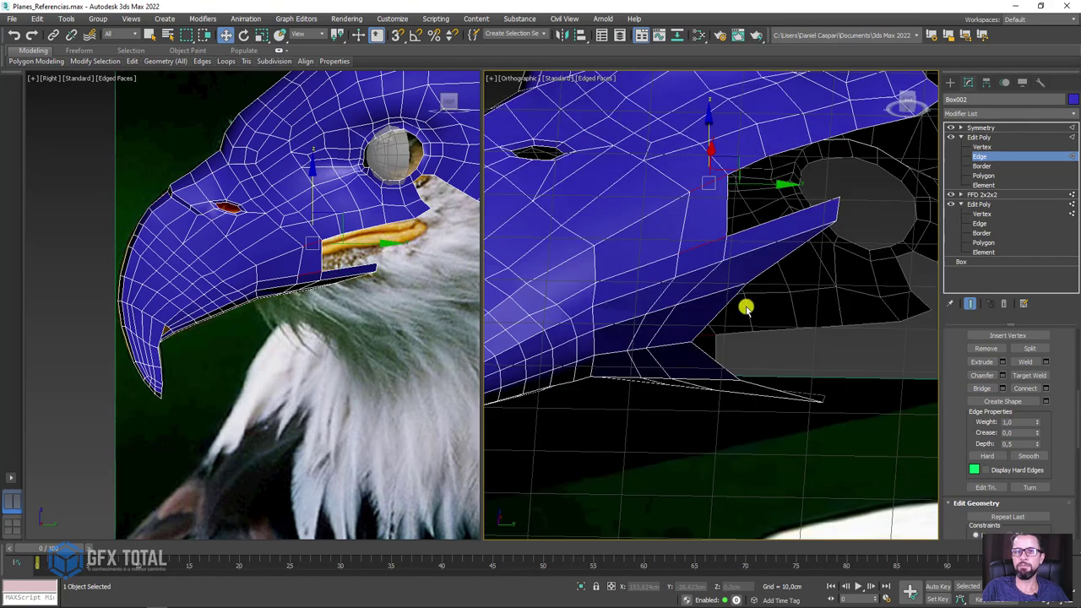
alt+middle_drag(746, 306, 766, 223)
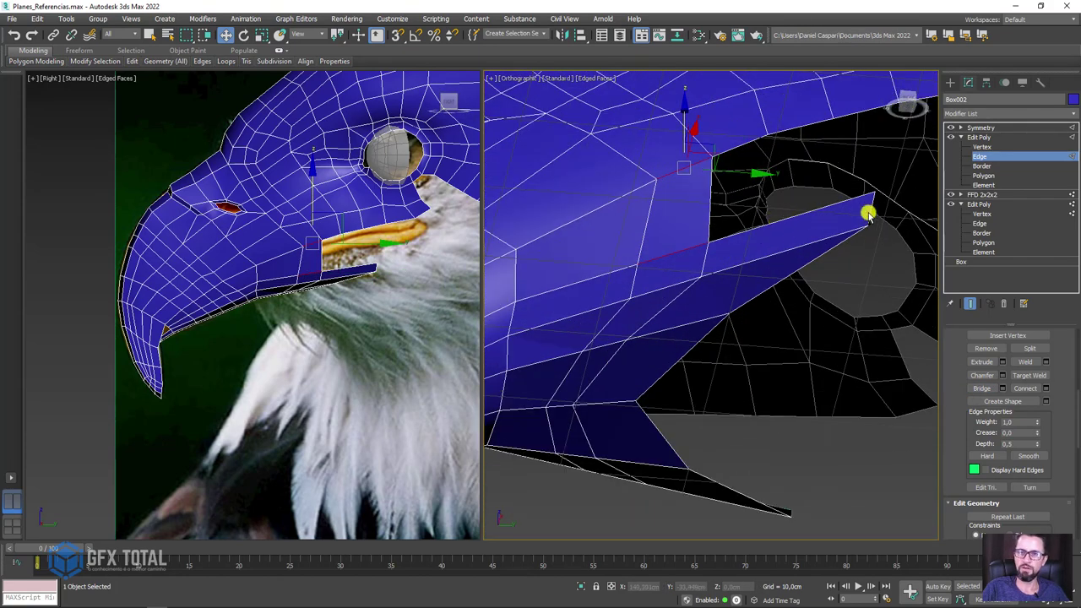
click(765, 262)
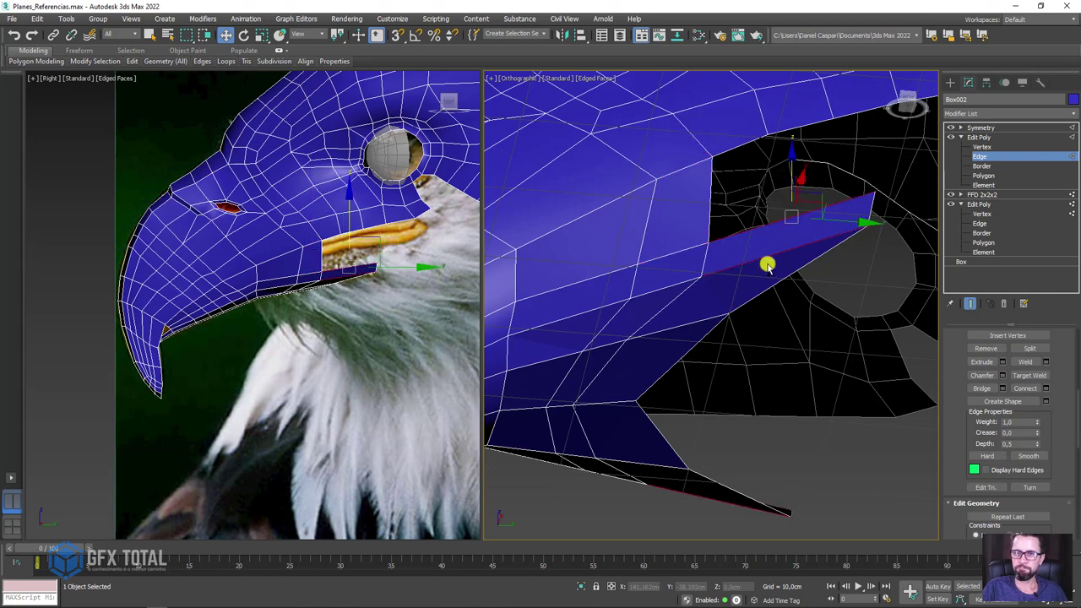
click(755, 225)
click(746, 148)
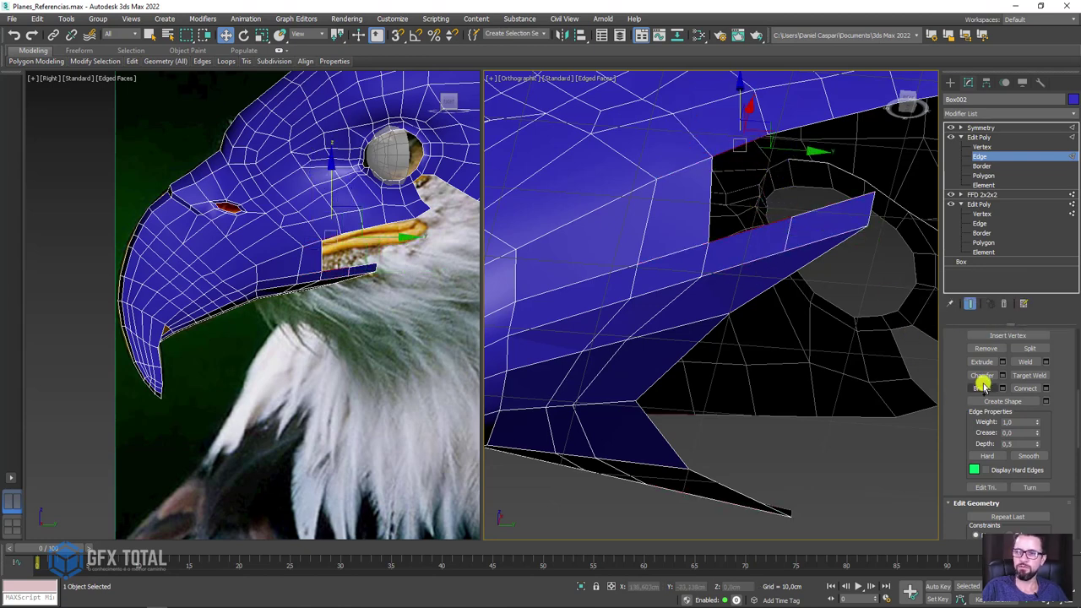
mouse_move(849, 248)
alt+middle_down()
mouse_move(715, 271)
mouse_move(712, 224)
alt+middle_up()
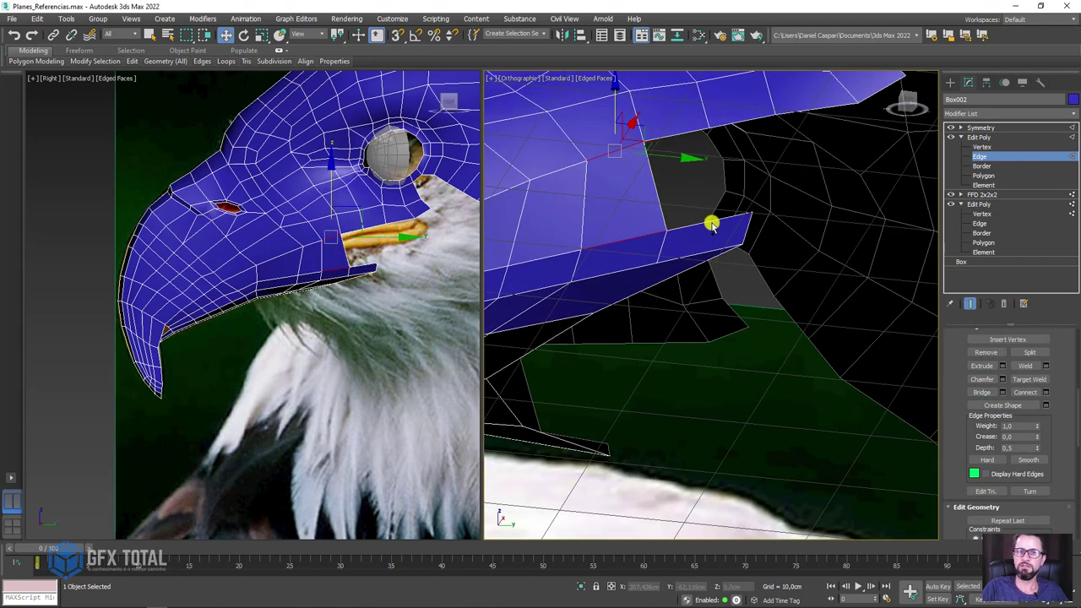
click(712, 224)
click(978, 394)
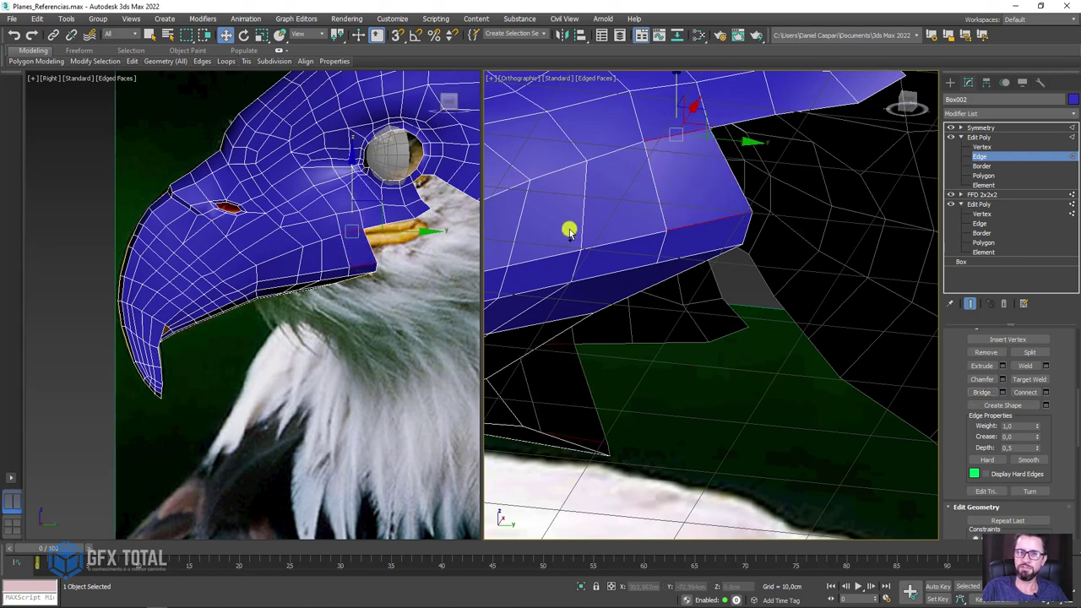
alt+middle_drag(570, 229, 583, 236)
scroll(393, 261, down, 2)
scroll(359, 247, up, 4)
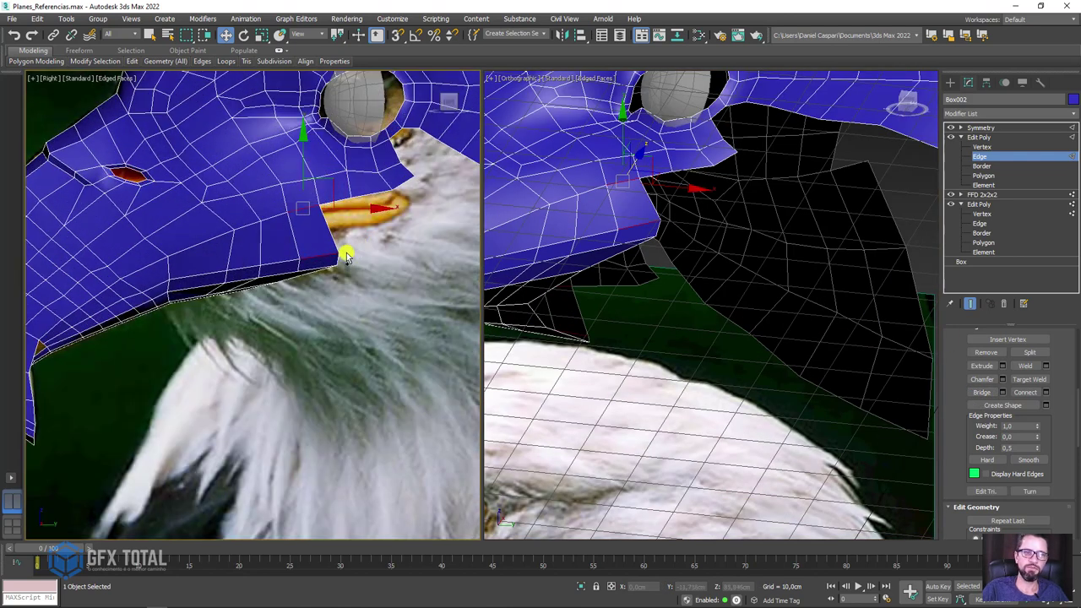
Set the viewports to Right and Front views framed on the mask's back edges.
mouse_move(294, 228)
middle_down()
mouse_move(371, 227)
mouse_move(365, 220)
mouse_move(380, 314)
mouse_move(348, 324)
middle_up()
key(l)
key(z)
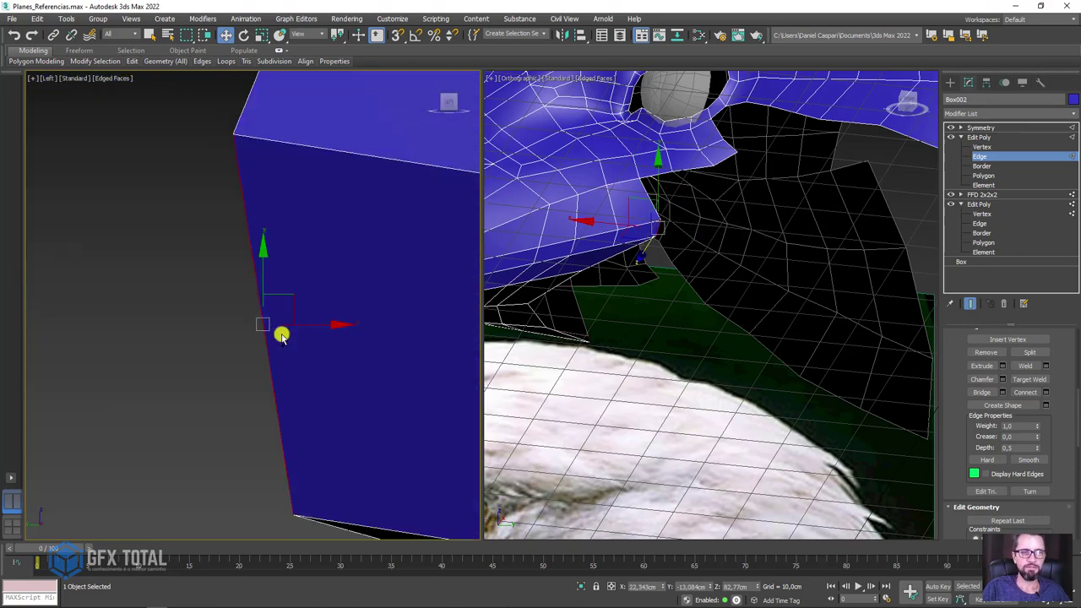
click(52, 81)
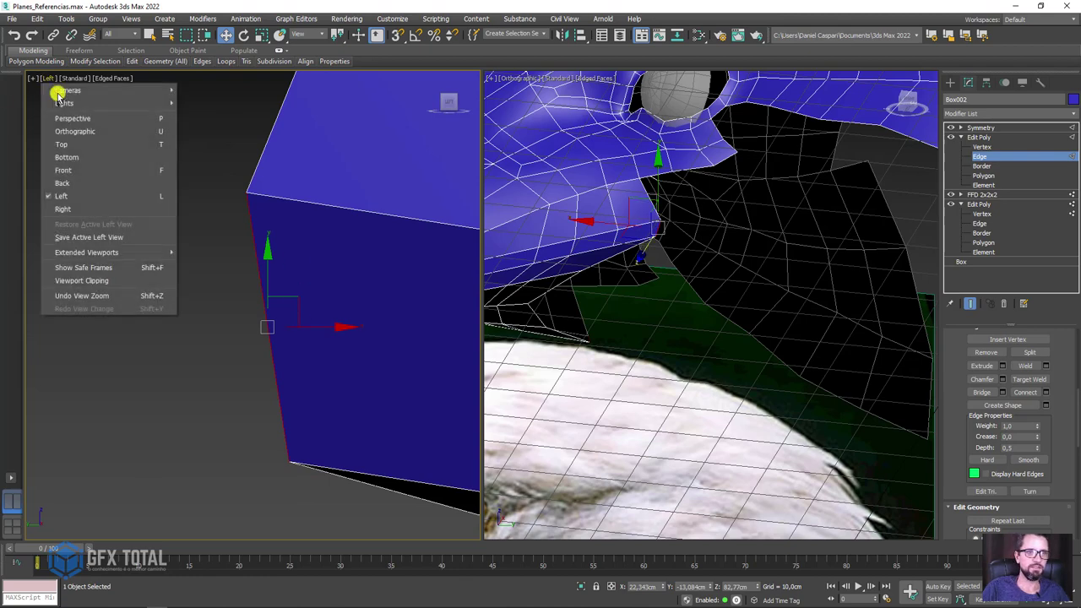
click(73, 198)
scroll(283, 253, down, 3)
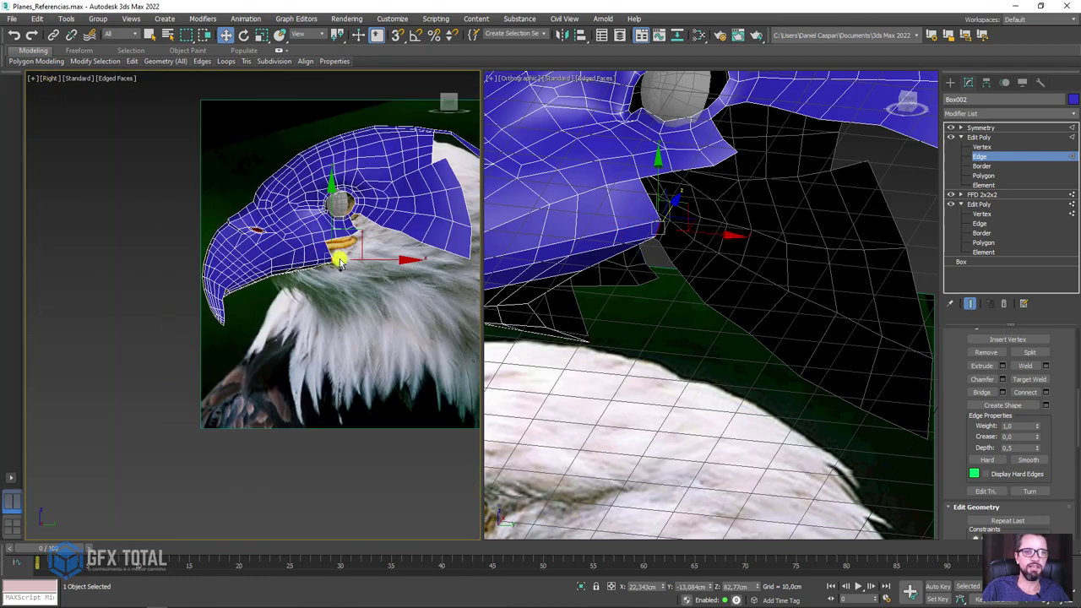
scroll(681, 259, down, 2)
key(f)
scroll(714, 193, down, 2)
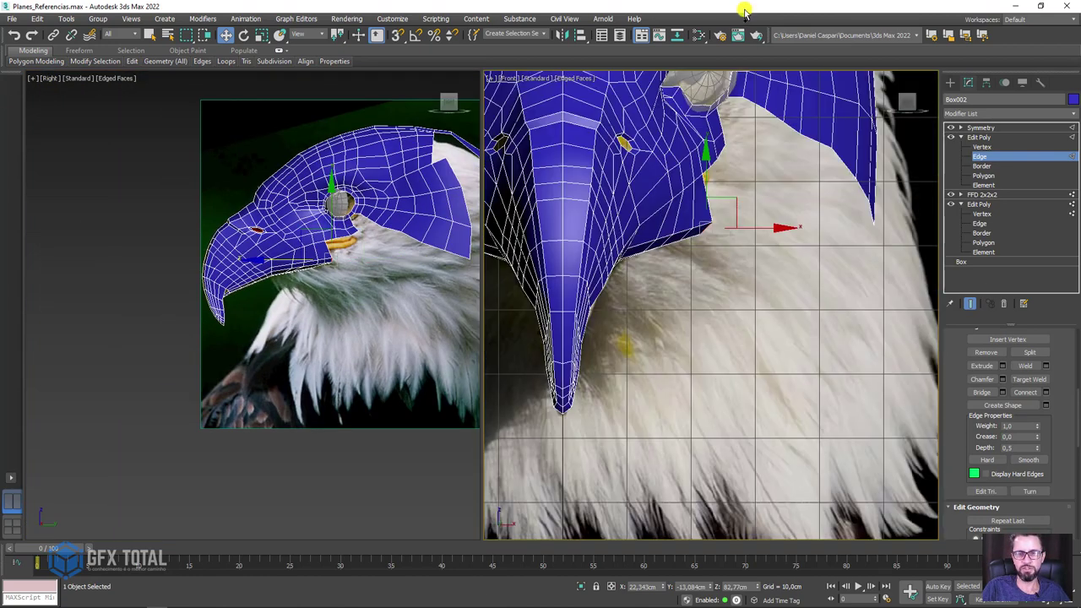
scroll(695, 237, up, 2)
scroll(696, 238, down, 2)
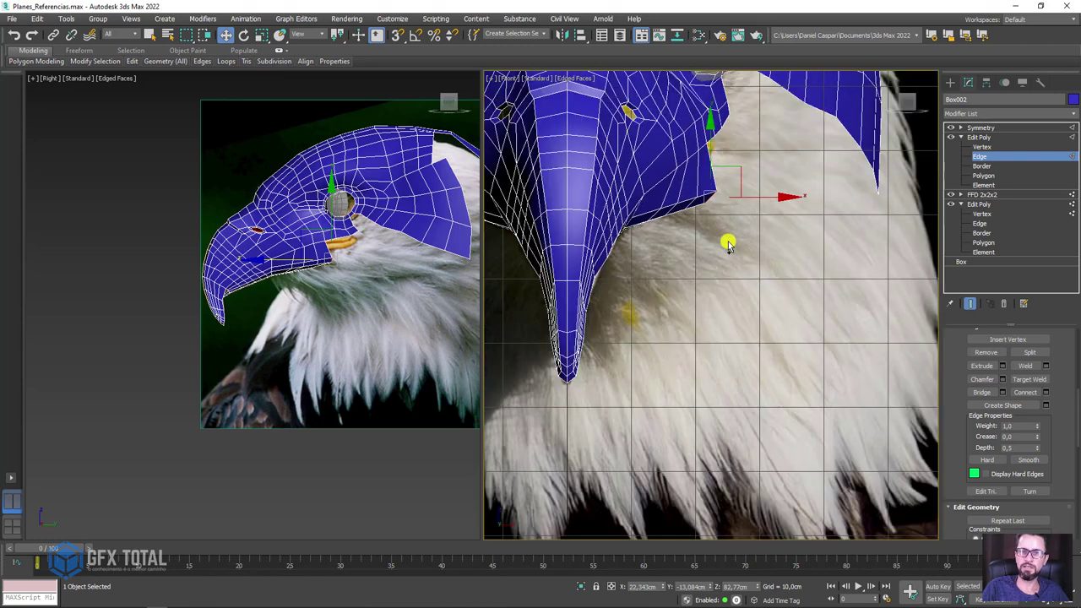
mouse_move(492, 289)
alt+middle_down()
mouse_move(647, 234)
mouse_move(613, 166)
mouse_move(651, 261)
mouse_move(671, 212)
alt+middle_up()
Extrude a new strip down from the back edges and shift it up and right.
shift+drag(671, 212, 658, 325)
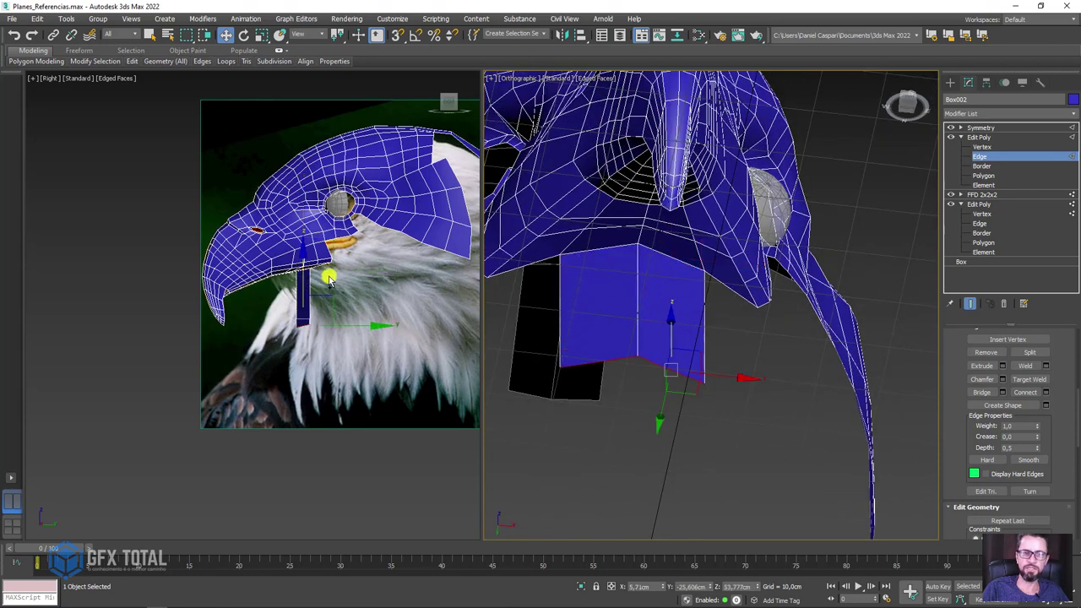
scroll(336, 315, up, 3)
mouse_move(321, 338)
mouse_down()
mouse_move(374, 284)
mouse_move(359, 257)
mouse_move(388, 304)
mouse_move(381, 308)
mouse_up()
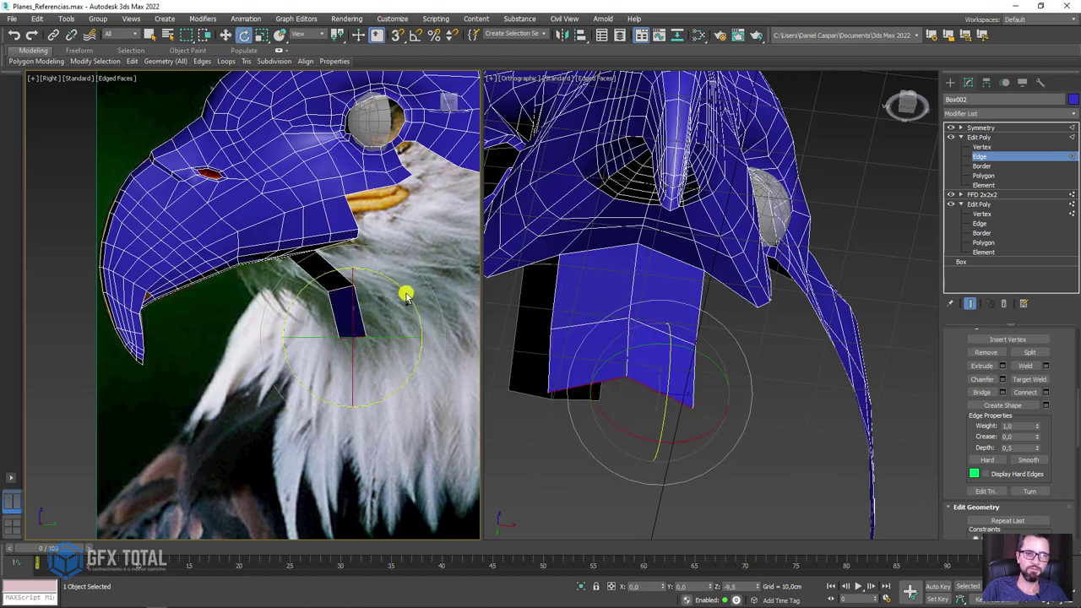
Raise the new strip's edge and reposition a corner vertex of the throat piece.
key(w)
mouse_move(372, 308)
mouse_down()
mouse_move(356, 288)
mouse_move(312, 331)
mouse_up()
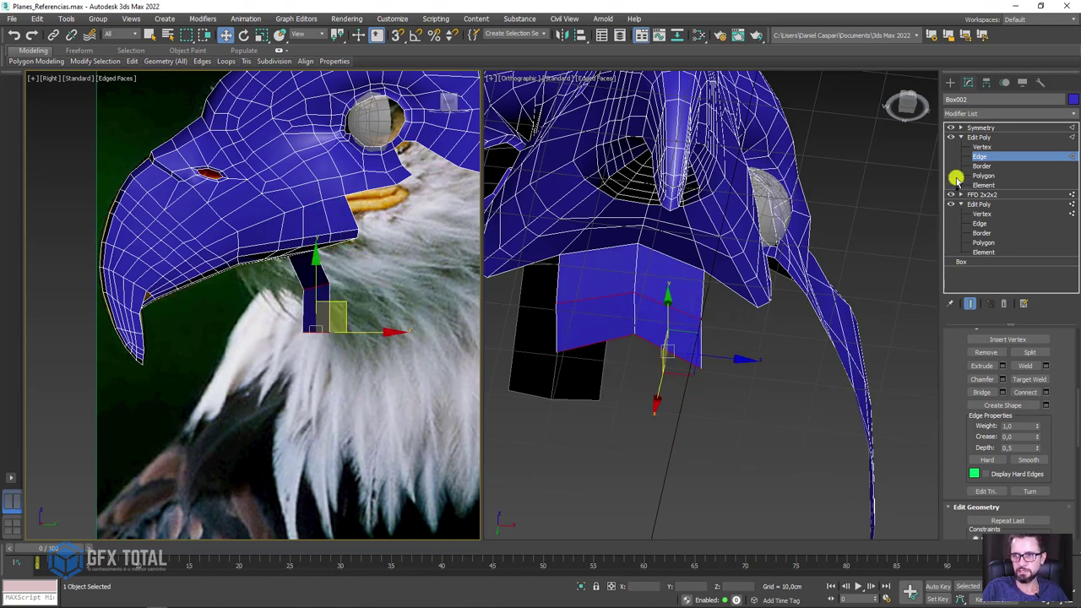
click(982, 147)
drag(708, 404, 684, 357)
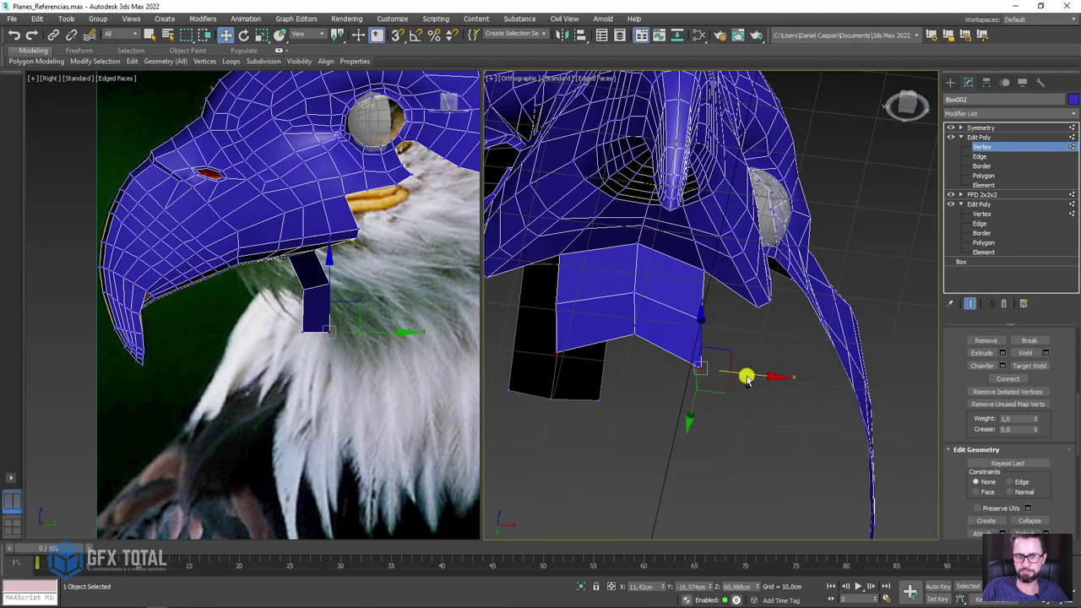
drag(763, 376, 754, 350)
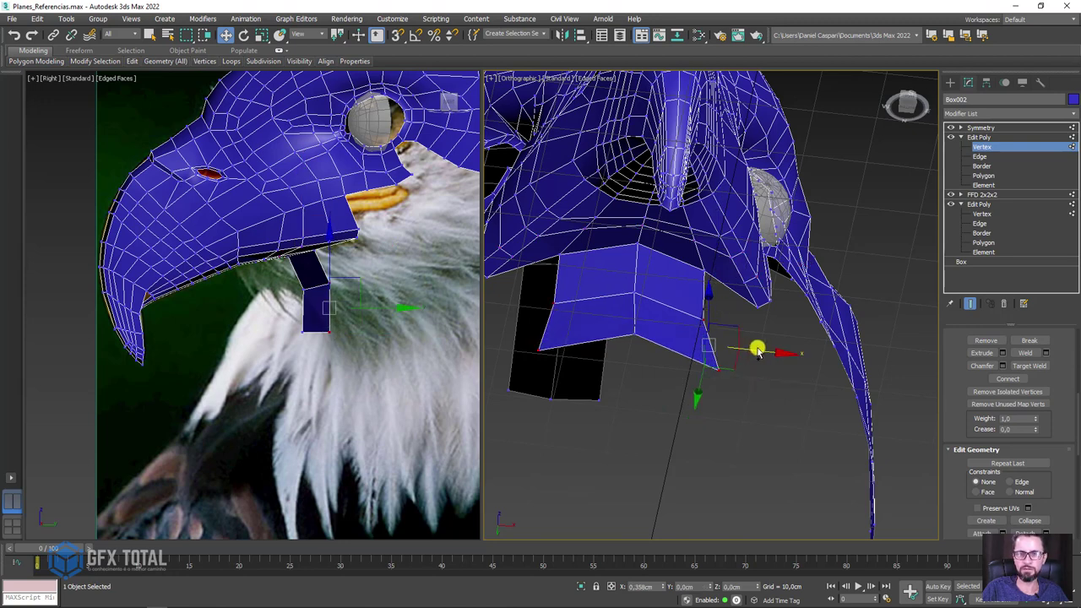
Pull the piece's vertices down along the reference neck in the side and perspective views.
scroll(319, 374, down, 3)
middle_drag(321, 241, 264, 193)
scroll(264, 192, down, 2)
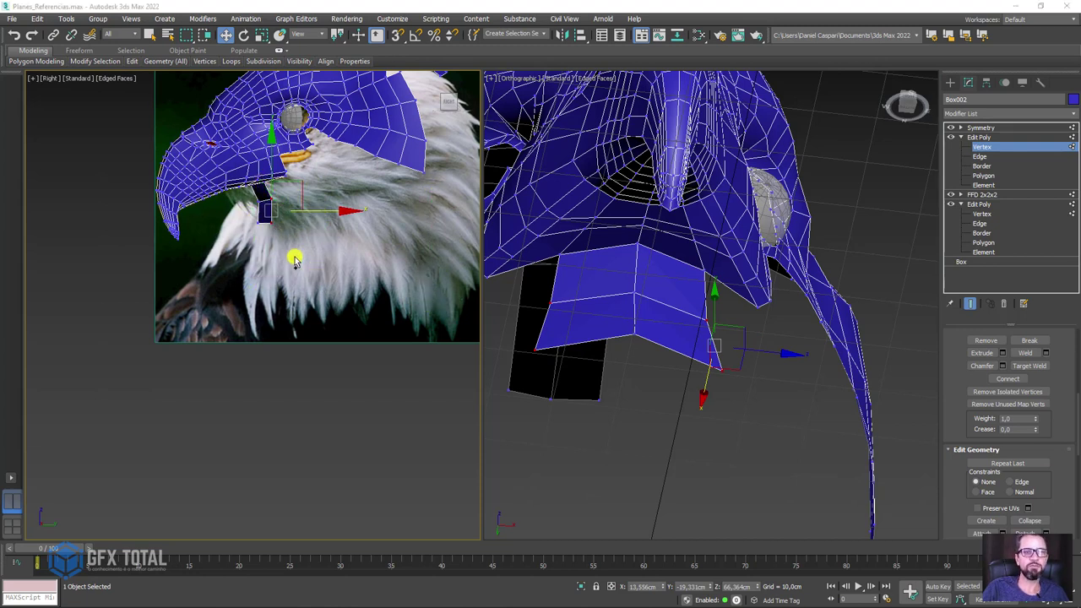
scroll(288, 240, up, 3)
scroll(276, 231, up, 2)
mouse_move(268, 194)
mouse_down()
mouse_move(300, 190)
mouse_move(304, 212)
mouse_up()
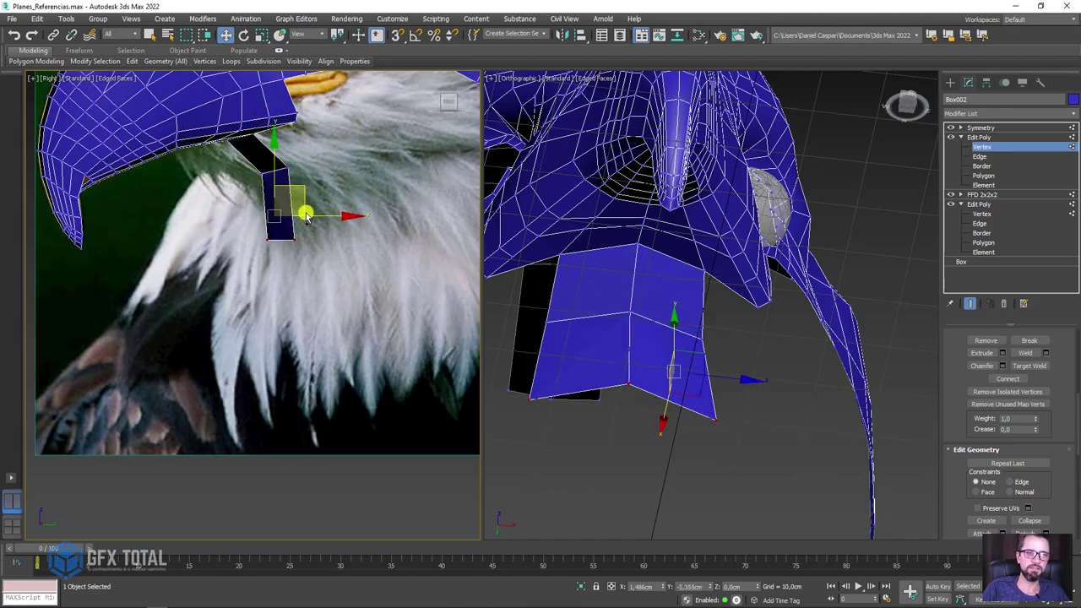
scroll(304, 212, down, 5)
mouse_move(620, 267)
alt+middle_down()
mouse_move(735, 296)
mouse_move(664, 290)
alt+middle_up()
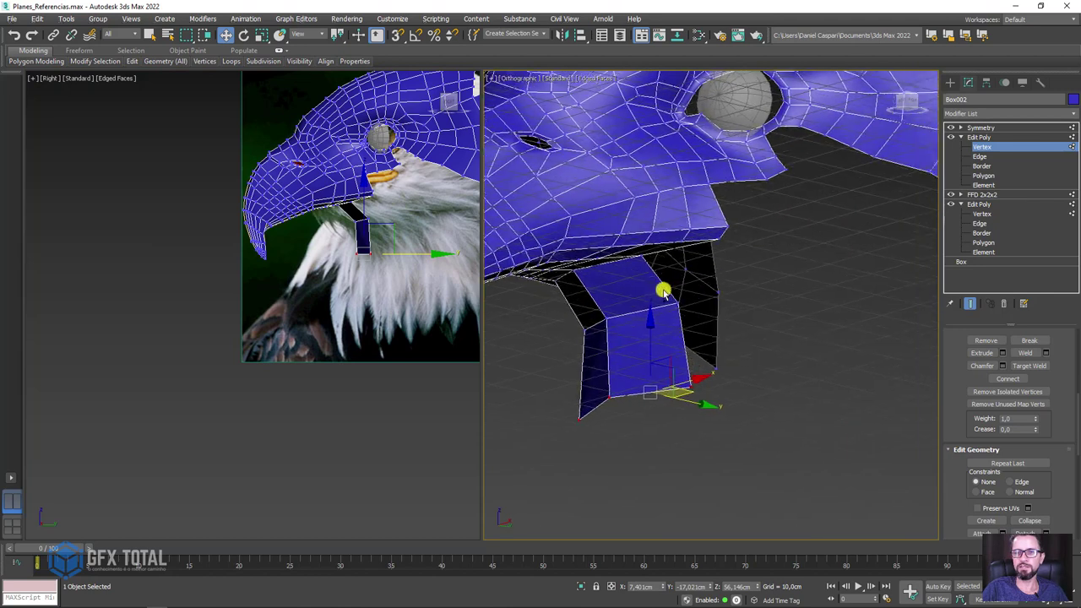
Extrude a new strip from the piece's vertical side edge toward the back.
click(978, 157)
click(706, 346)
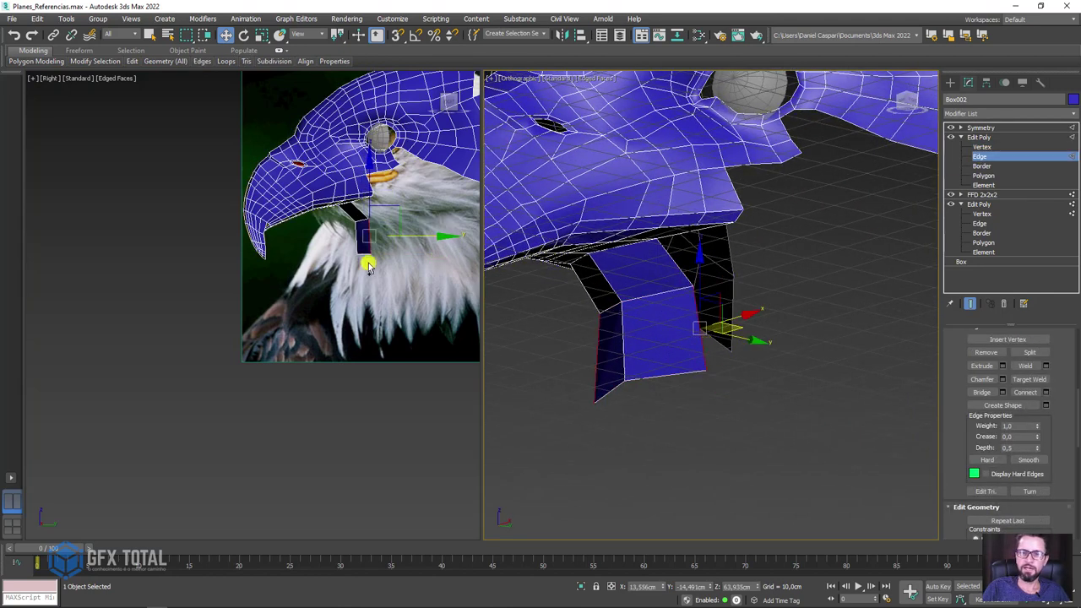
mouse_move(367, 259)
alt+middle_down()
mouse_move(204, 230)
mouse_move(79, 101)
alt+middle_up()
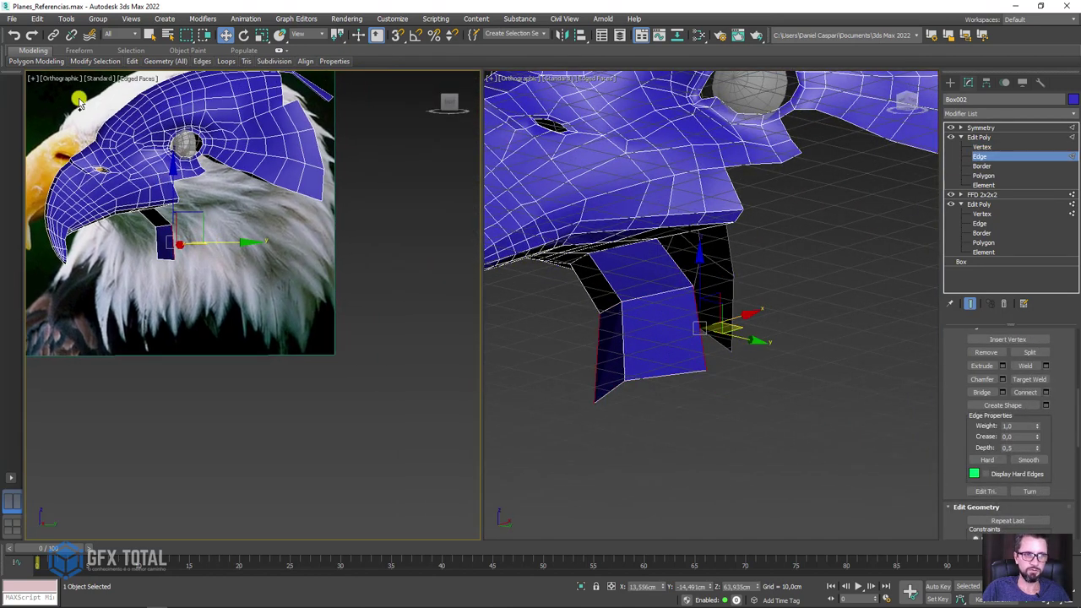
click(52, 80)
click(63, 206)
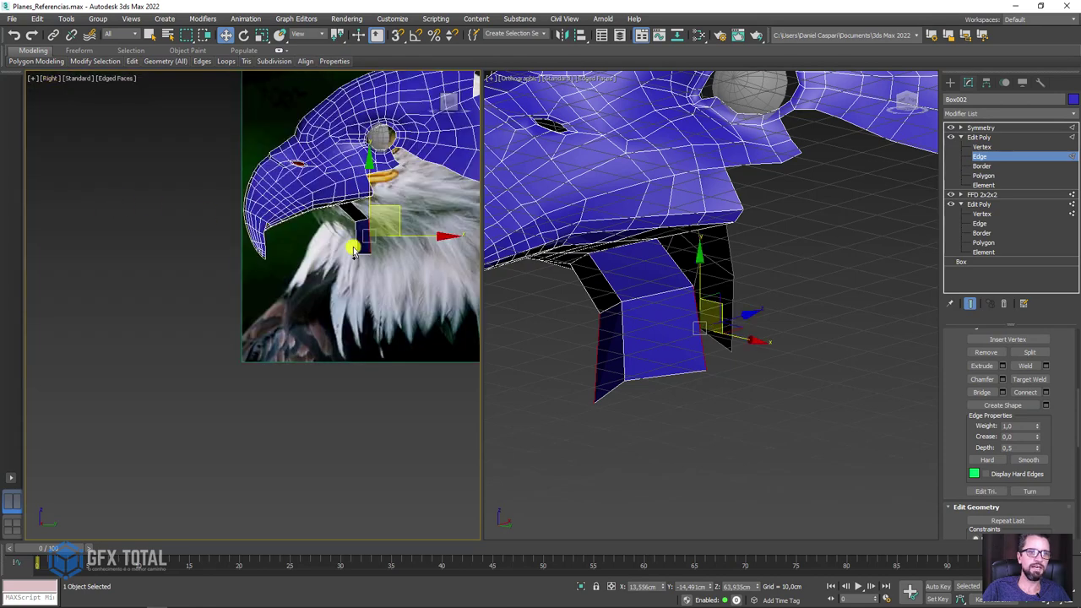
middle_drag(330, 239, 174, 239)
shift+drag(173, 239, 291, 234)
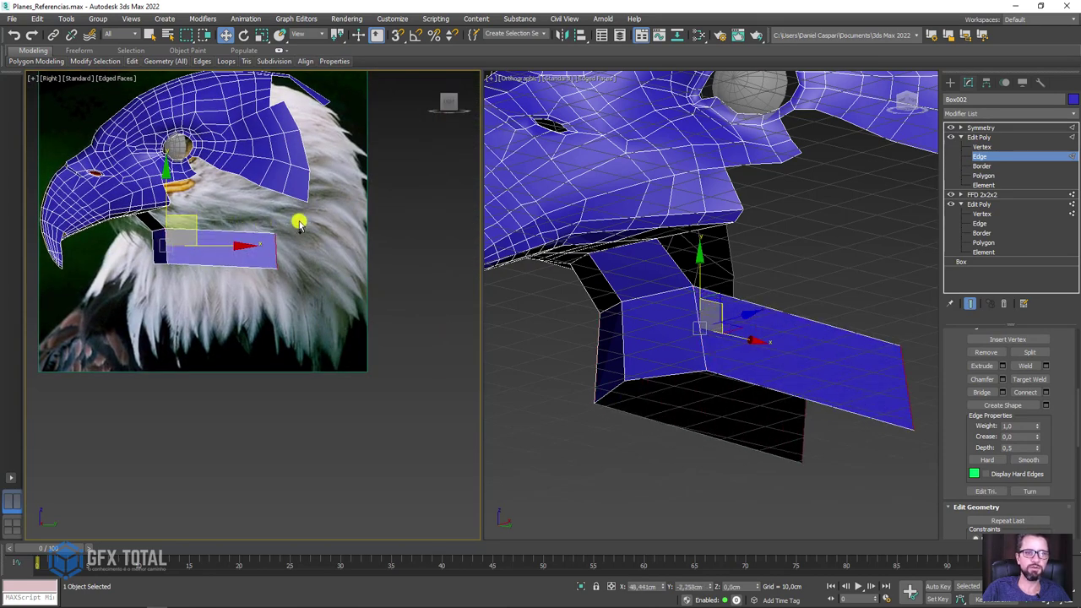
Stretch the strip across the front and lengthen it up toward the back of the head.
mouse_move(686, 272)
alt+middle_down()
mouse_move(659, 270)
mouse_move(700, 261)
alt+middle_up()
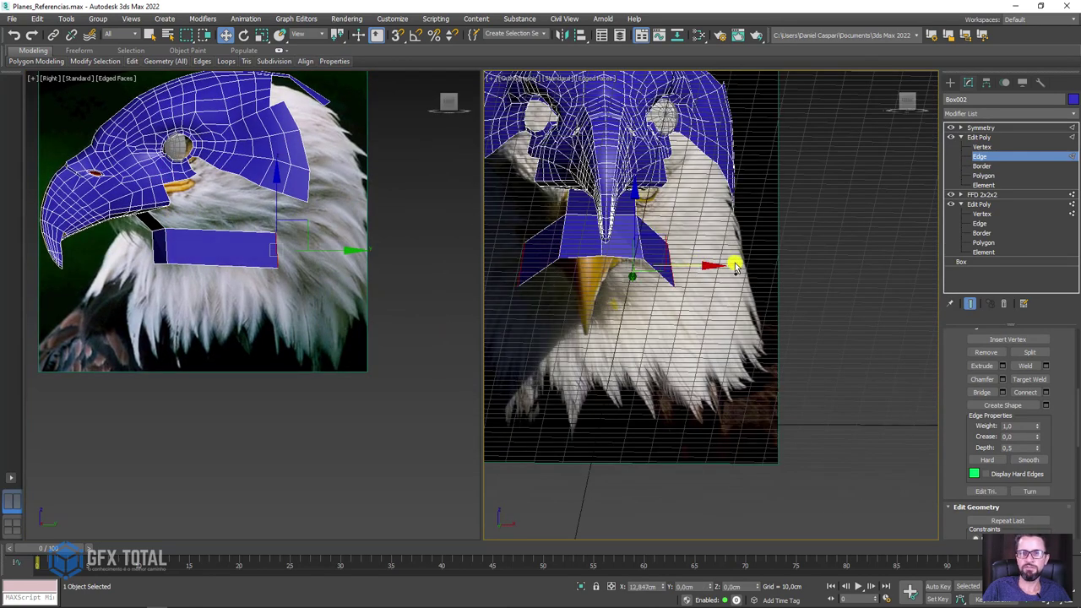
alt+middle_drag(770, 259, 743, 295)
scroll(743, 295, up, 5)
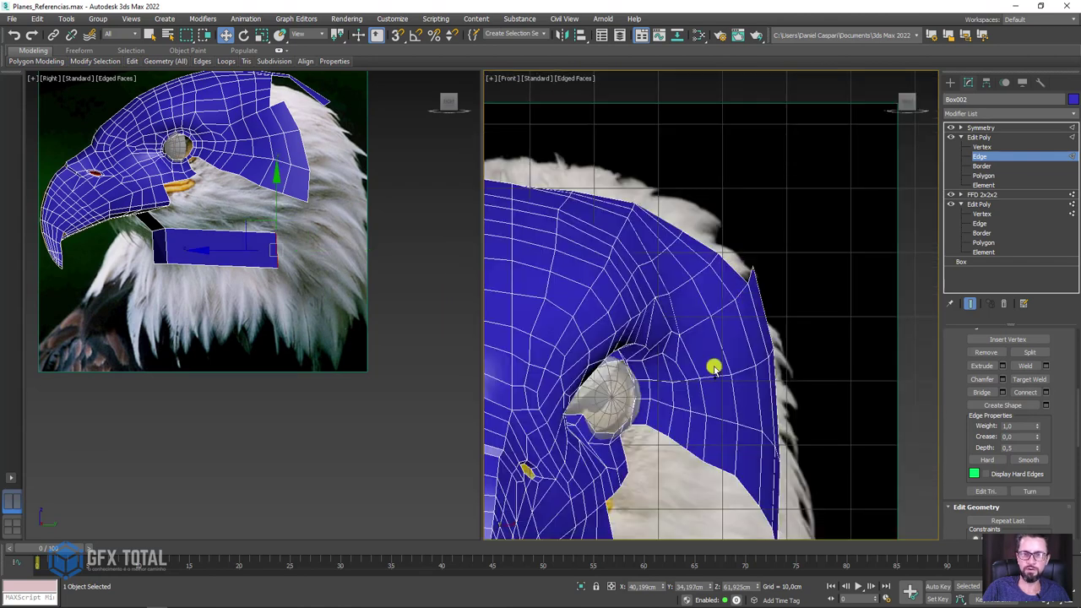
scroll(719, 193, down, 4)
mouse_move(773, 325)
mouse_down()
mouse_move(761, 297)
mouse_move(774, 278)
mouse_up()
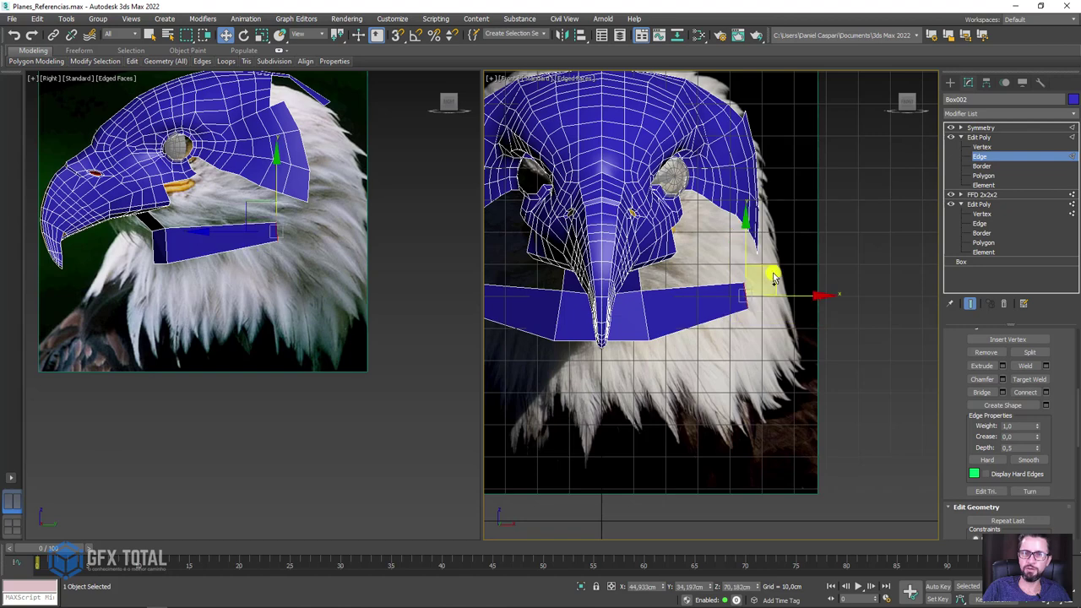
middle_drag(315, 255, 256, 252)
scroll(256, 251, up, 1)
drag(254, 246, 314, 217)
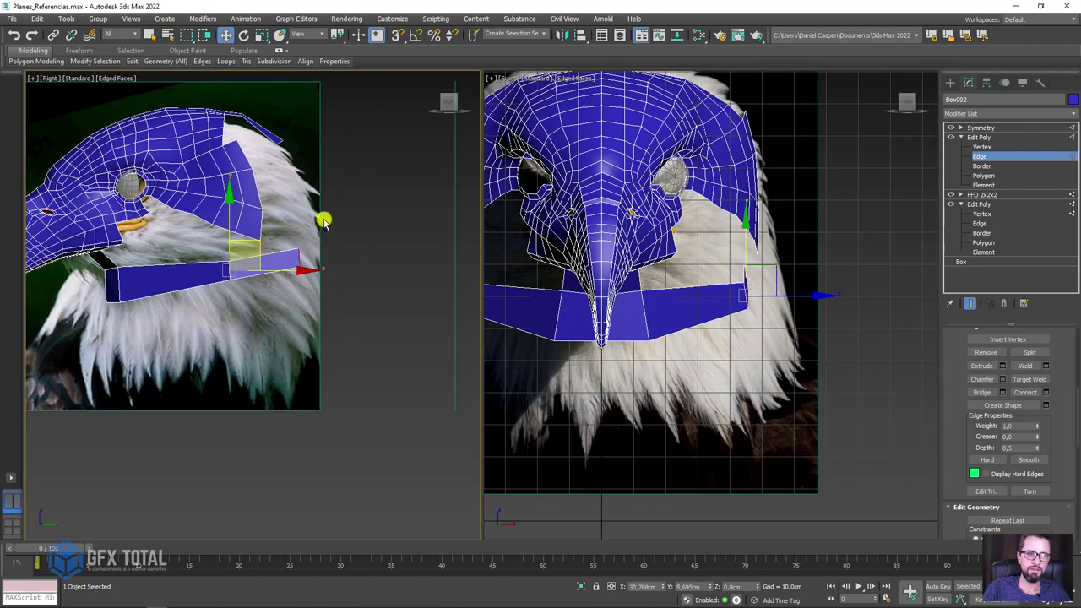
Pull the strip's end edge in toward the centre behind the neck.
key(e)
key(r)
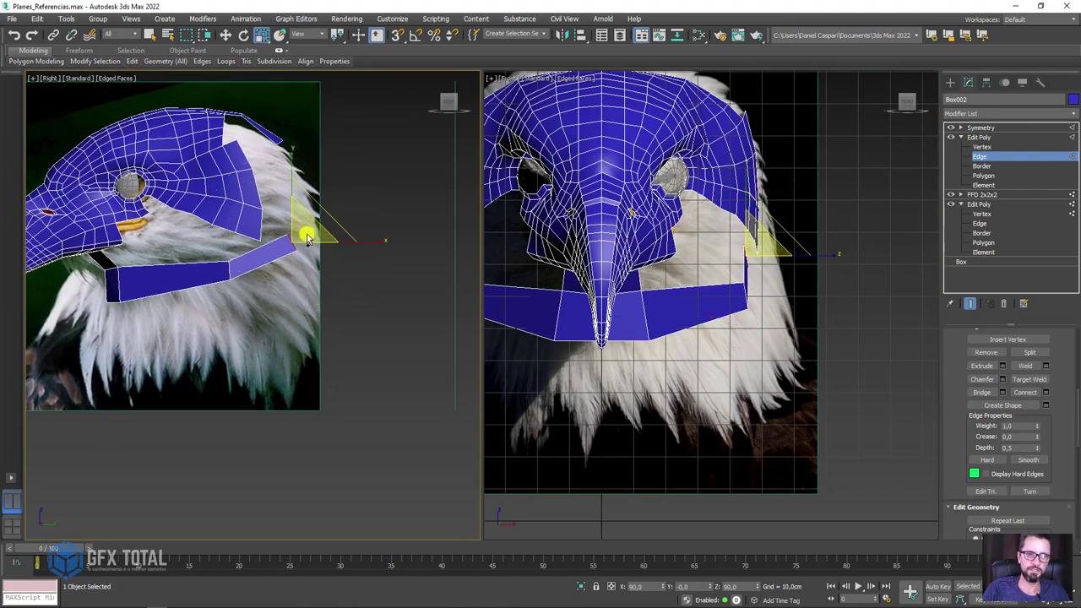
key(w)
right_click(700, 251)
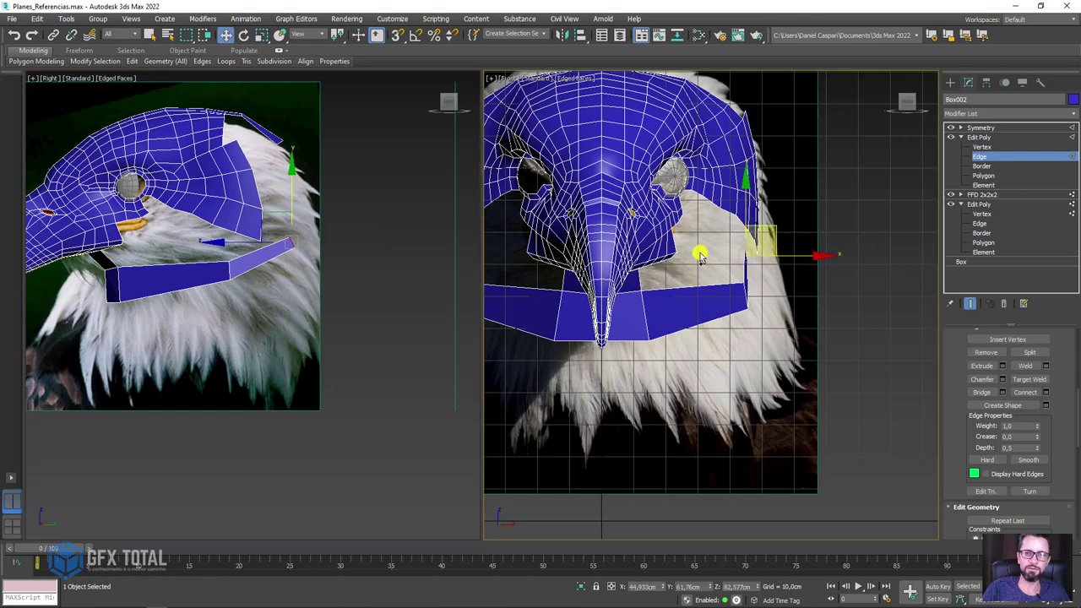
scroll(744, 258, up, 1)
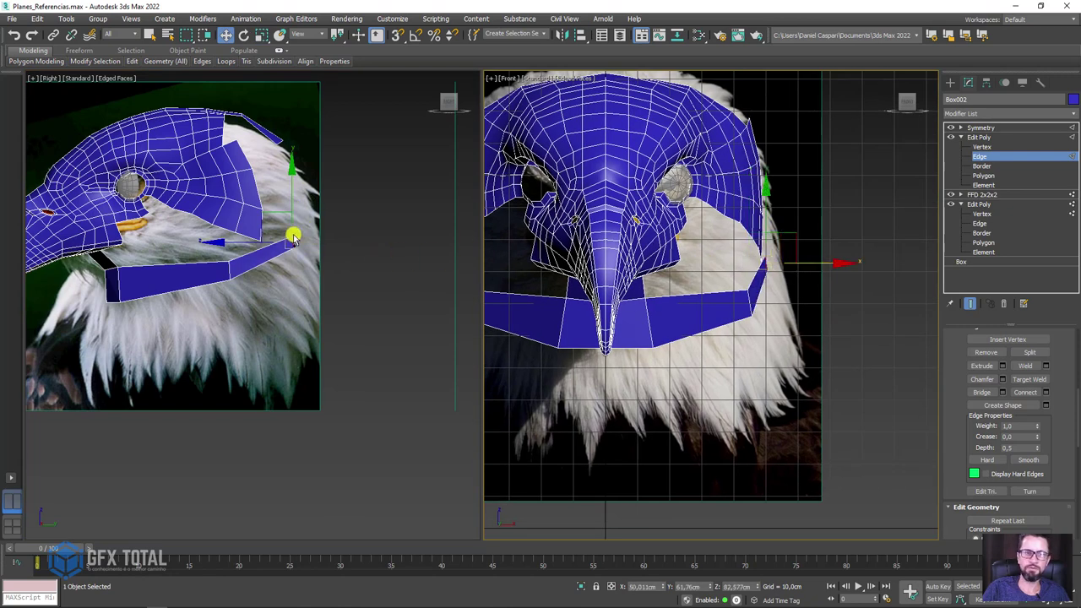
scroll(294, 238, up, 3)
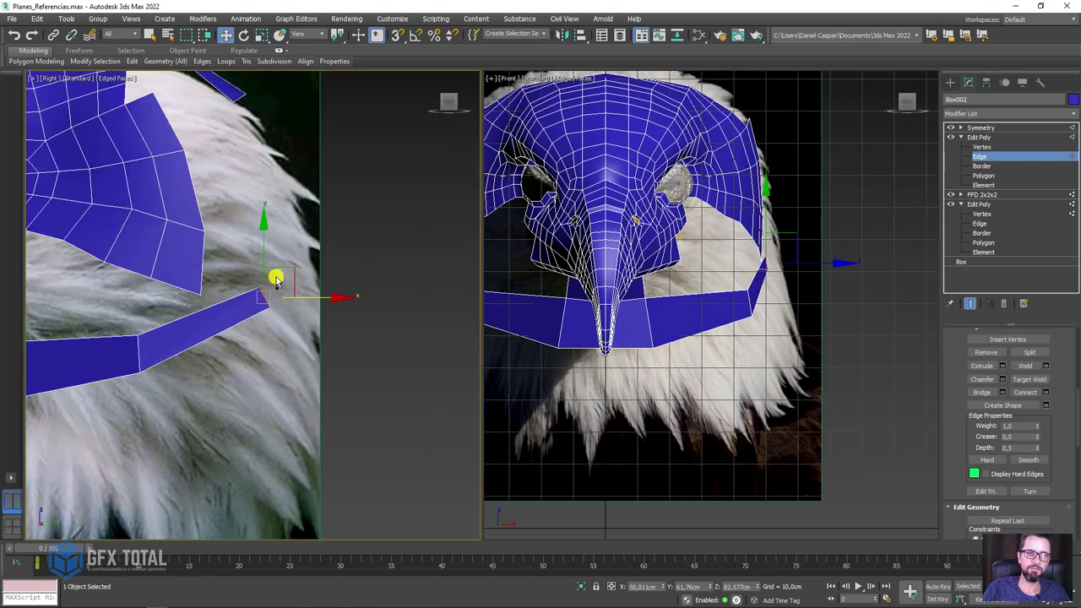
right_click(746, 267)
mouse_move(820, 246)
mouse_down()
mouse_move(785, 258)
mouse_move(732, 244)
mouse_up()
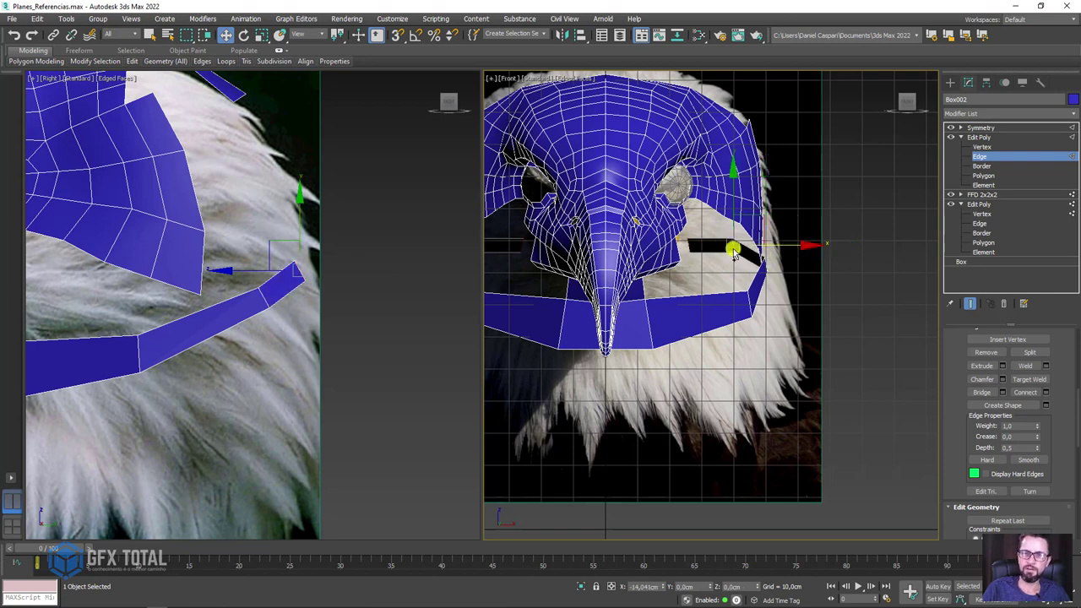
alt+middle_drag(741, 285, 691, 284)
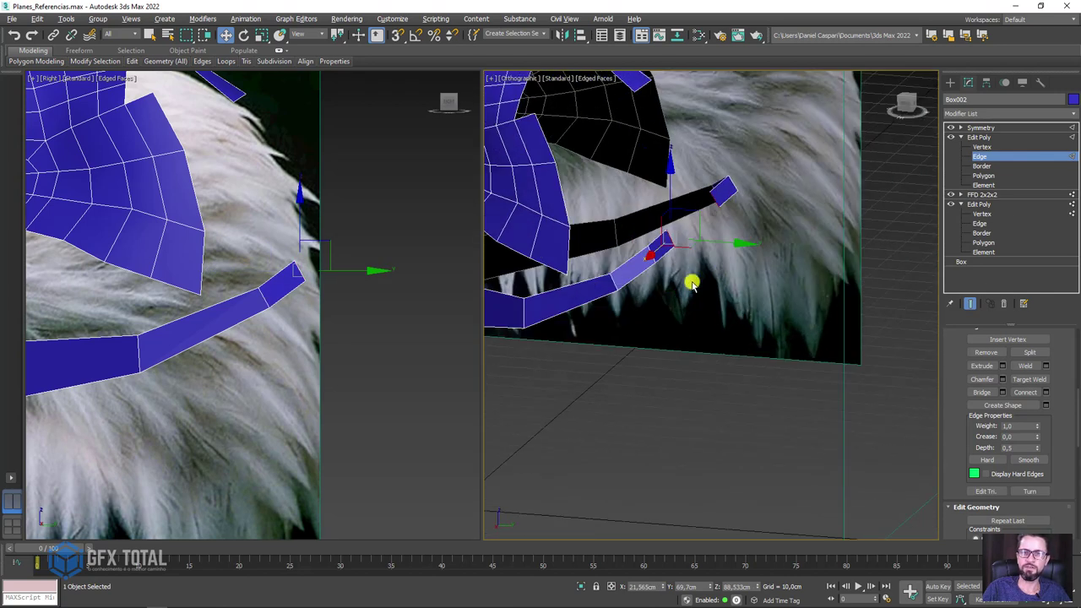
Select the band's end edge and view it from below.
click(724, 245)
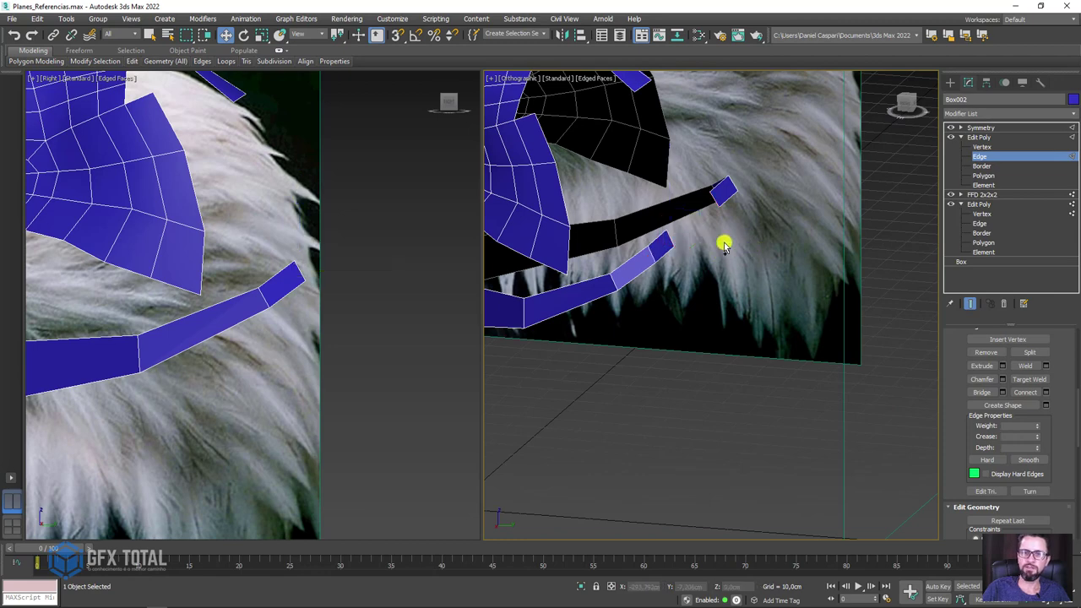
click(667, 241)
alt+middle_drag(758, 251, 774, 338)
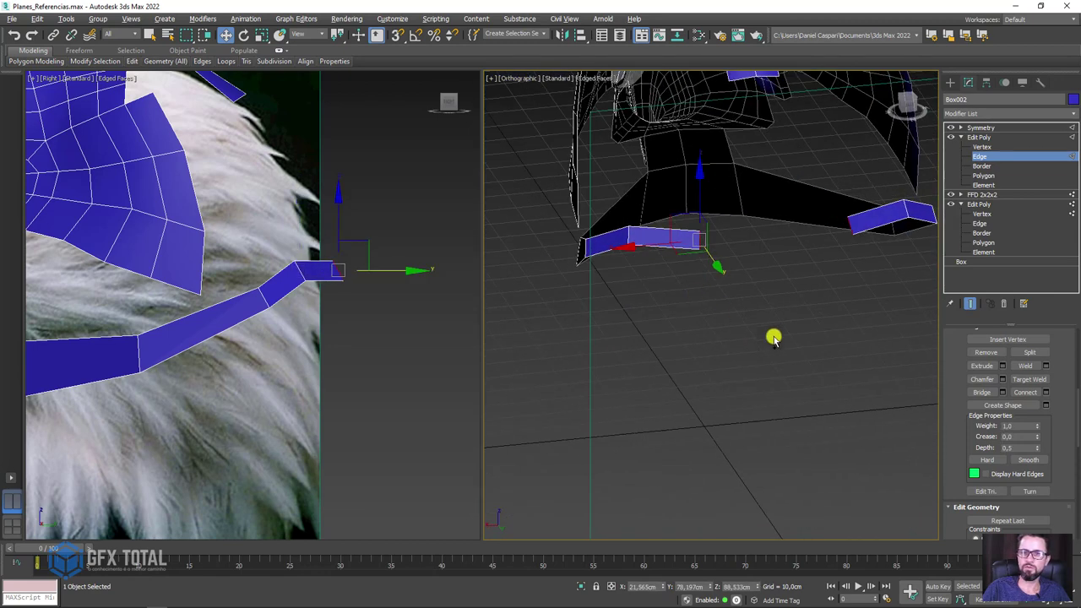
scroll(1078, 474, down, 5)
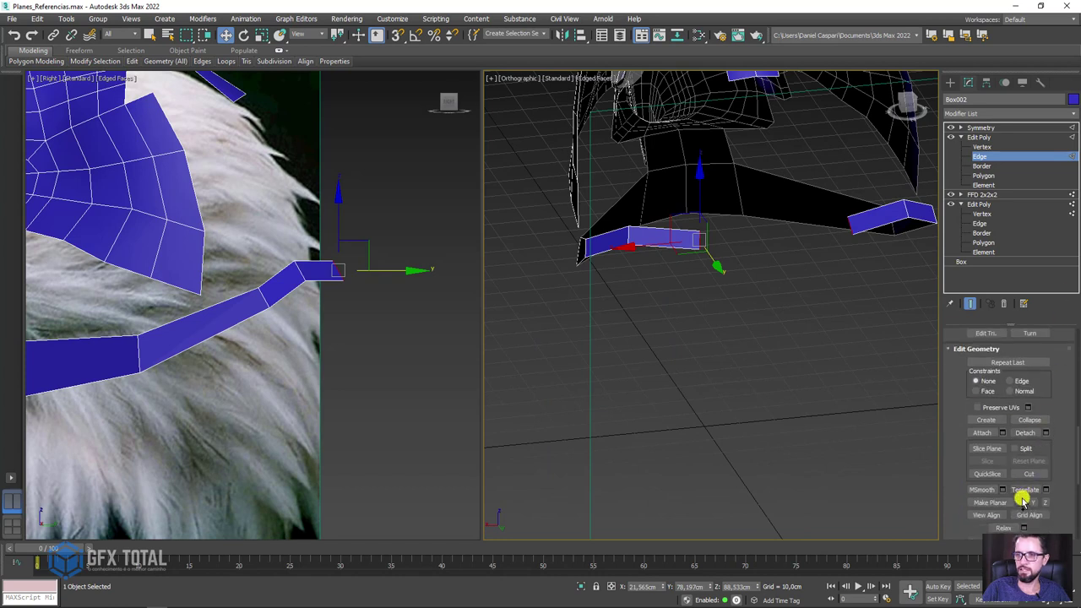
Set the band end edge's absolute X position to 0 in the Move Type-In.
right_click(221, 35)
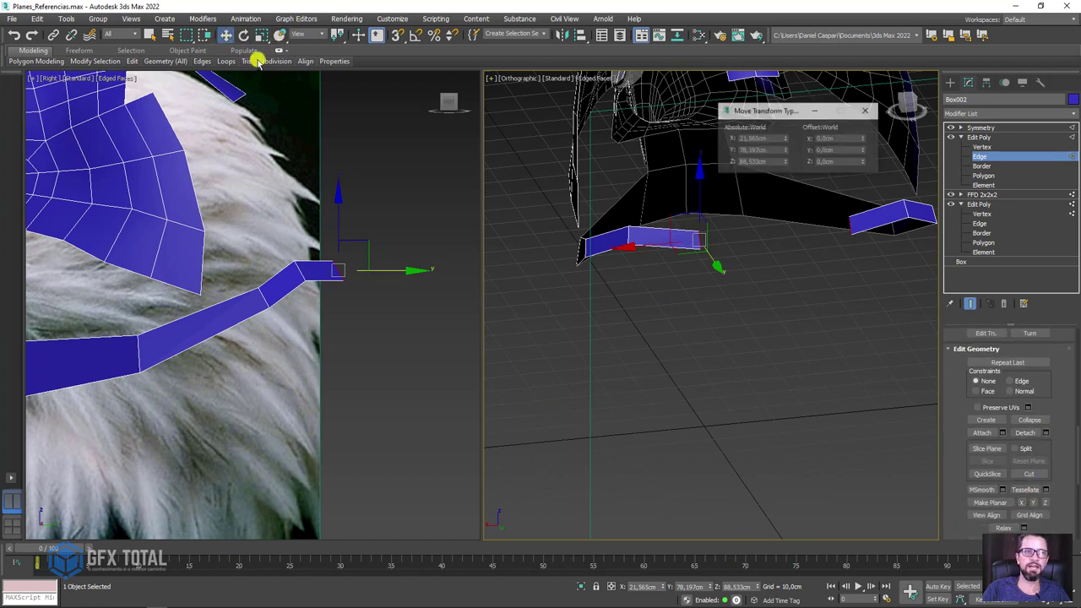
right_click(785, 140)
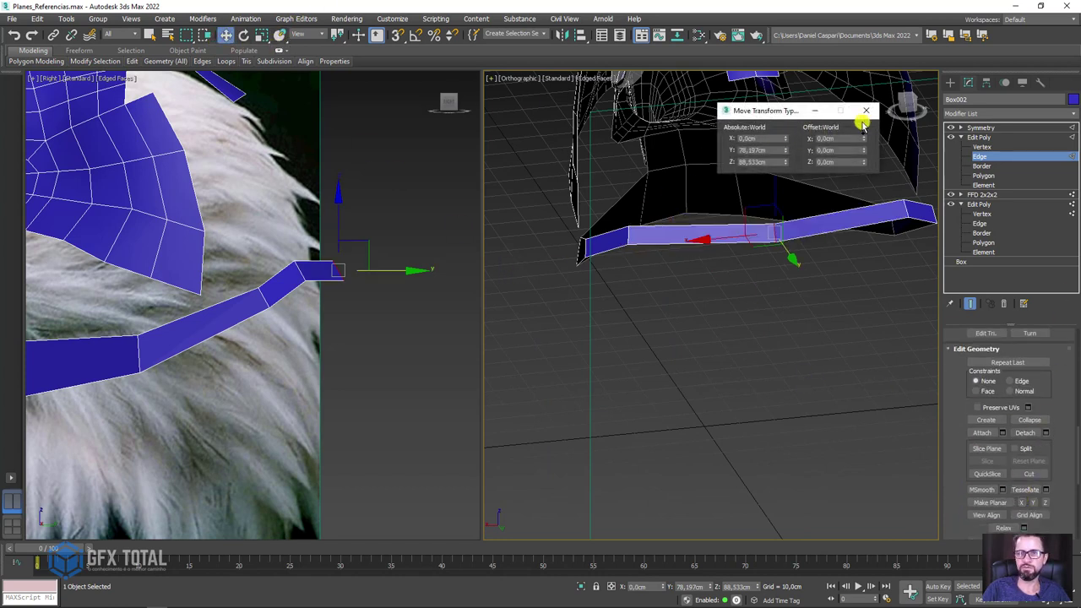
click(873, 110)
Bridge the band's back edge up to the head shell's lower back edge.
mouse_move(355, 239)
middle_down()
mouse_move(299, 263)
mouse_move(324, 267)
middle_up()
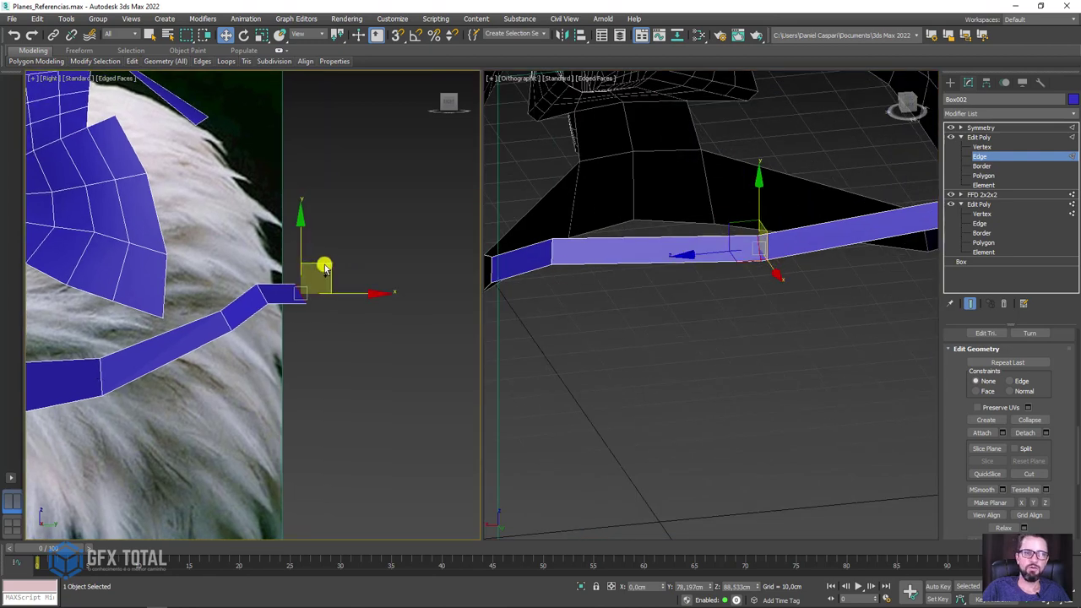
scroll(309, 249, down, 5)
scroll(625, 245, down, 5)
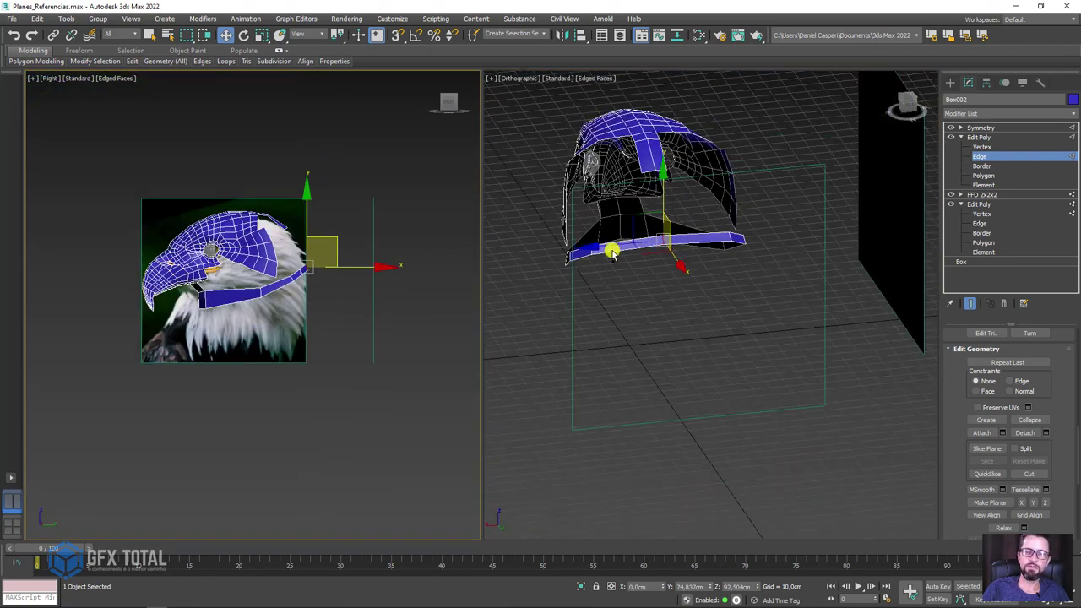
scroll(705, 255, up, 2)
alt+middle_drag(705, 255, 650, 196)
mouse_move(689, 237)
alt+middle_down()
mouse_move(646, 251)
mouse_move(678, 246)
alt+middle_up()
click(632, 228)
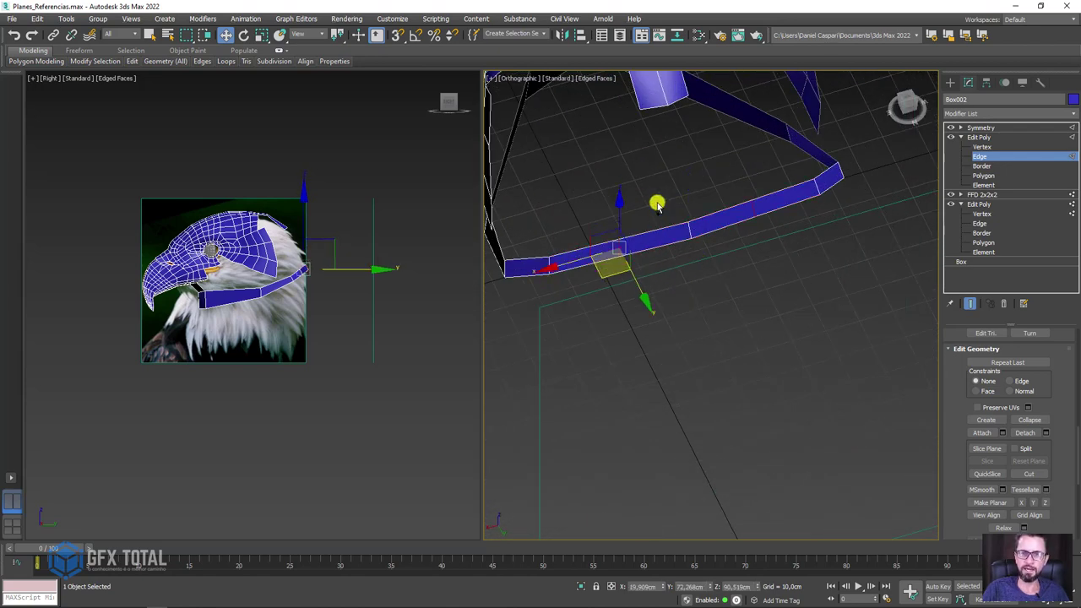
click(655, 110)
click(656, 237)
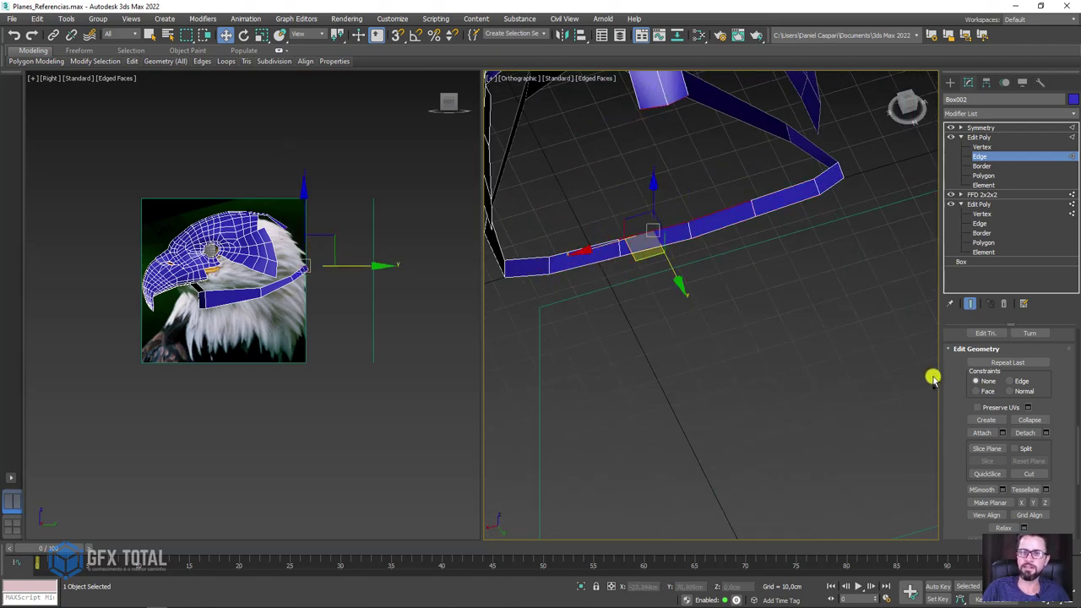
scroll(963, 408, up, 3)
scroll(688, 241, up, 2)
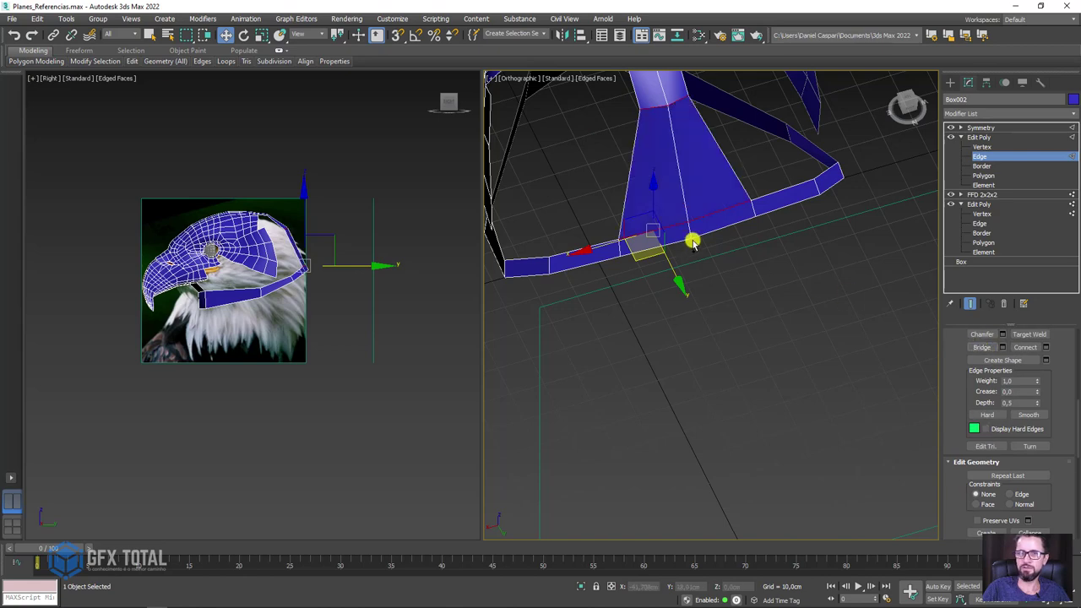
mouse_move(687, 241)
alt+middle_down()
mouse_move(719, 394)
mouse_move(777, 355)
mouse_move(768, 292)
mouse_move(719, 286)
alt+middle_up()
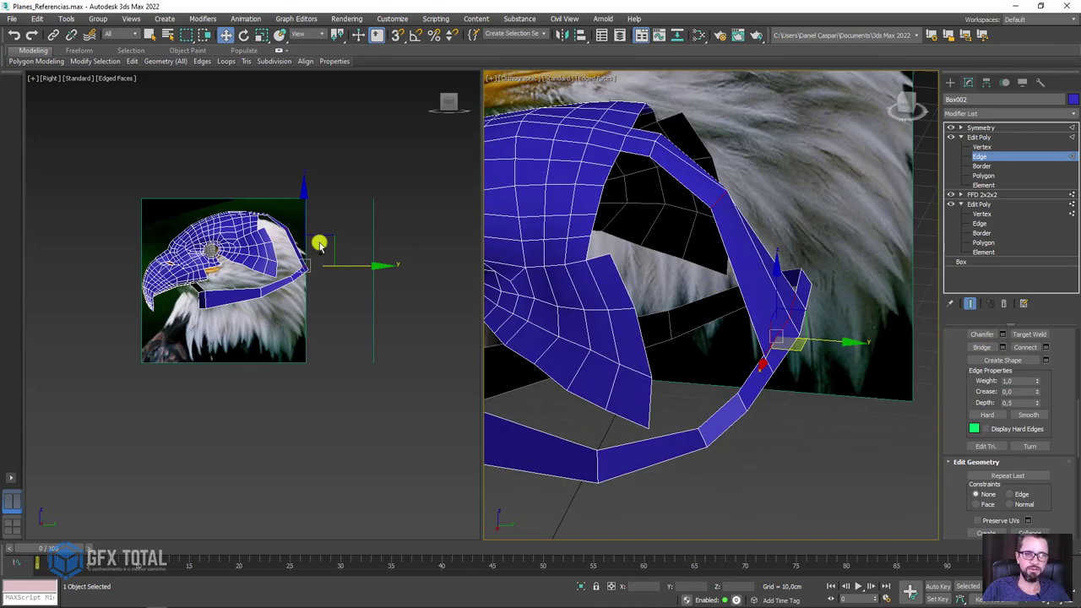
Move the neck band's upper edges up and left along the shell's back curve.
scroll(320, 245, up, 5)
scroll(304, 245, up, 4)
key(q)
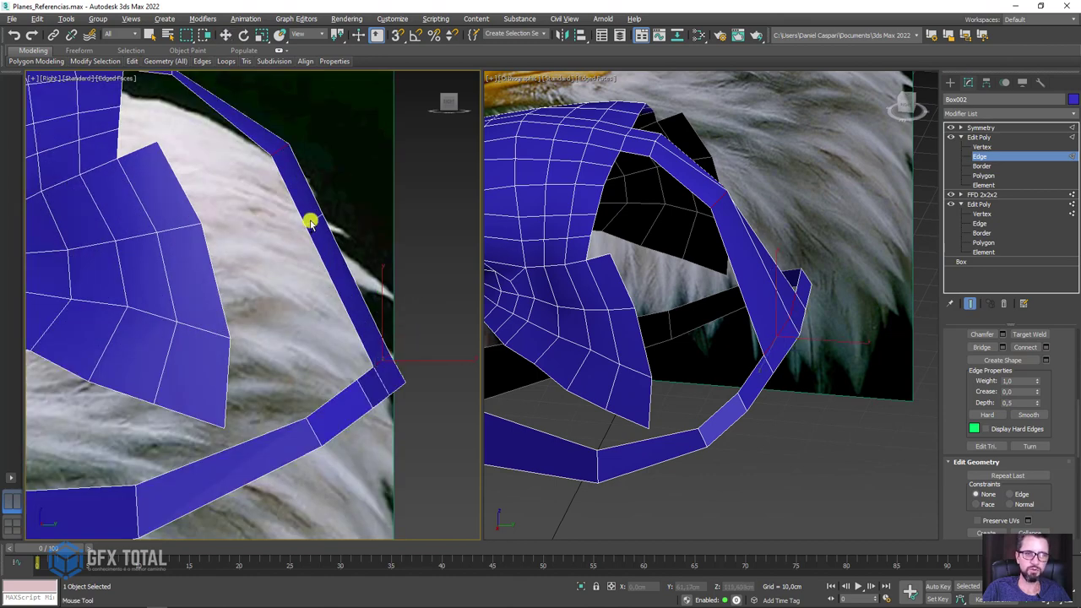
click(343, 294)
key(w)
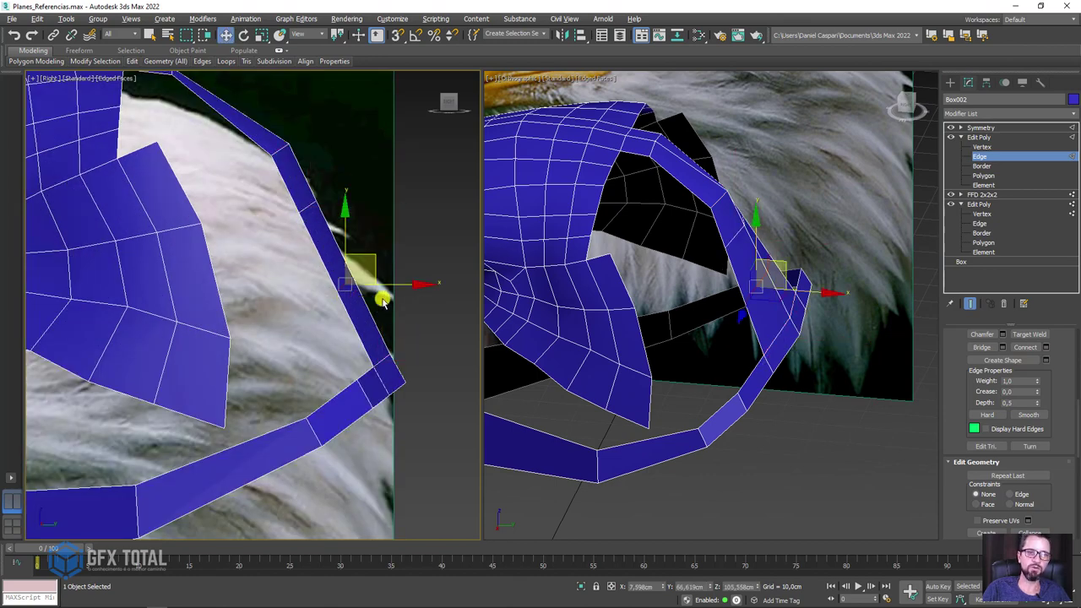
click(310, 207)
drag(341, 176, 343, 166)
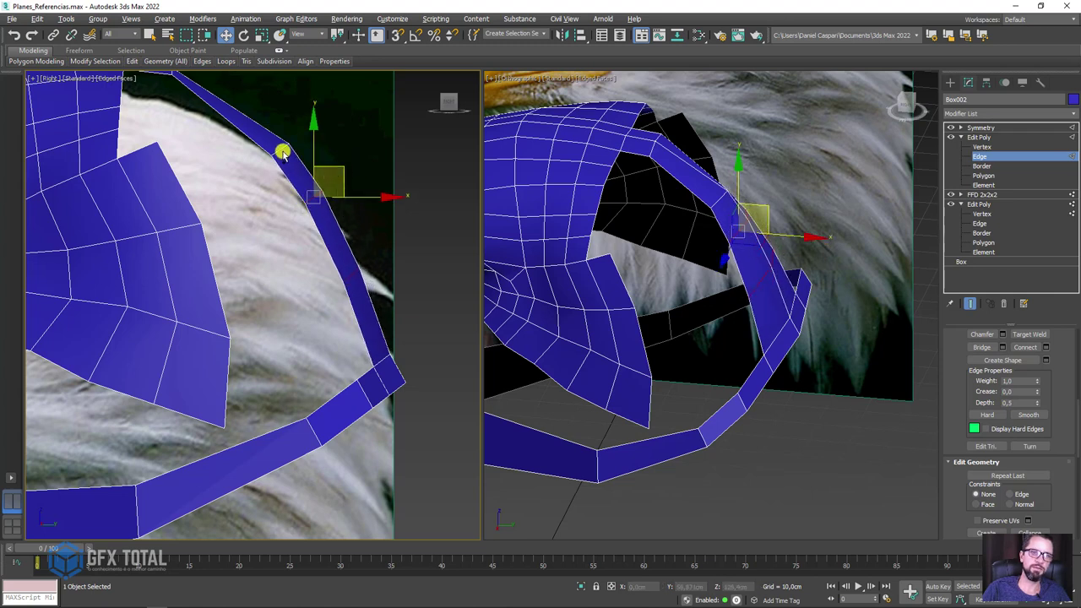
drag(282, 152, 265, 91)
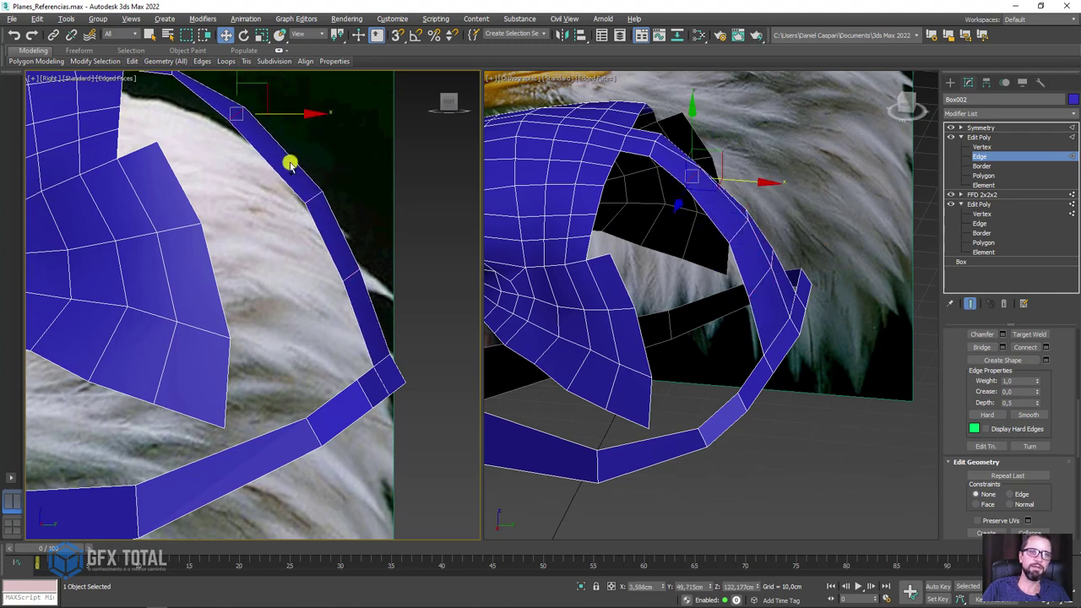
Select the shell's back border edge together with the facing band edge.
click(313, 217)
ctrl+click(251, 166)
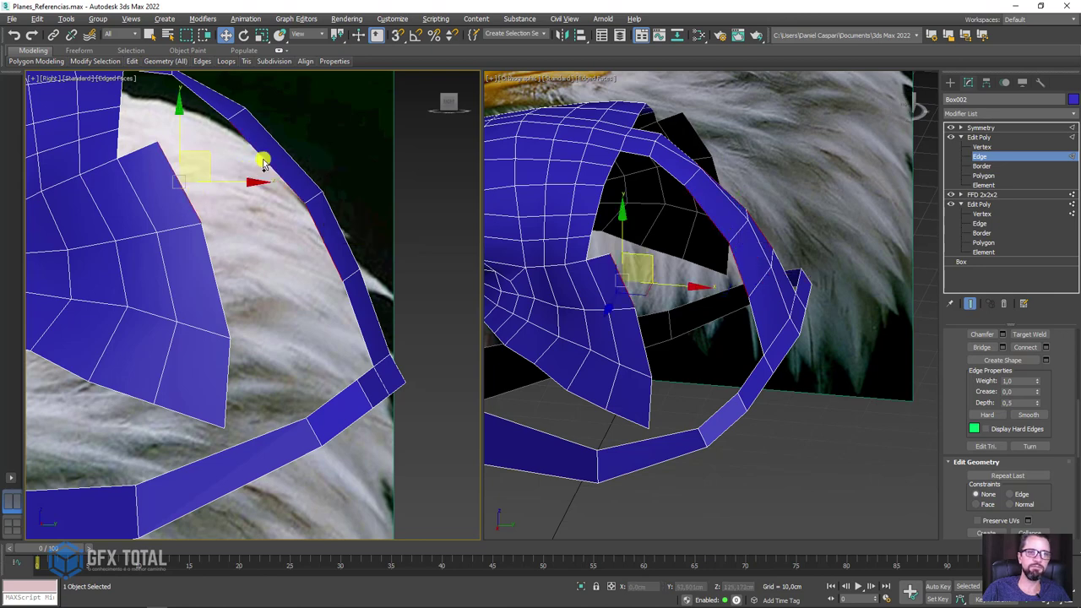
ctrl+click(213, 267)
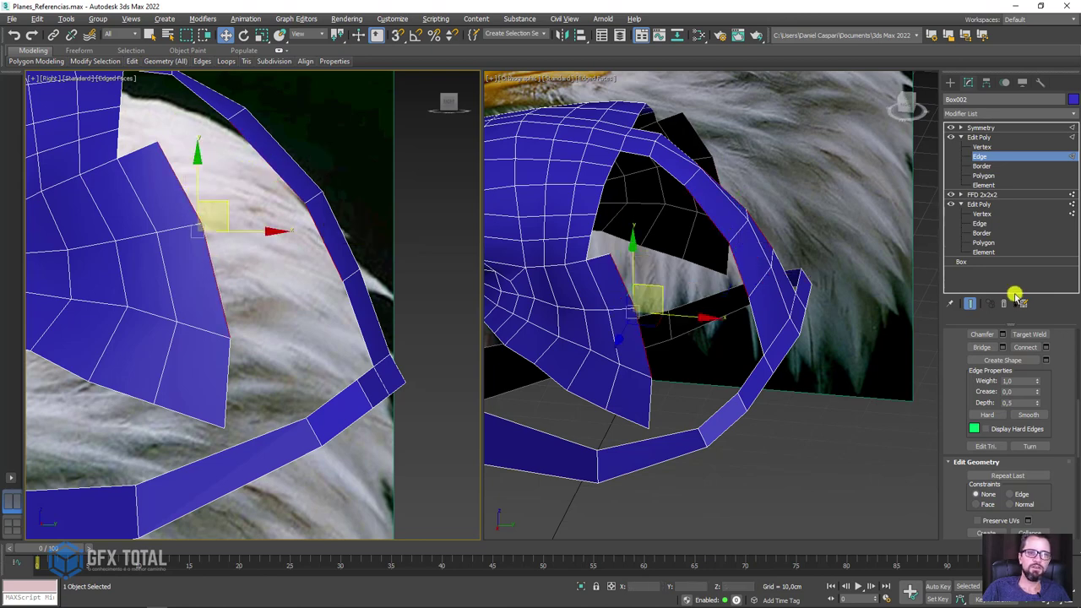
Bridge the first edge pair, then select and raise the next band edges under the shell.
click(980, 348)
alt+middle_drag(682, 307, 685, 347)
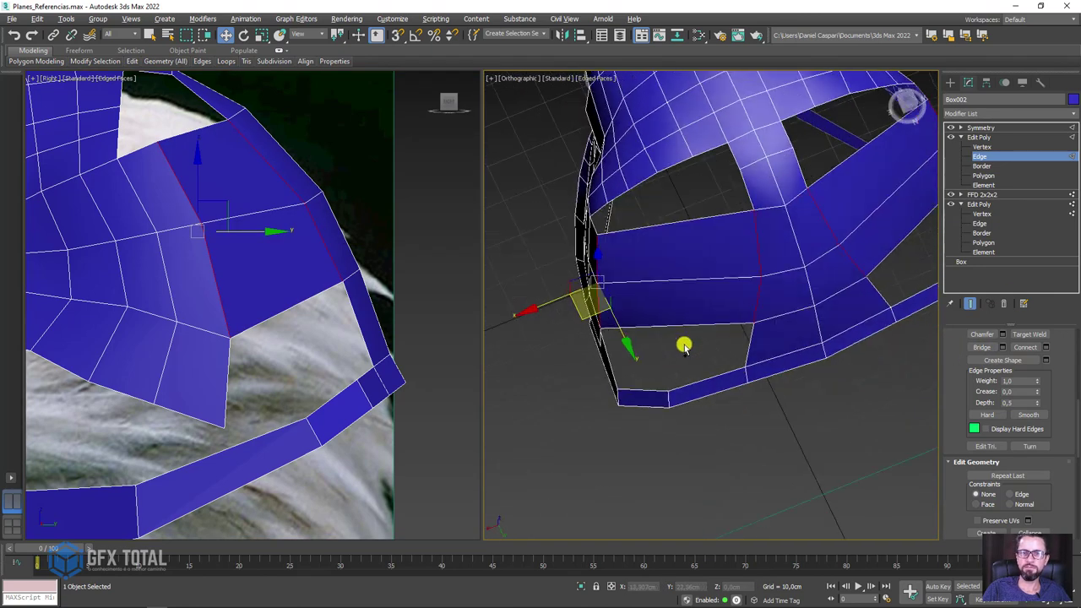
click(676, 245)
click(687, 258)
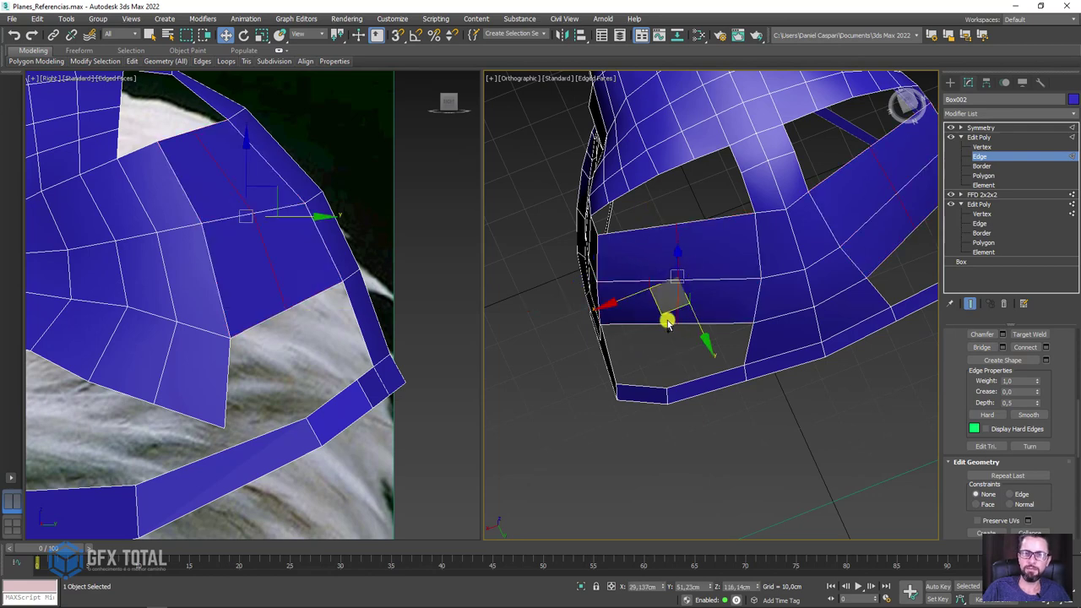
click(667, 323)
scroll(300, 245, down, 3)
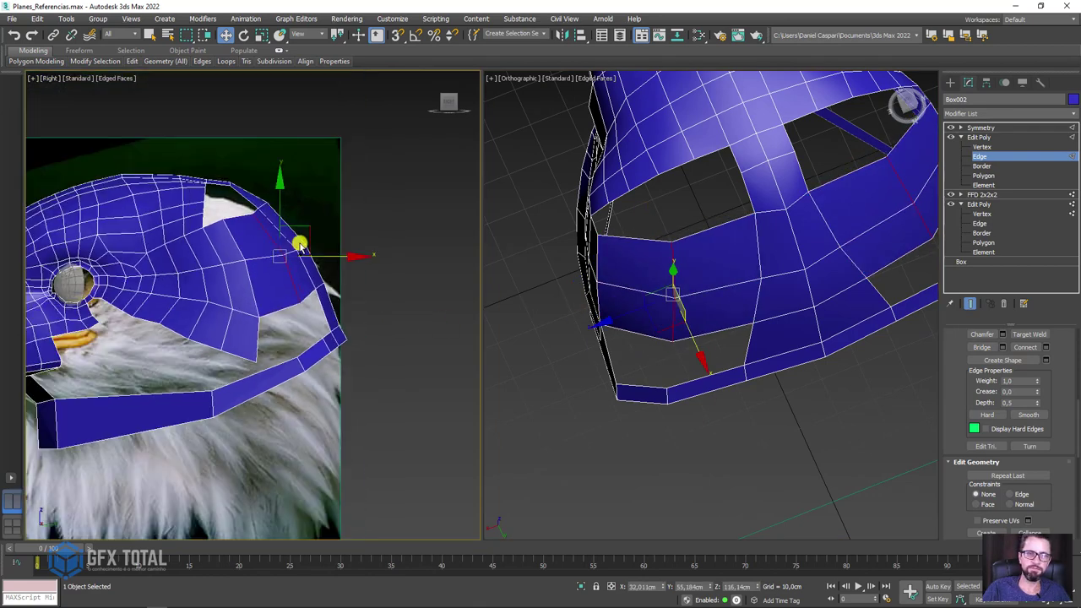
drag(310, 226, 287, 270)
scroll(284, 266, up, 2)
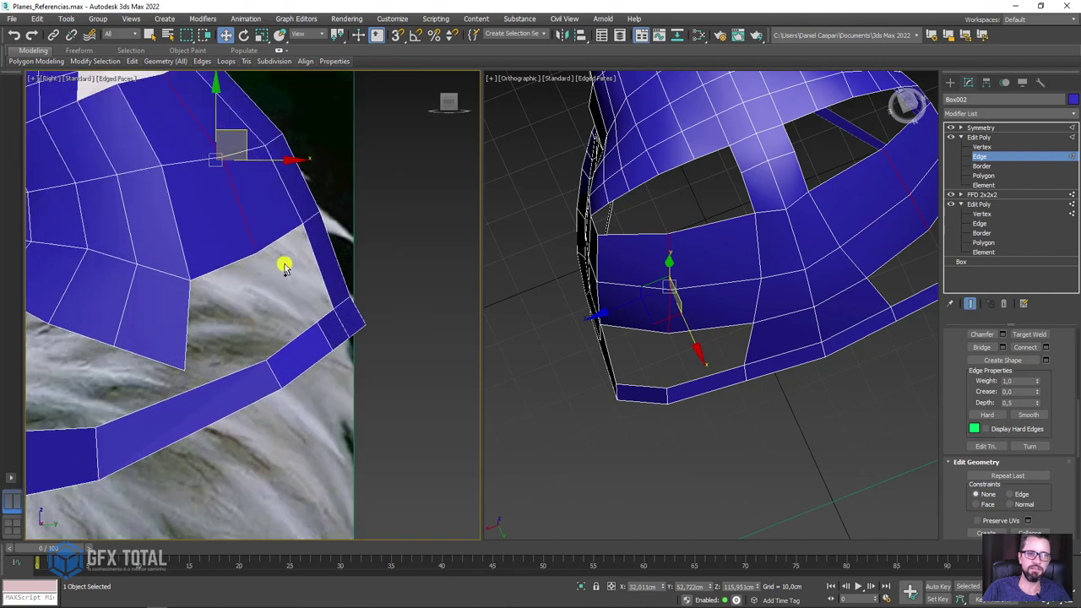
Rotate the edge loop into line and bridge it to the shell.
key(e)
drag(268, 205, 276, 203)
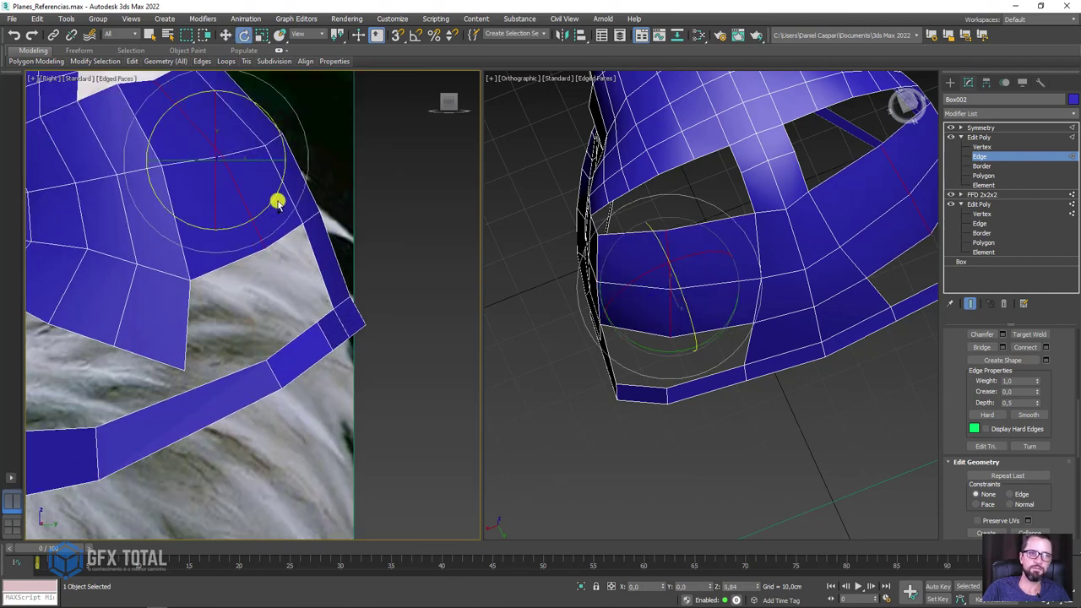
double_click(285, 238)
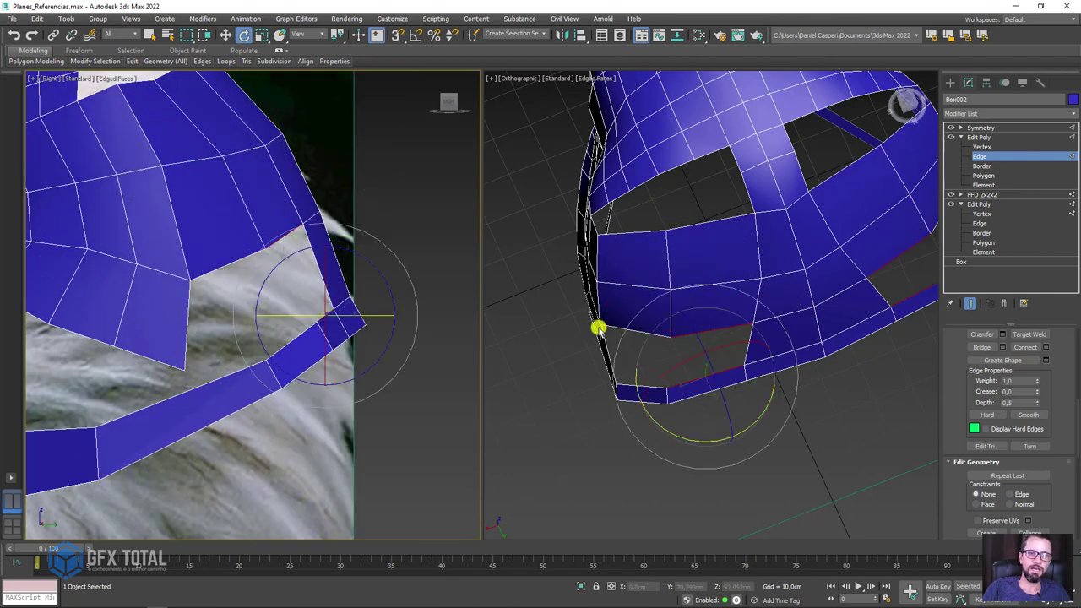
click(980, 347)
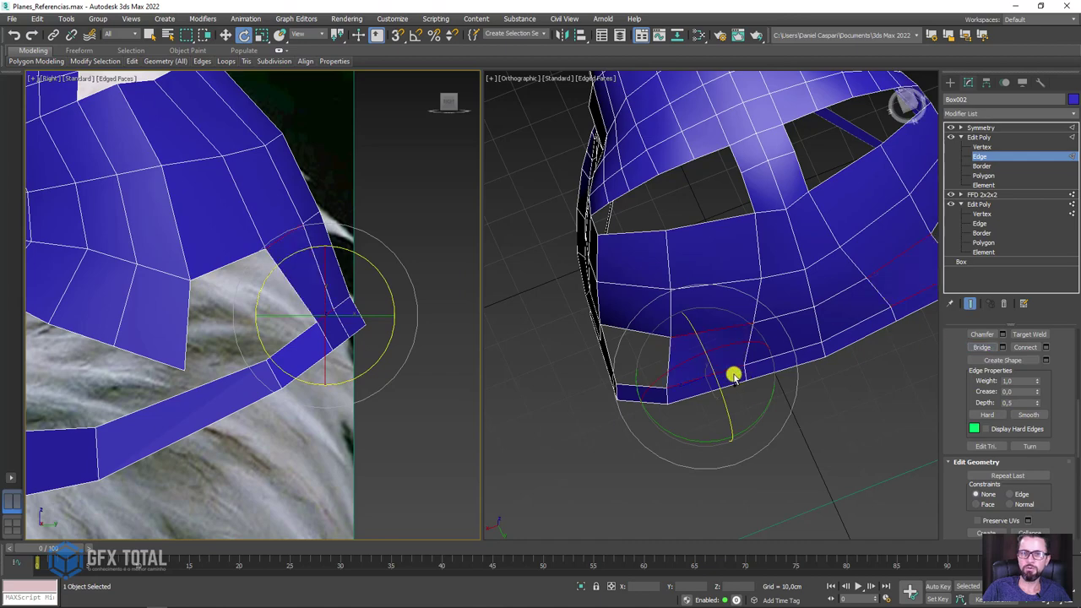
Bridge the remaining gap between the band's edge and the facing shell edge.
mouse_move(733, 376)
alt+middle_down()
mouse_move(769, 283)
mouse_move(789, 301)
mouse_move(769, 249)
alt+middle_up()
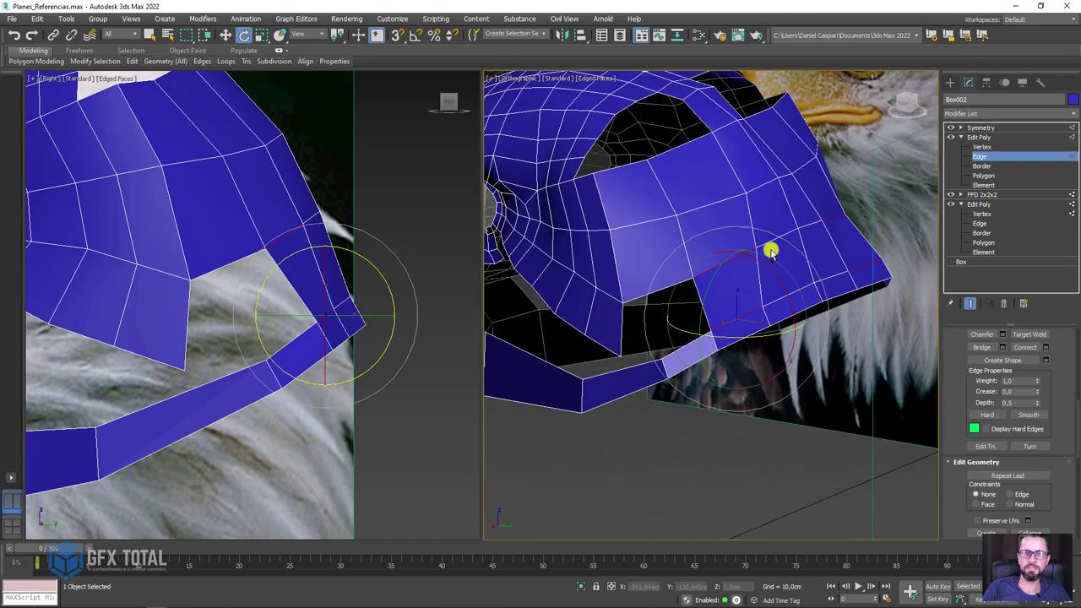
click(327, 337)
key(w)
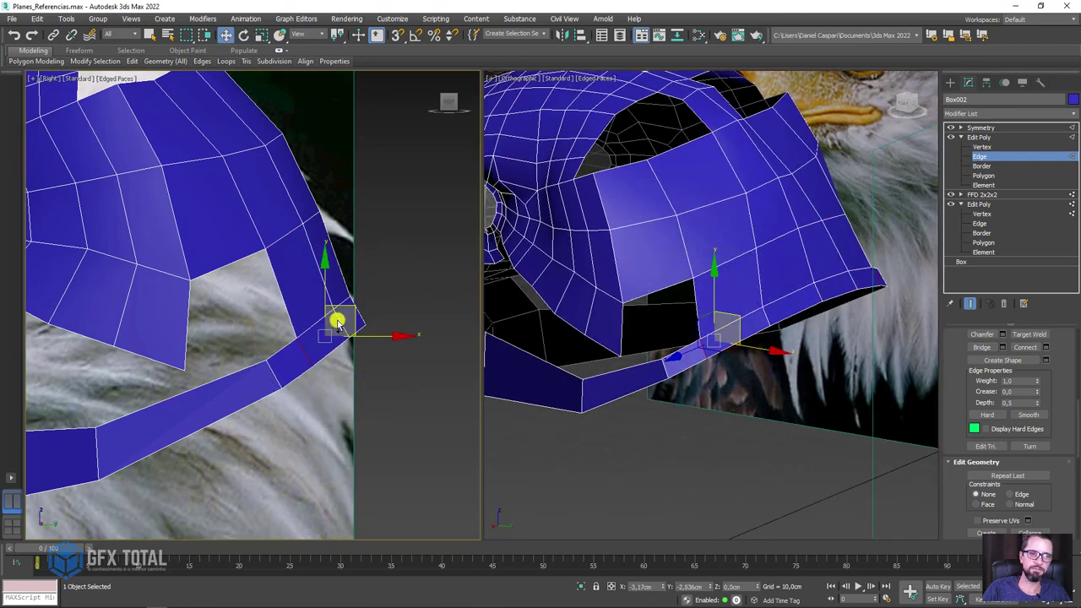
click(248, 391)
click(258, 376)
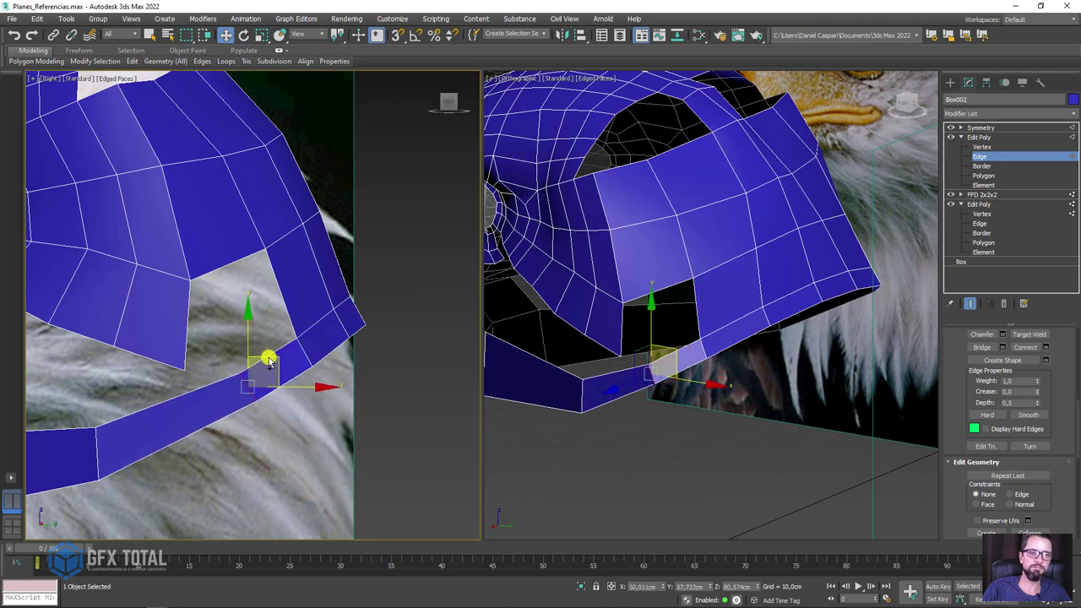
click(235, 276)
click(980, 355)
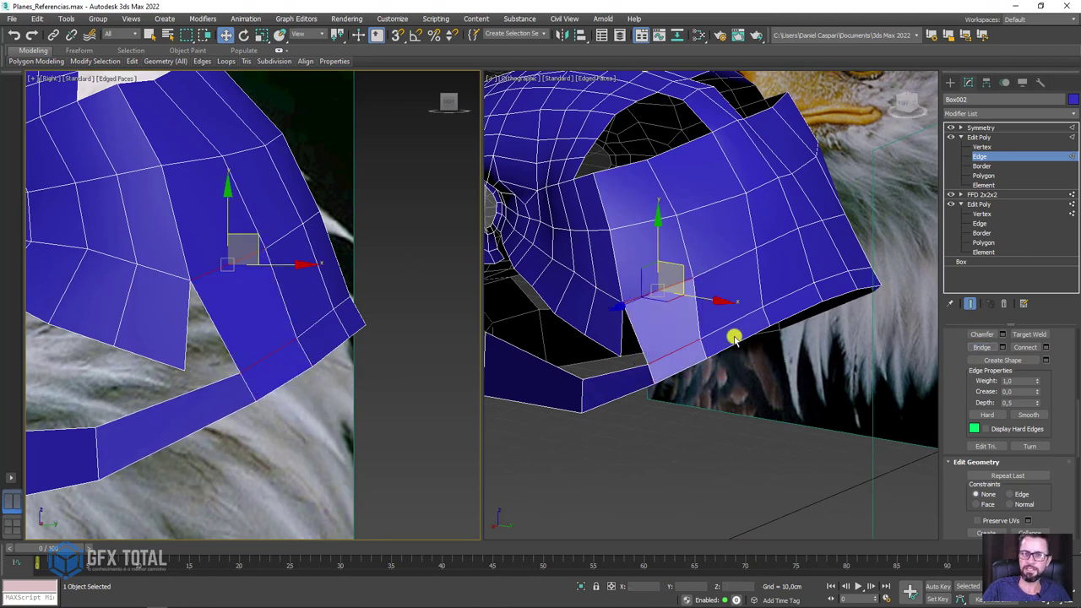
Select the lower edges below the new bridge and inspect the mask's underside.
mouse_move(733, 338)
alt+middle_down()
mouse_move(643, 335)
mouse_move(668, 362)
alt+middle_up()
click(668, 361)
scroll(672, 364, up, 3)
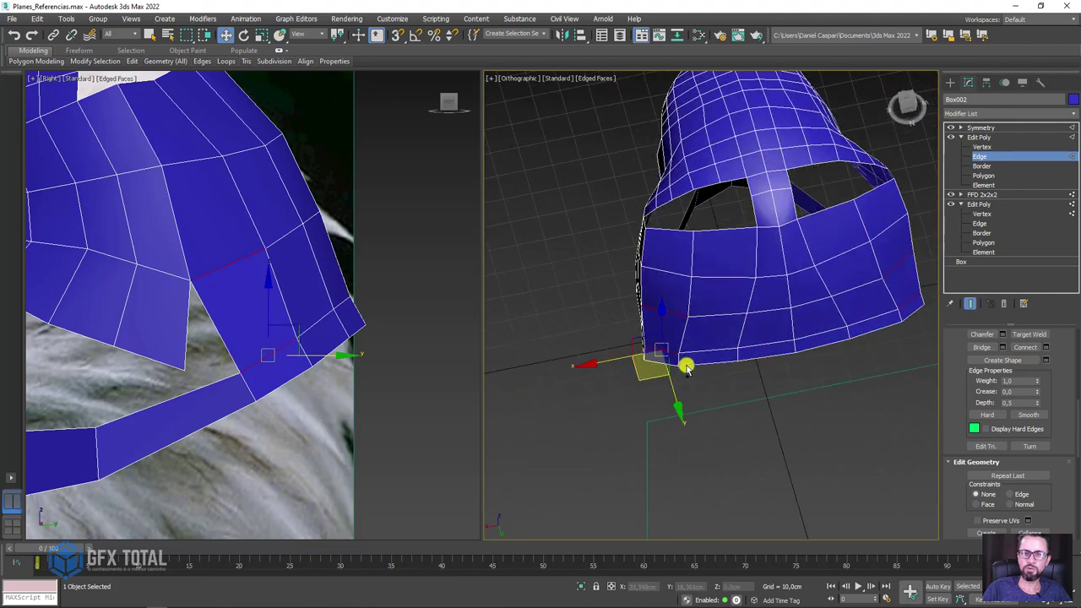
scroll(680, 363, up, 3)
click(659, 375)
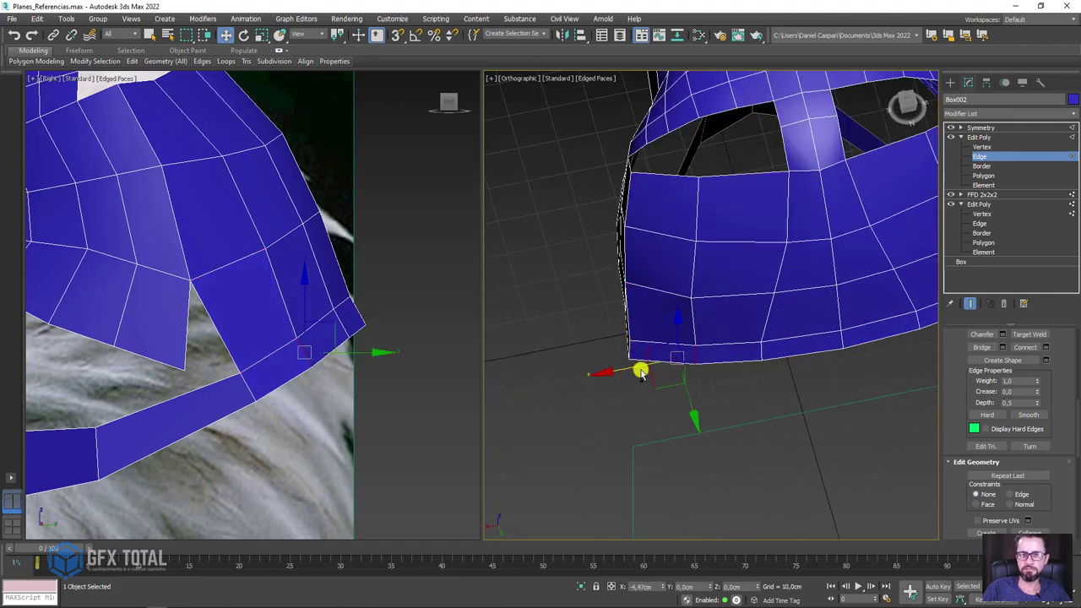
mouse_move(646, 365)
alt+middle_down()
mouse_move(696, 349)
mouse_move(744, 355)
alt+middle_up()
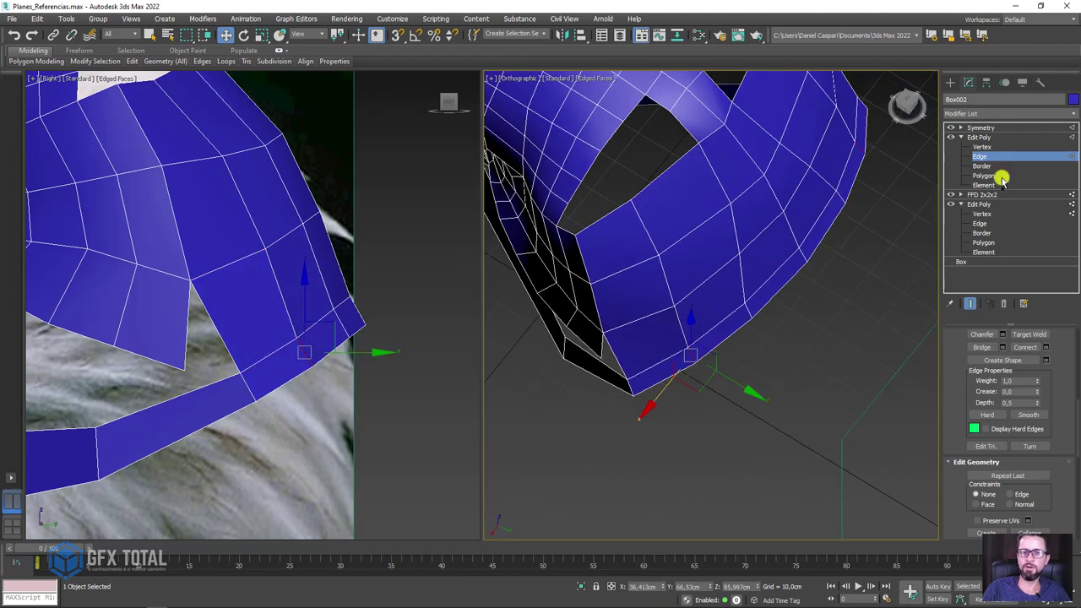
Select the stray band vertex, shift it left, and Target Weld it onto its neighbour.
click(988, 147)
drag(644, 429, 606, 359)
mouse_move(606, 359)
alt+middle_down()
mouse_move(617, 412)
mouse_move(698, 377)
alt+middle_up()
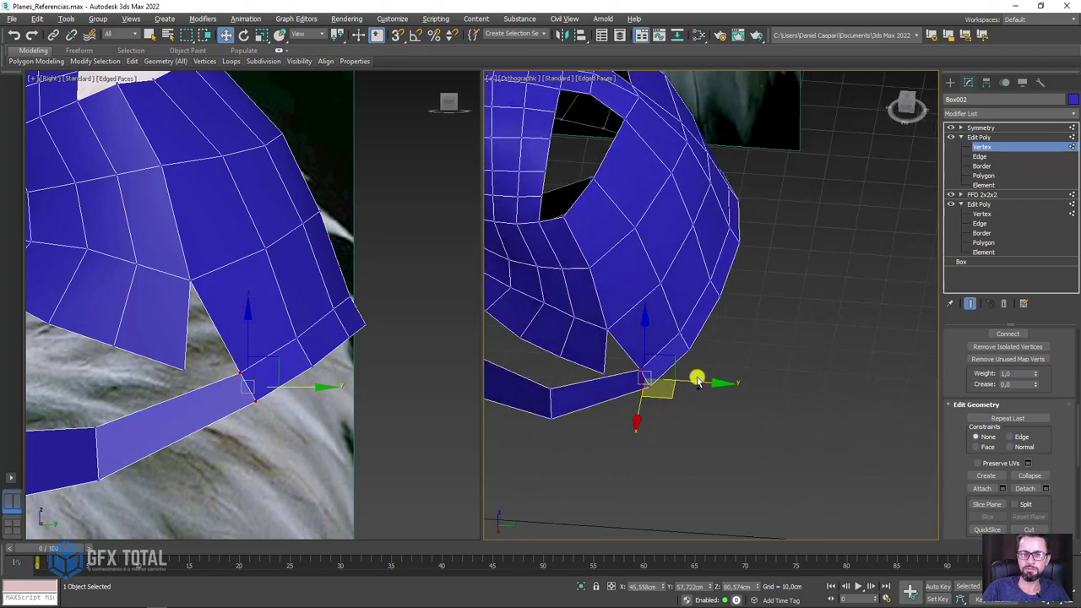
drag(679, 385, 645, 411)
mouse_move(644, 411)
alt+middle_down()
mouse_move(641, 374)
mouse_move(774, 356)
alt+middle_up()
scroll(1056, 388, up, 3)
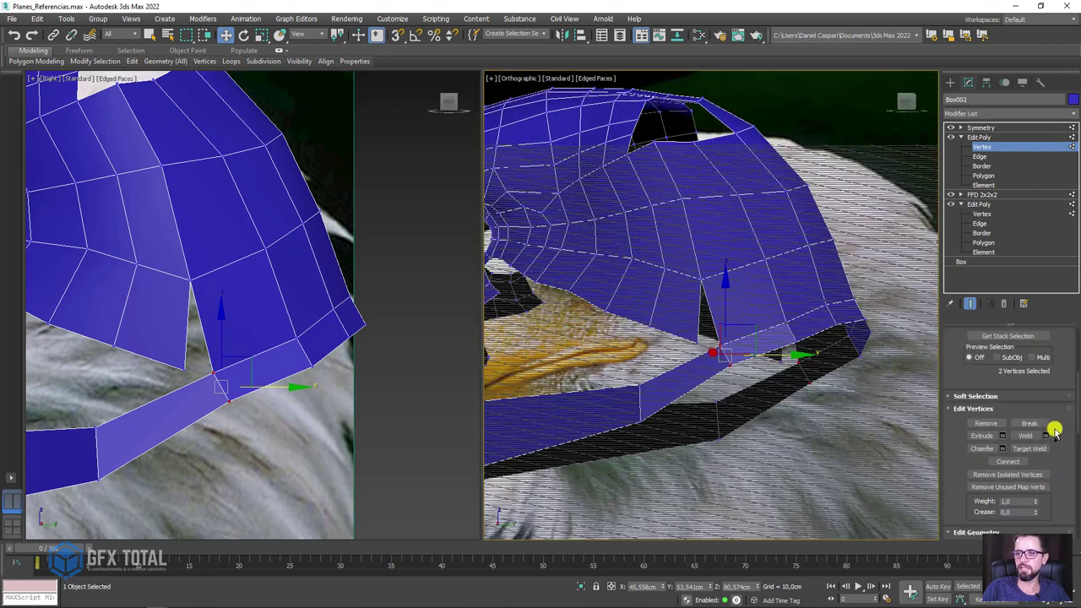
click(1024, 448)
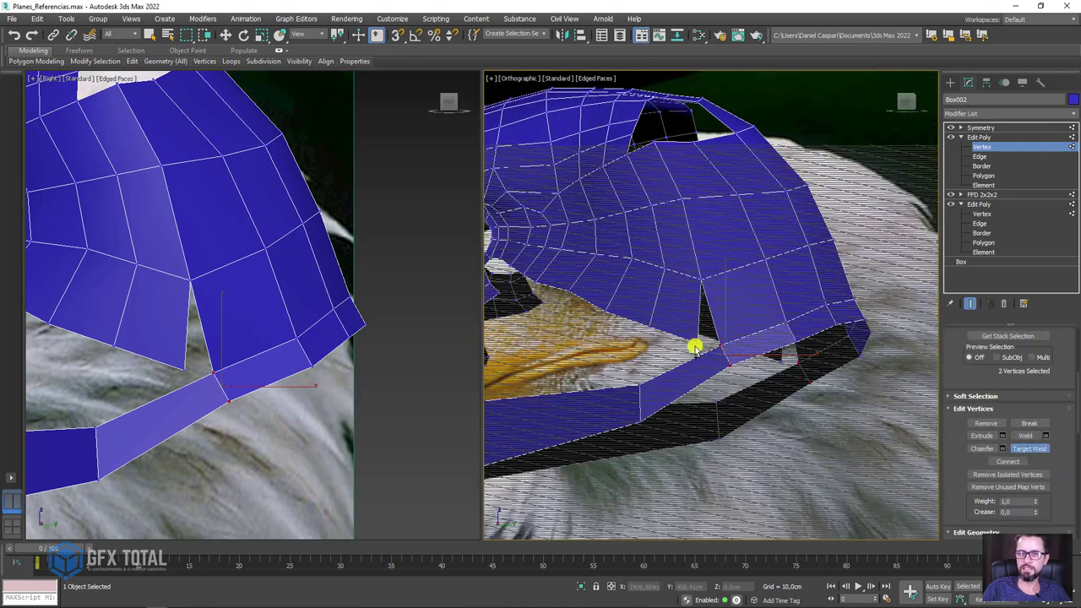
drag(693, 346, 714, 351)
mouse_move(650, 346)
alt+middle_down()
mouse_move(797, 338)
mouse_move(635, 323)
alt+middle_up()
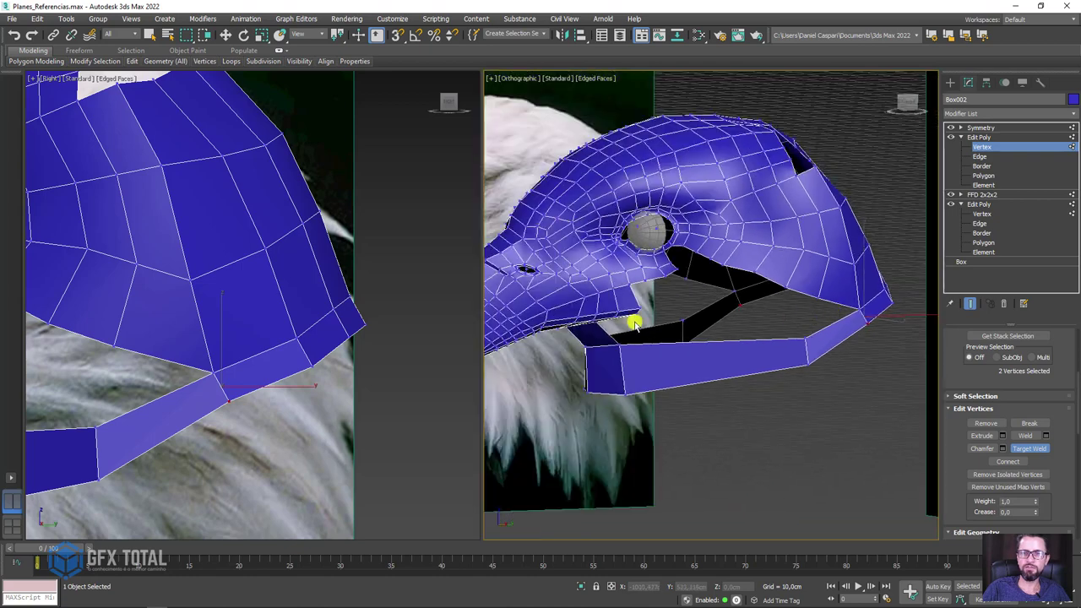
alt+middle_drag(729, 314, 685, 350)
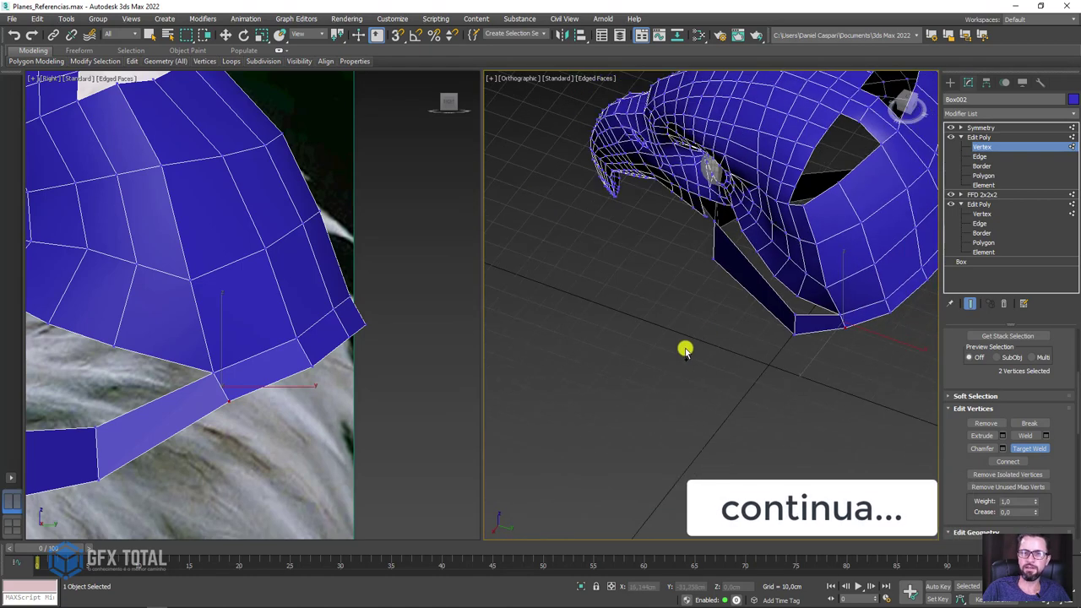